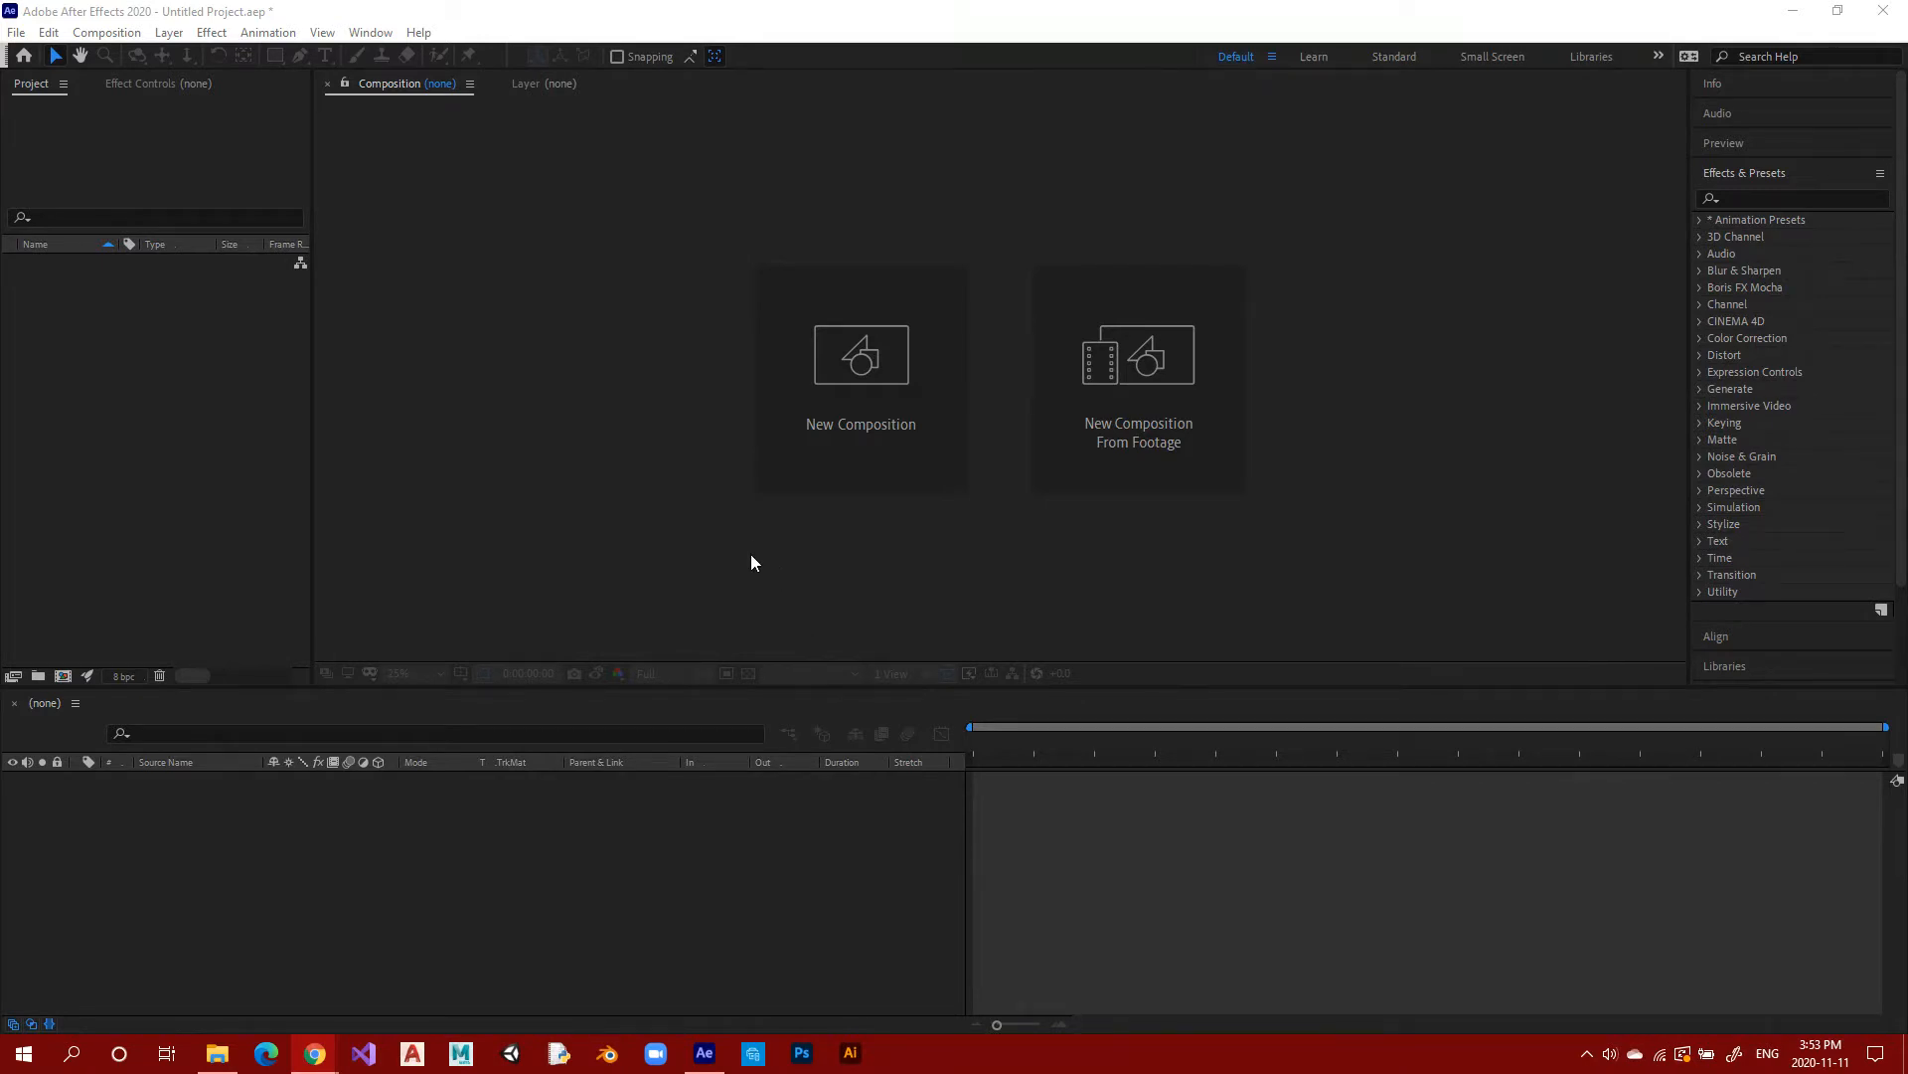
Create a new composition named Background Fade, using the HDTV 1080 29.97 preset and a duration of 15 seconds.
{"action": "left_click", "coordinate": [878, 319]}
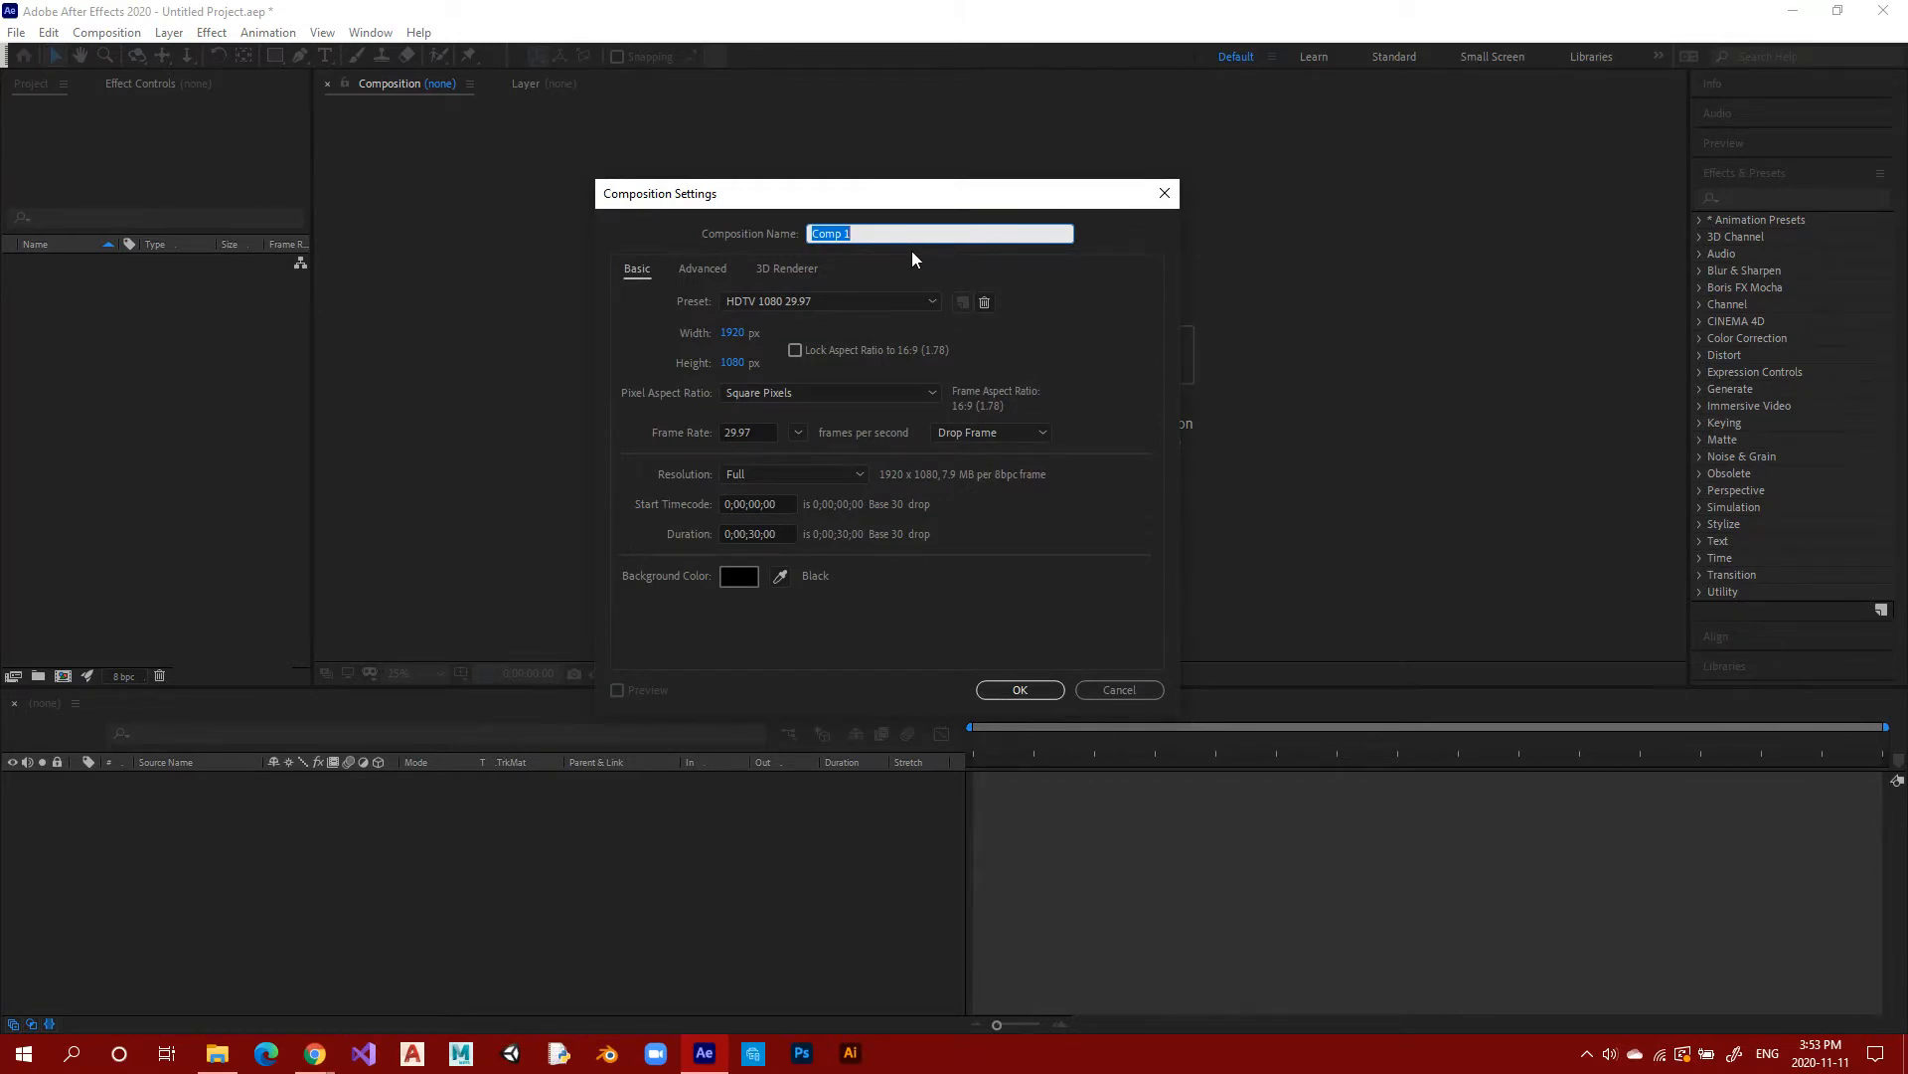
{"action": "type", "text": "Background Fade"}
{"action": "left_click", "coordinate": [874, 262]}
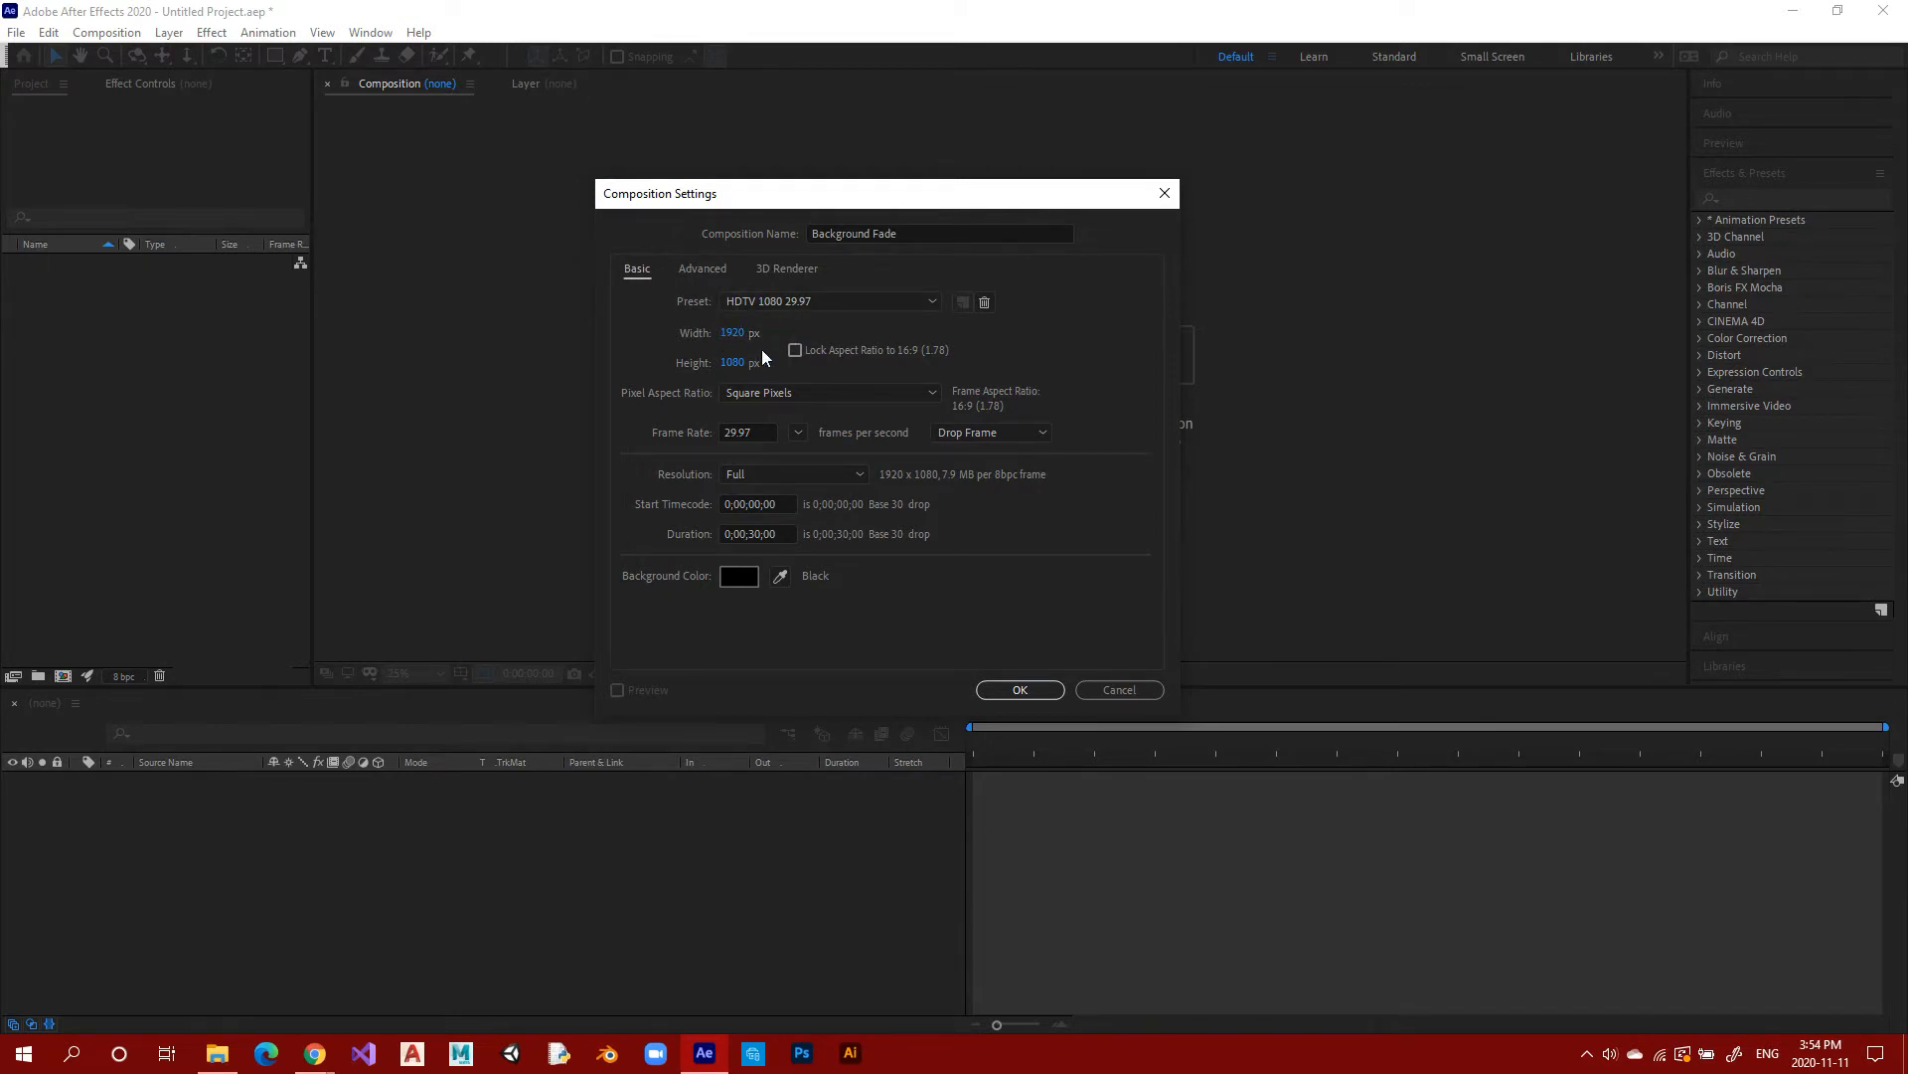
{"action": "left_click", "coordinate": [761, 432]}
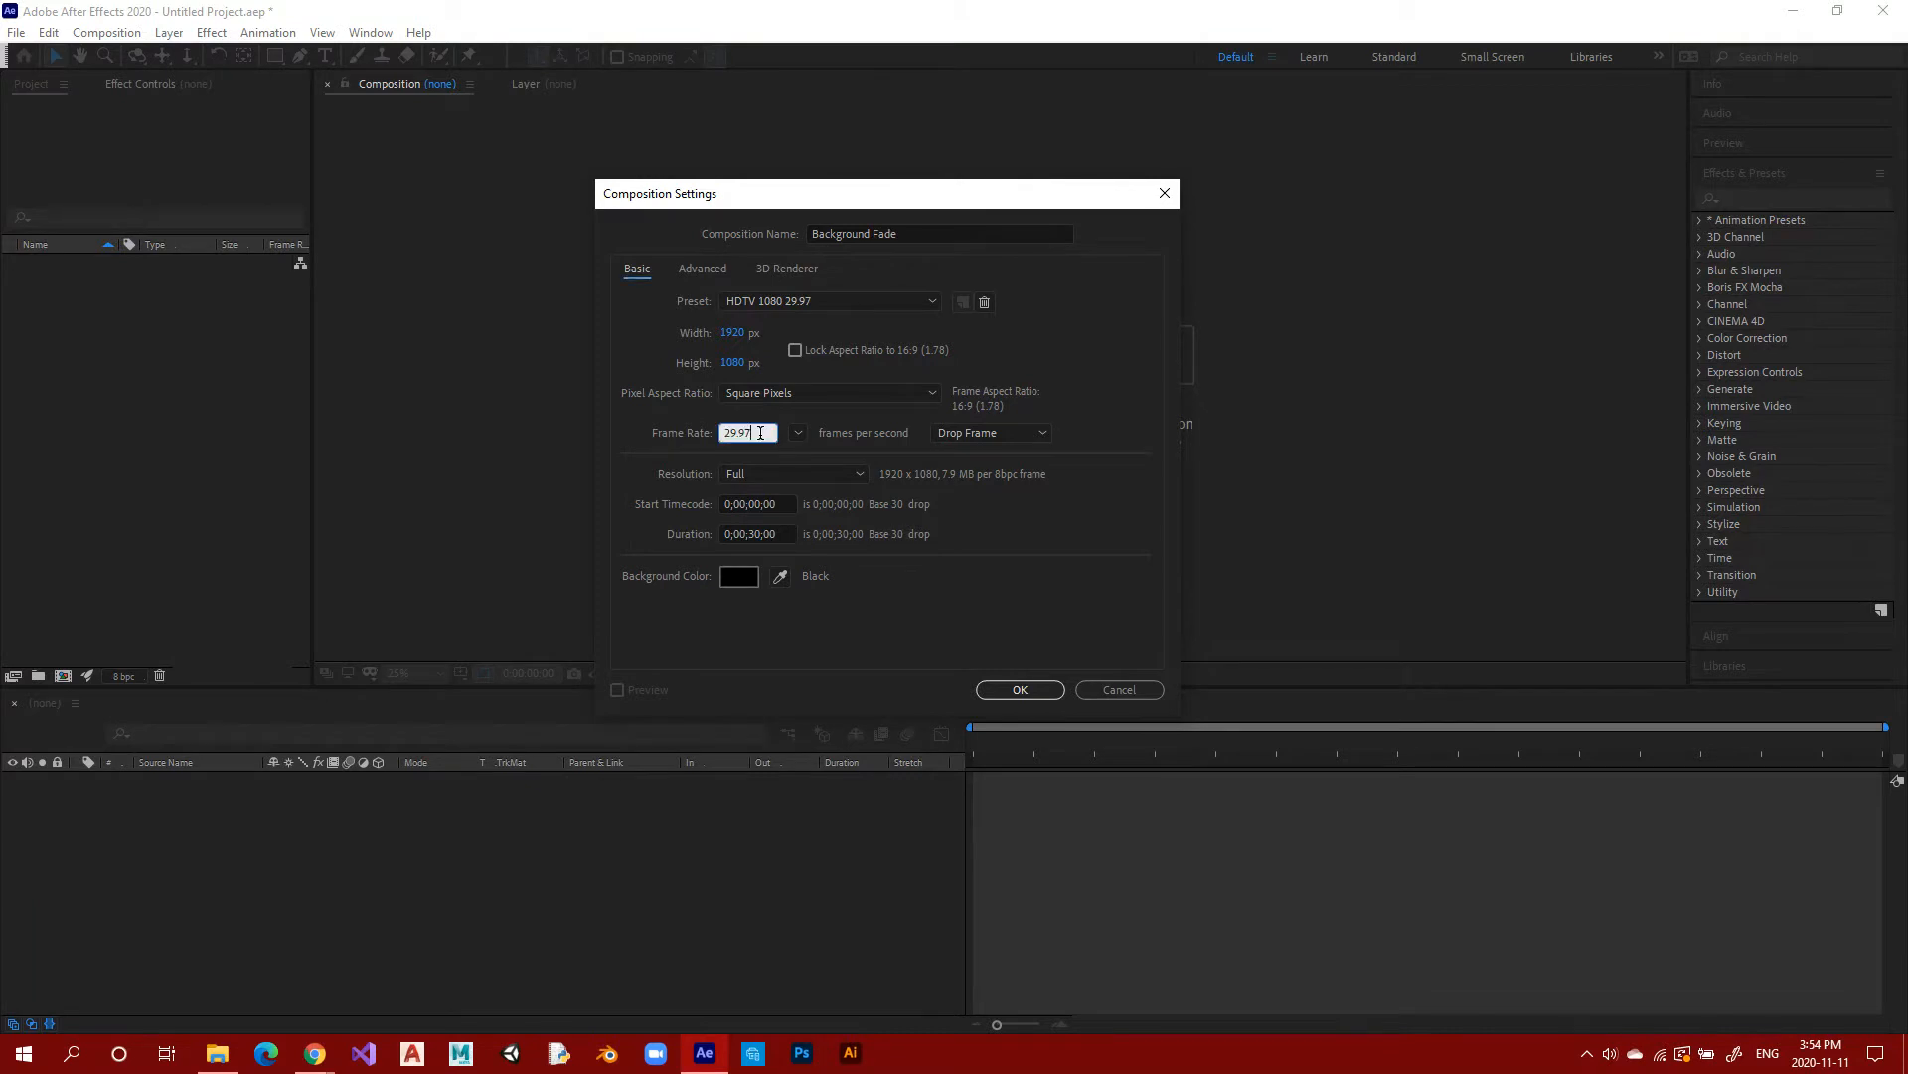
{"action": "left_click", "coordinate": [706, 421]}
{"action": "left_click", "coordinate": [767, 535]}
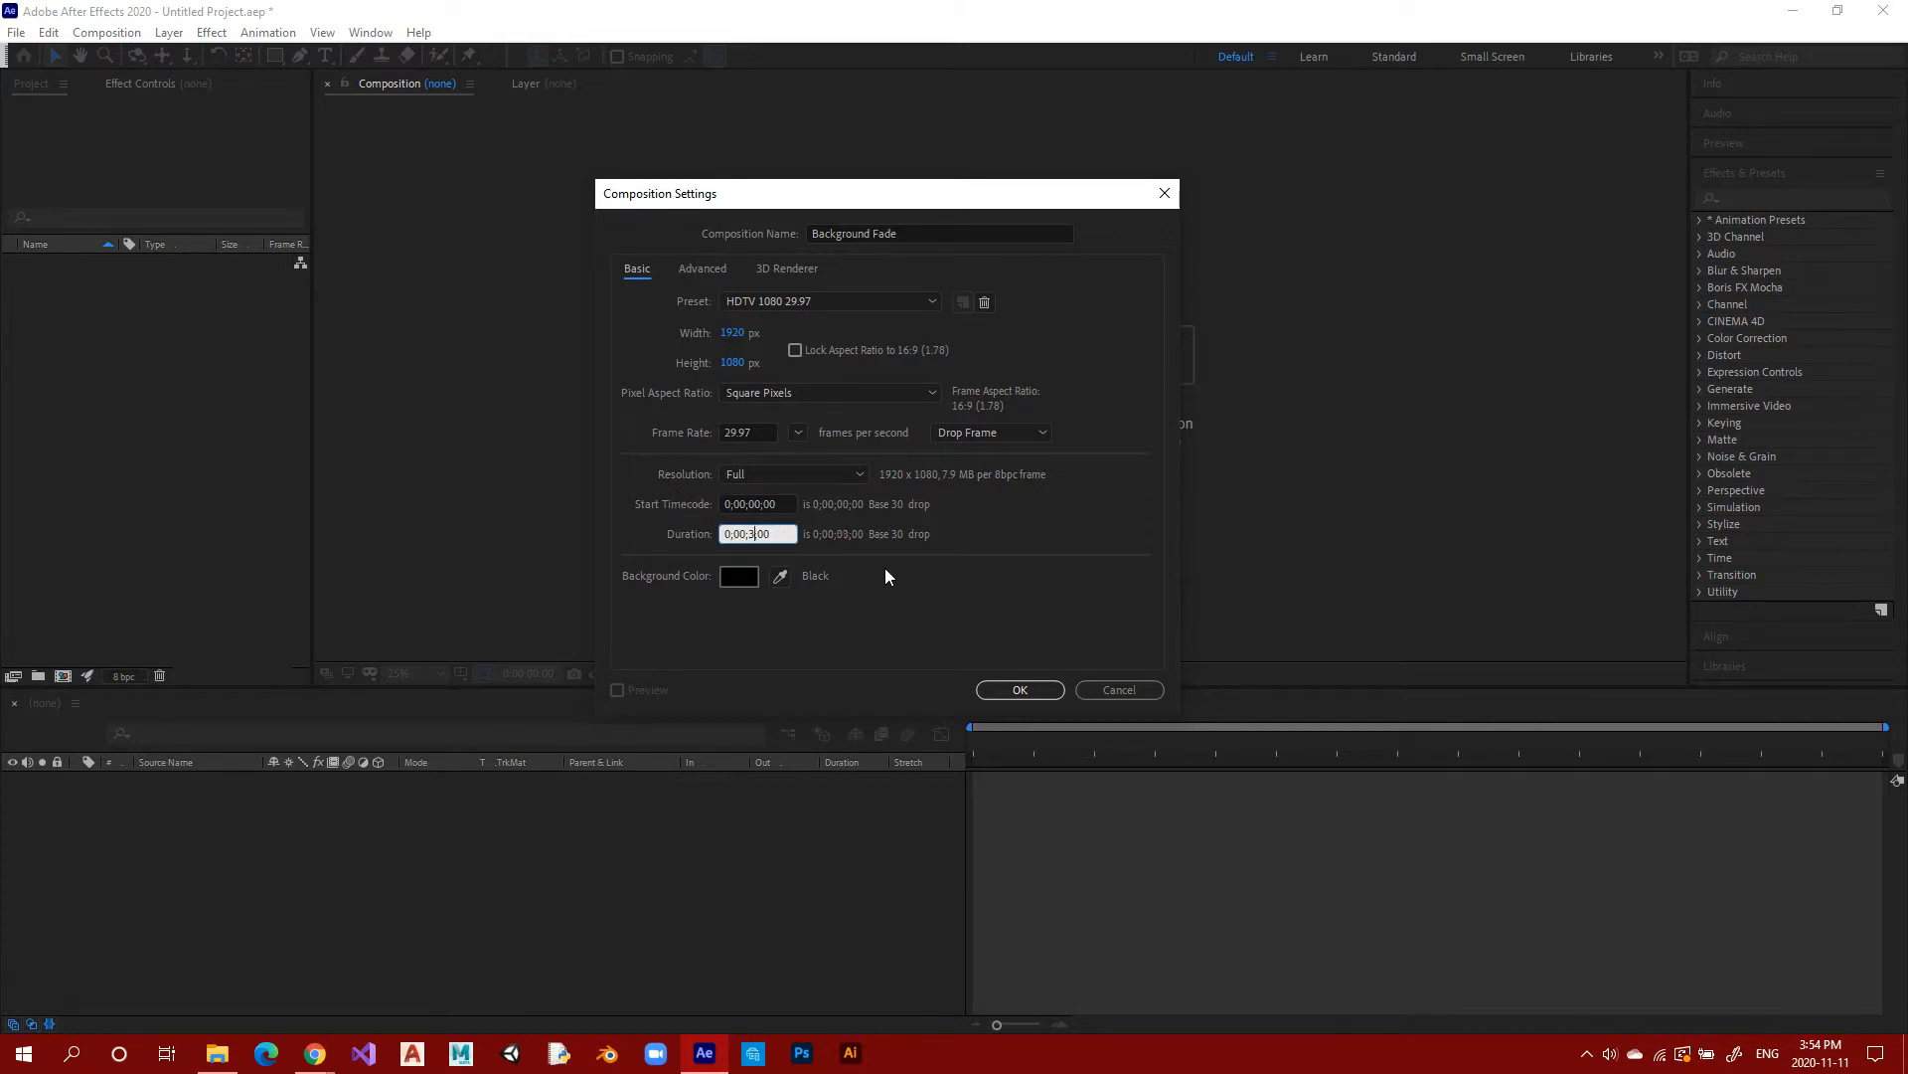
{"action": "type", "text": "15"}
{"action": "left_click", "coordinate": [994, 688]}
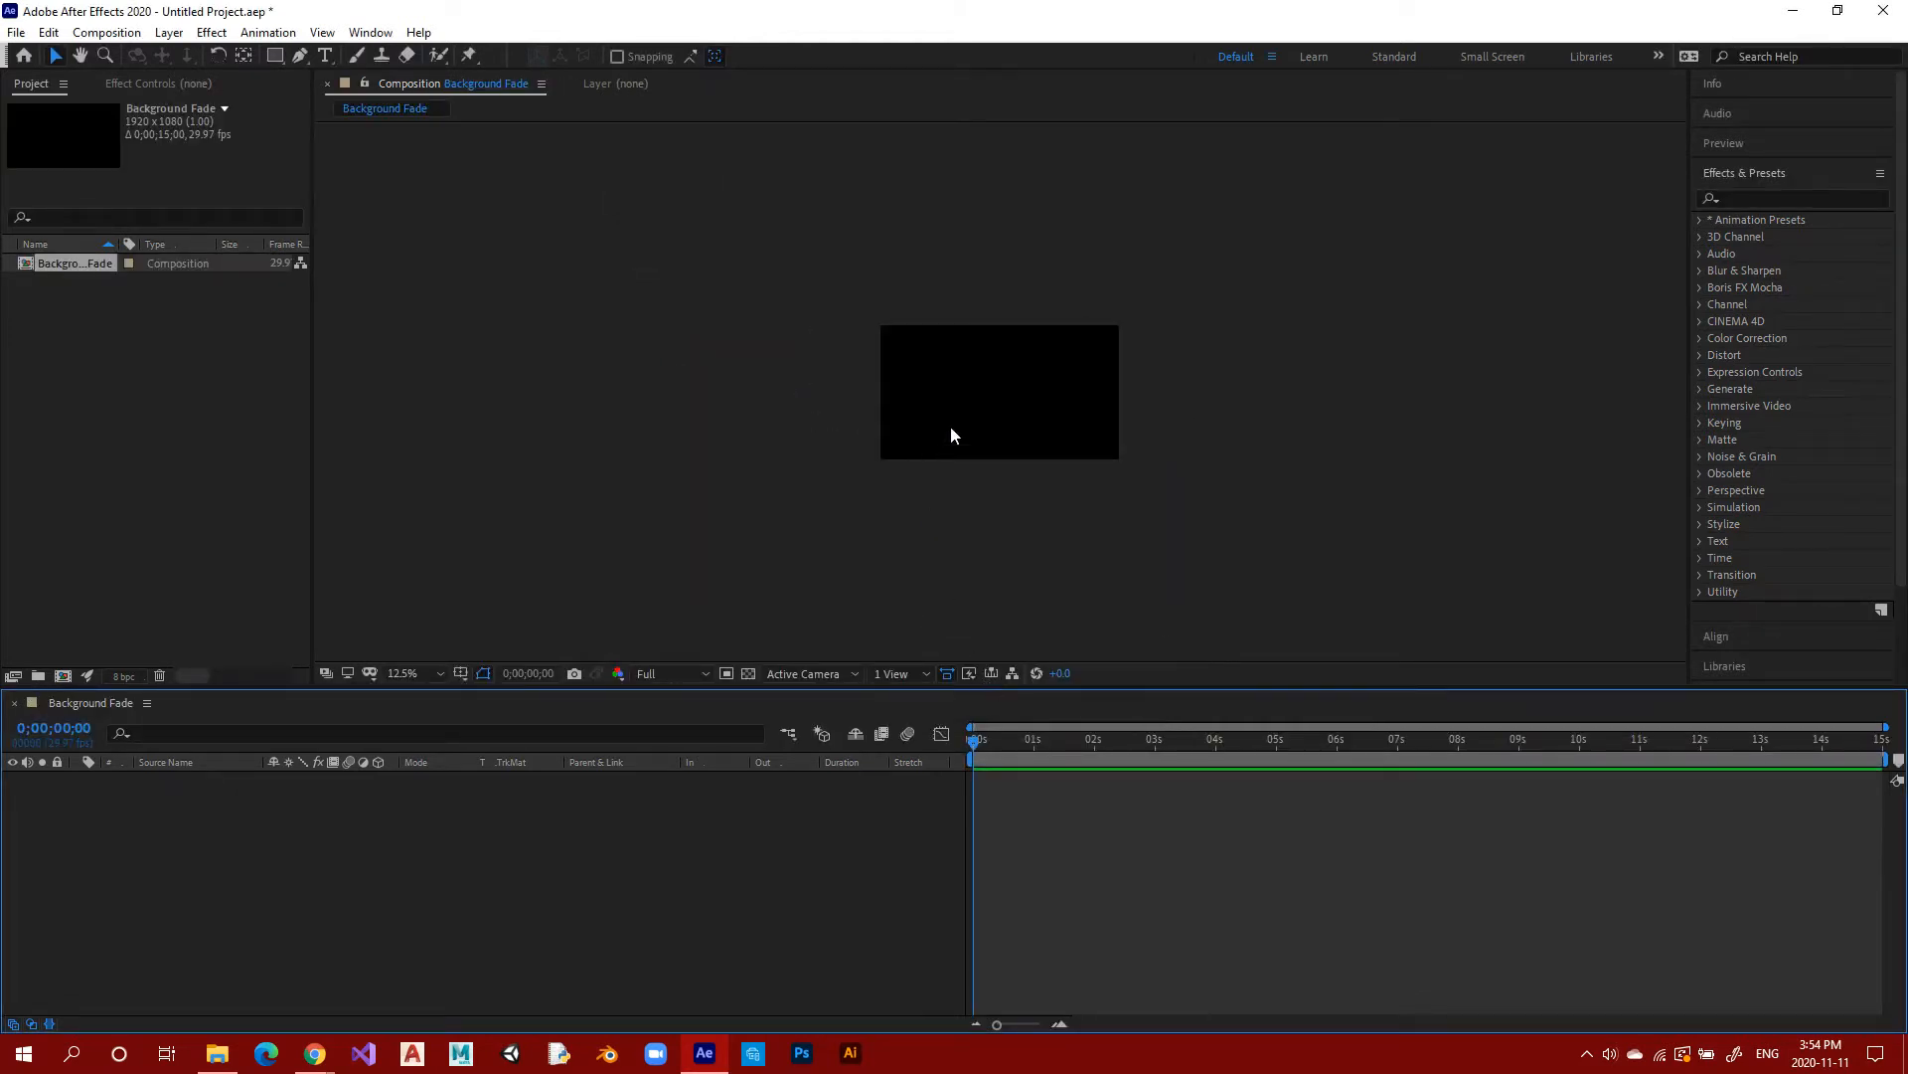
Import the Glowing Sun Energy Background video from the After Effects Tutorial Videos folder as footage.
{"action": "scroll", "coordinate": [1064, 379], "scroll_direction": "up", "scroll_amount": 2}
{"action": "scroll", "coordinate": [1072, 389], "scroll_direction": "down", "scroll_amount": 1}
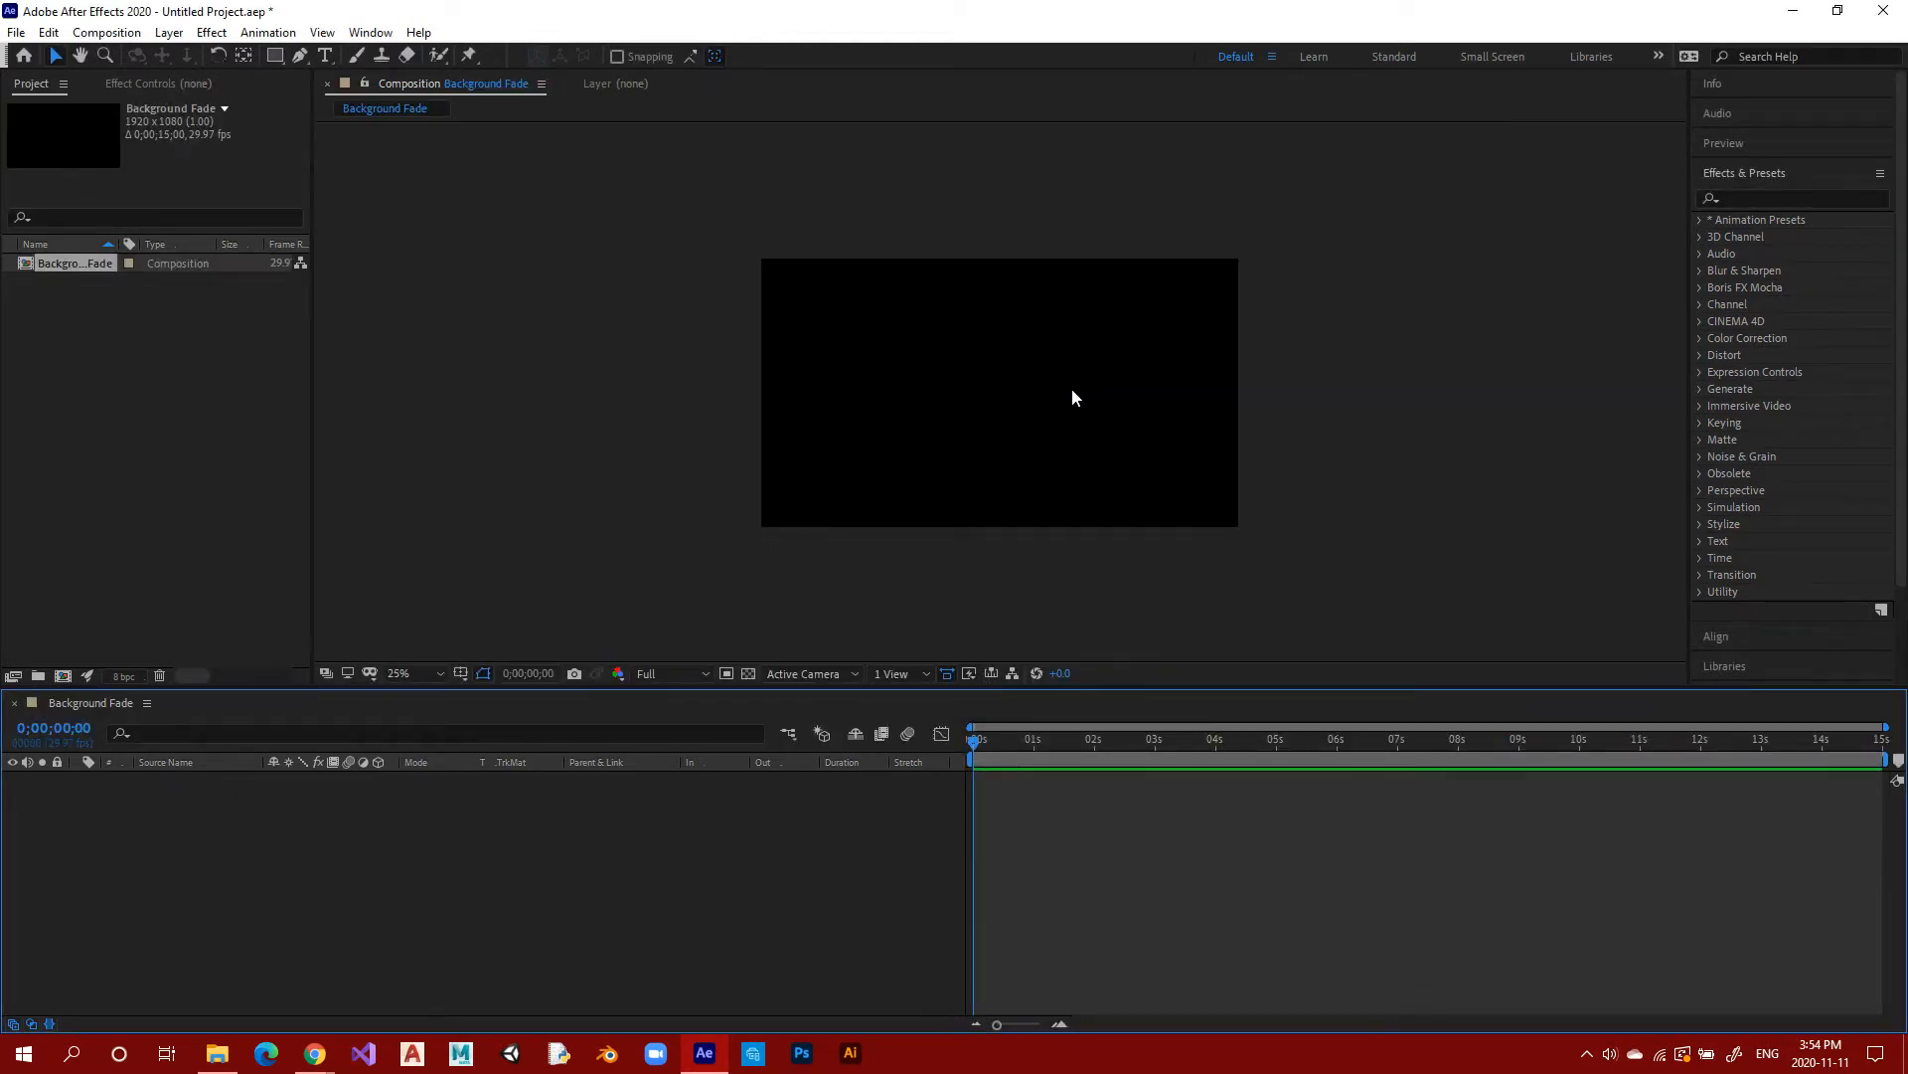
{"action": "left_click", "coordinate": [230, 438]}
{"action": "double_click", "coordinate": [229, 438]}
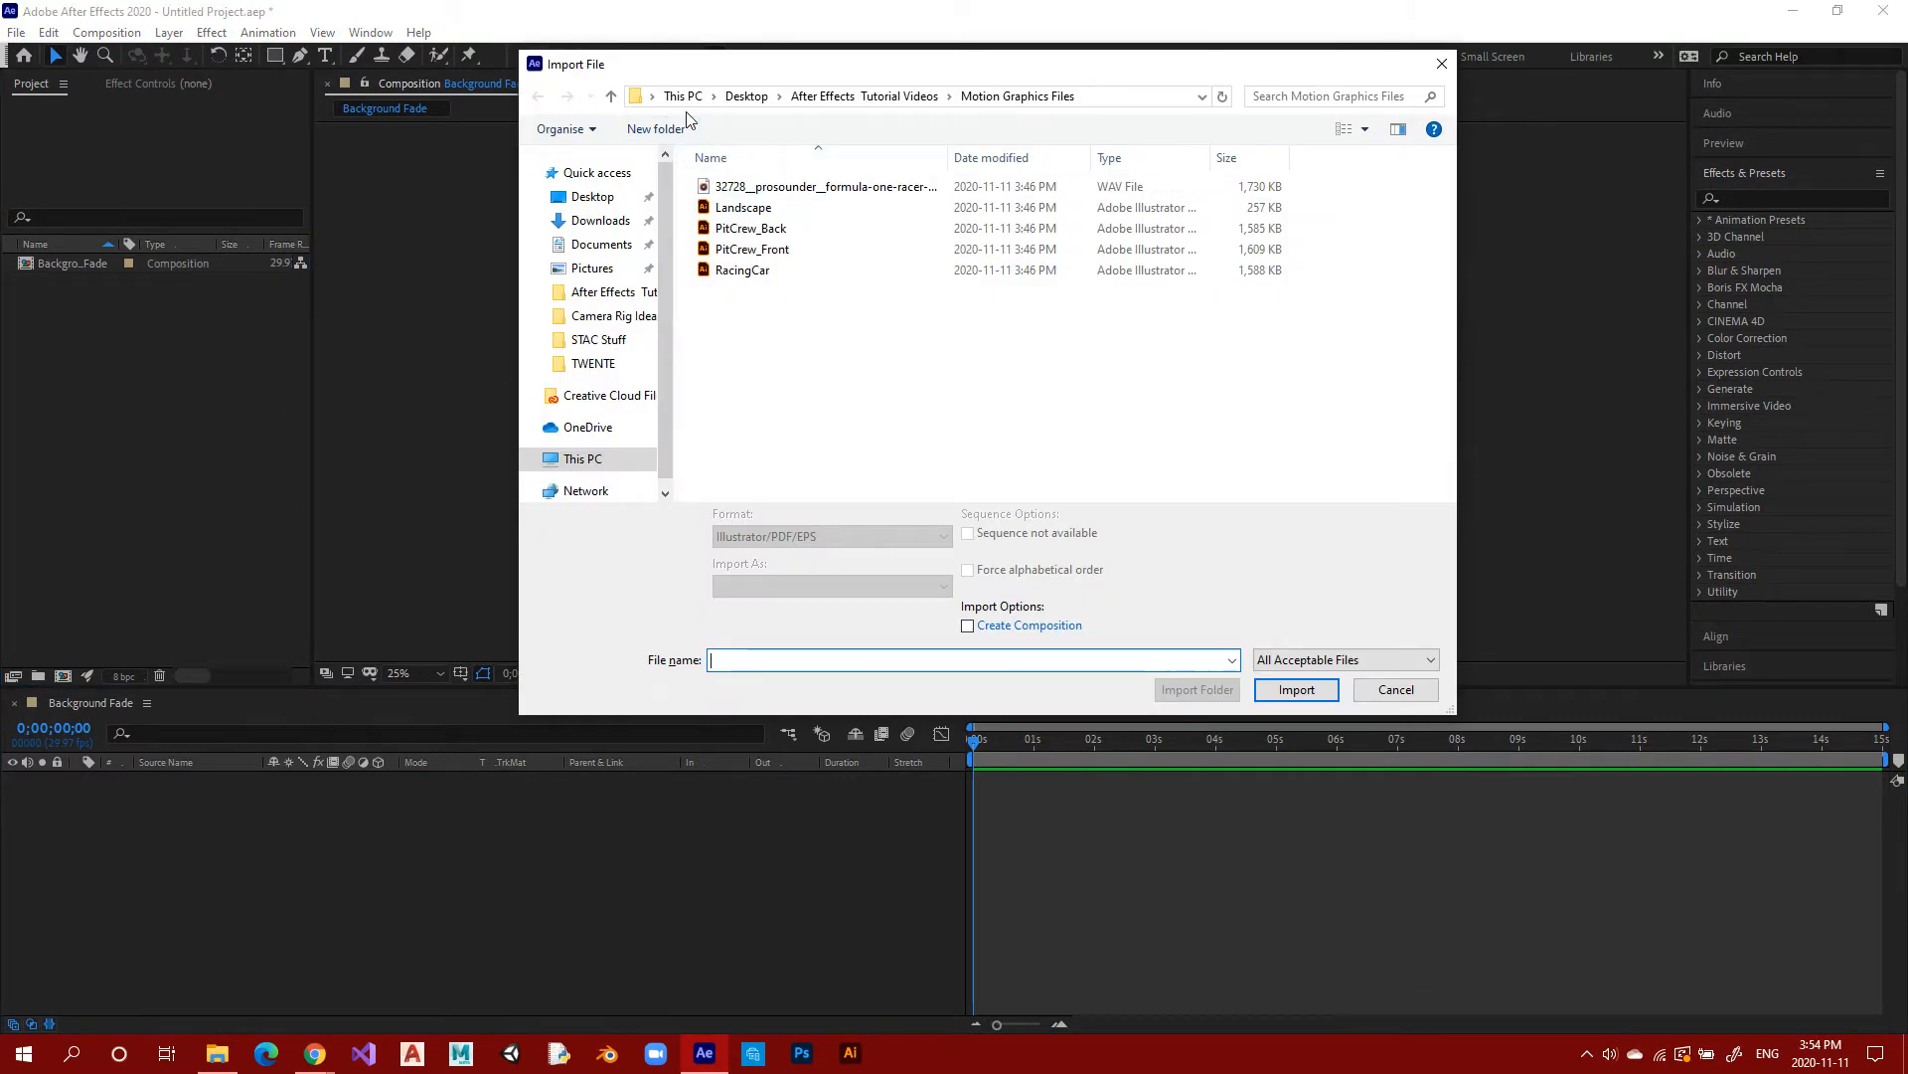
{"action": "left_click", "coordinate": [894, 96]}
{"action": "left_click", "coordinate": [1072, 239]}
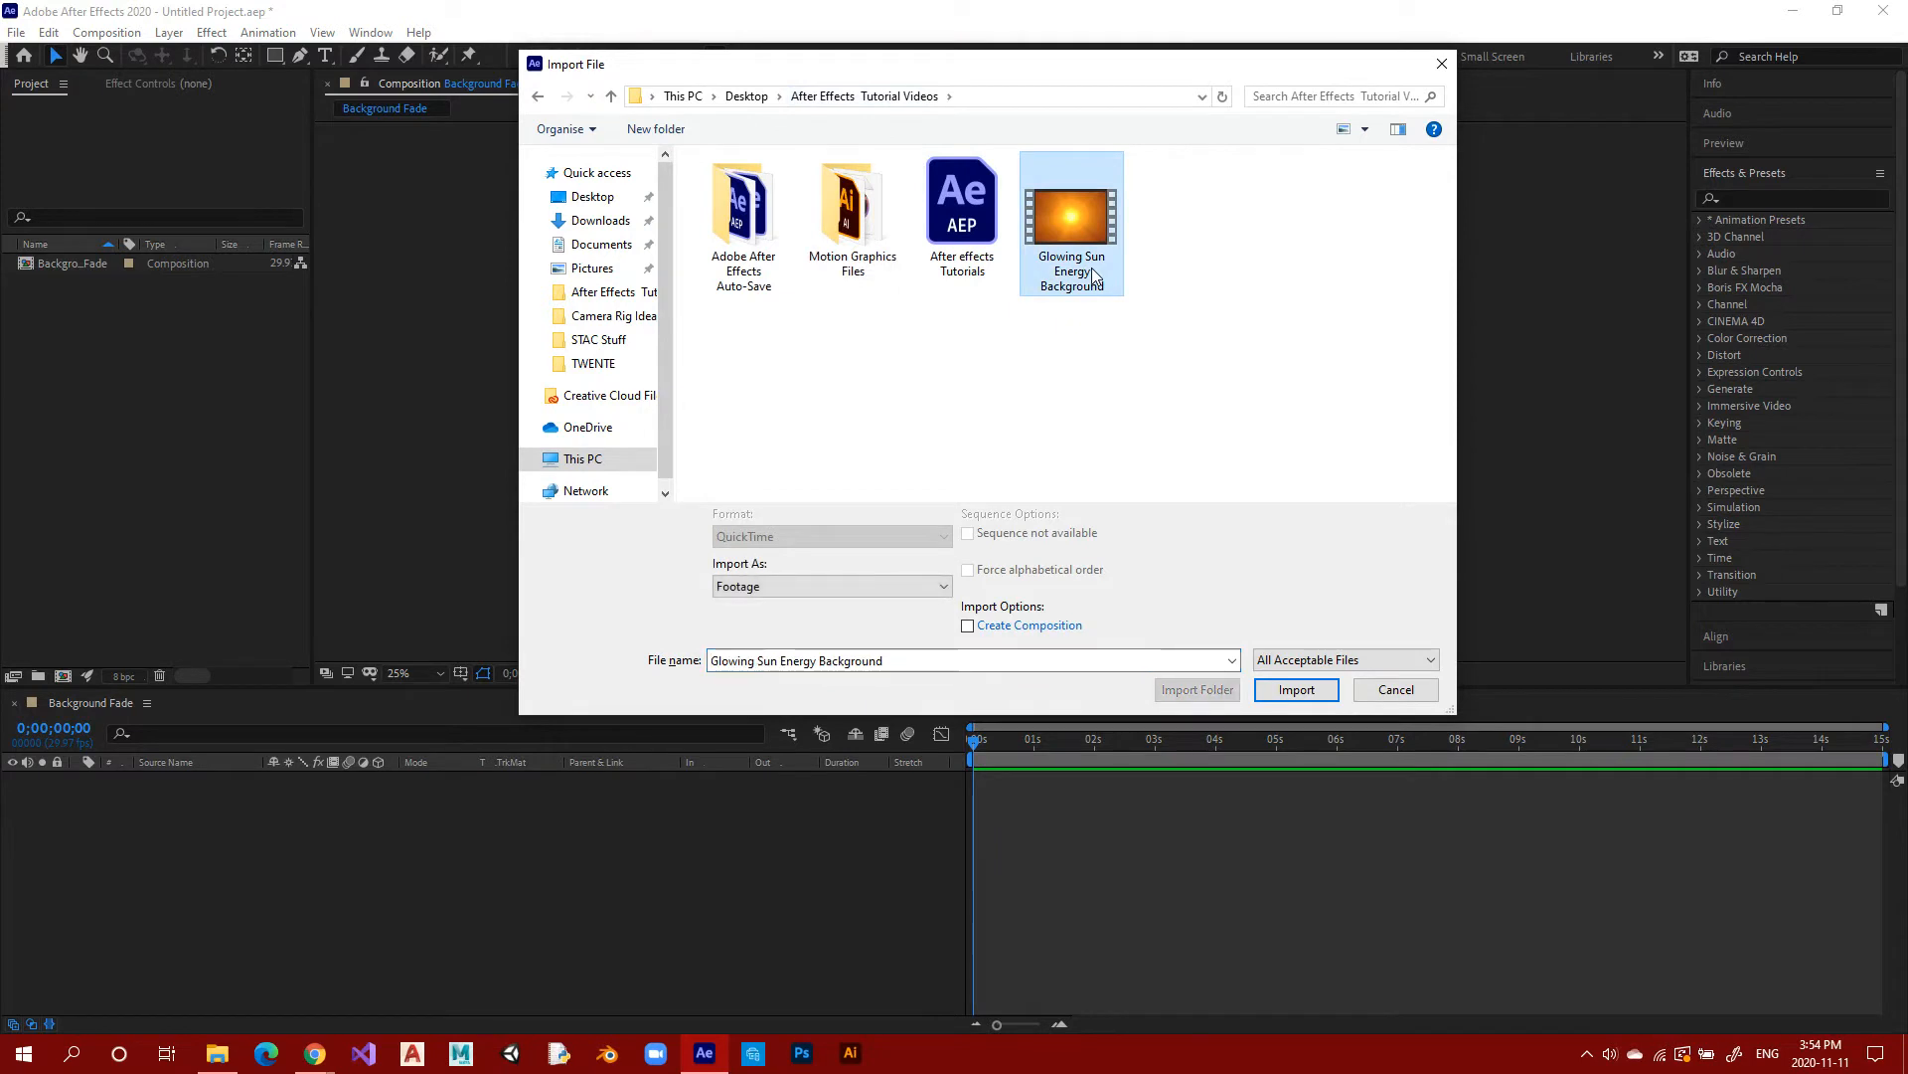
{"action": "left_click", "coordinate": [944, 588]}
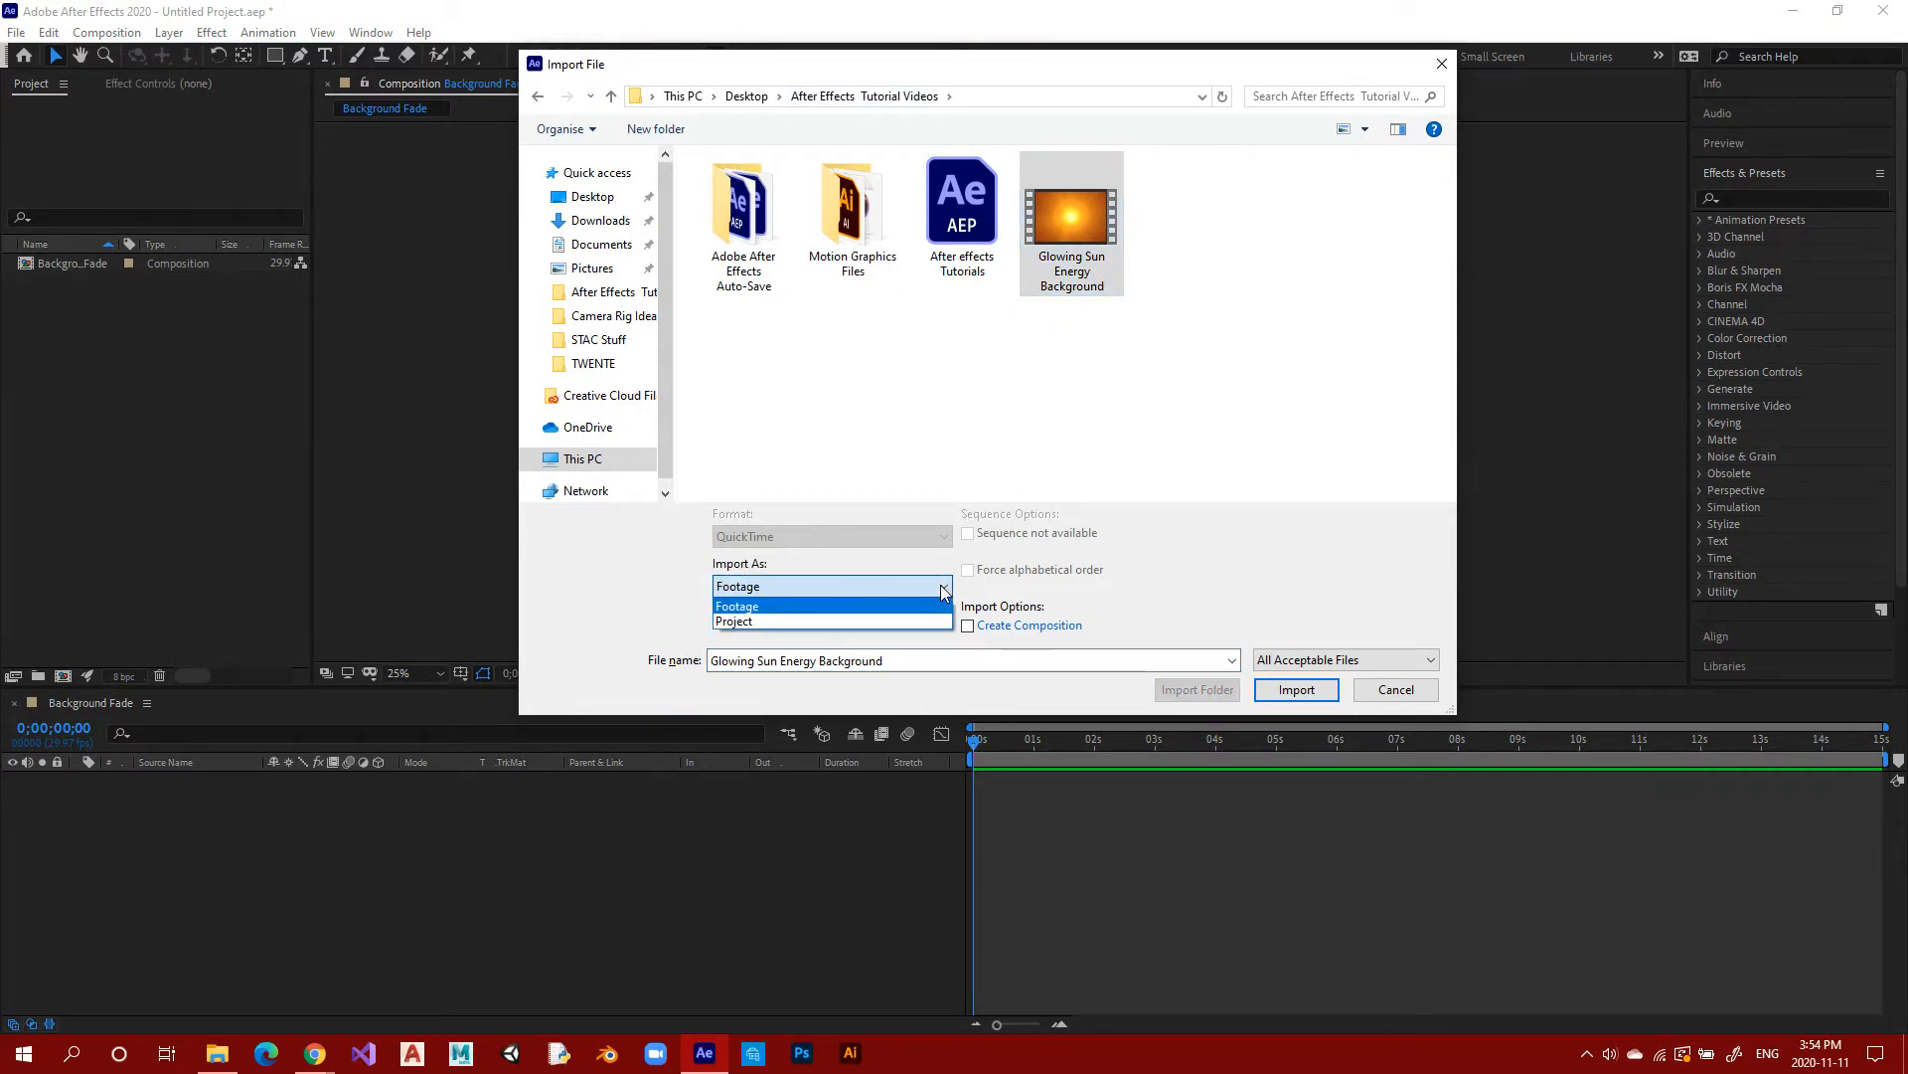
{"action": "left_click", "coordinate": [943, 589]}
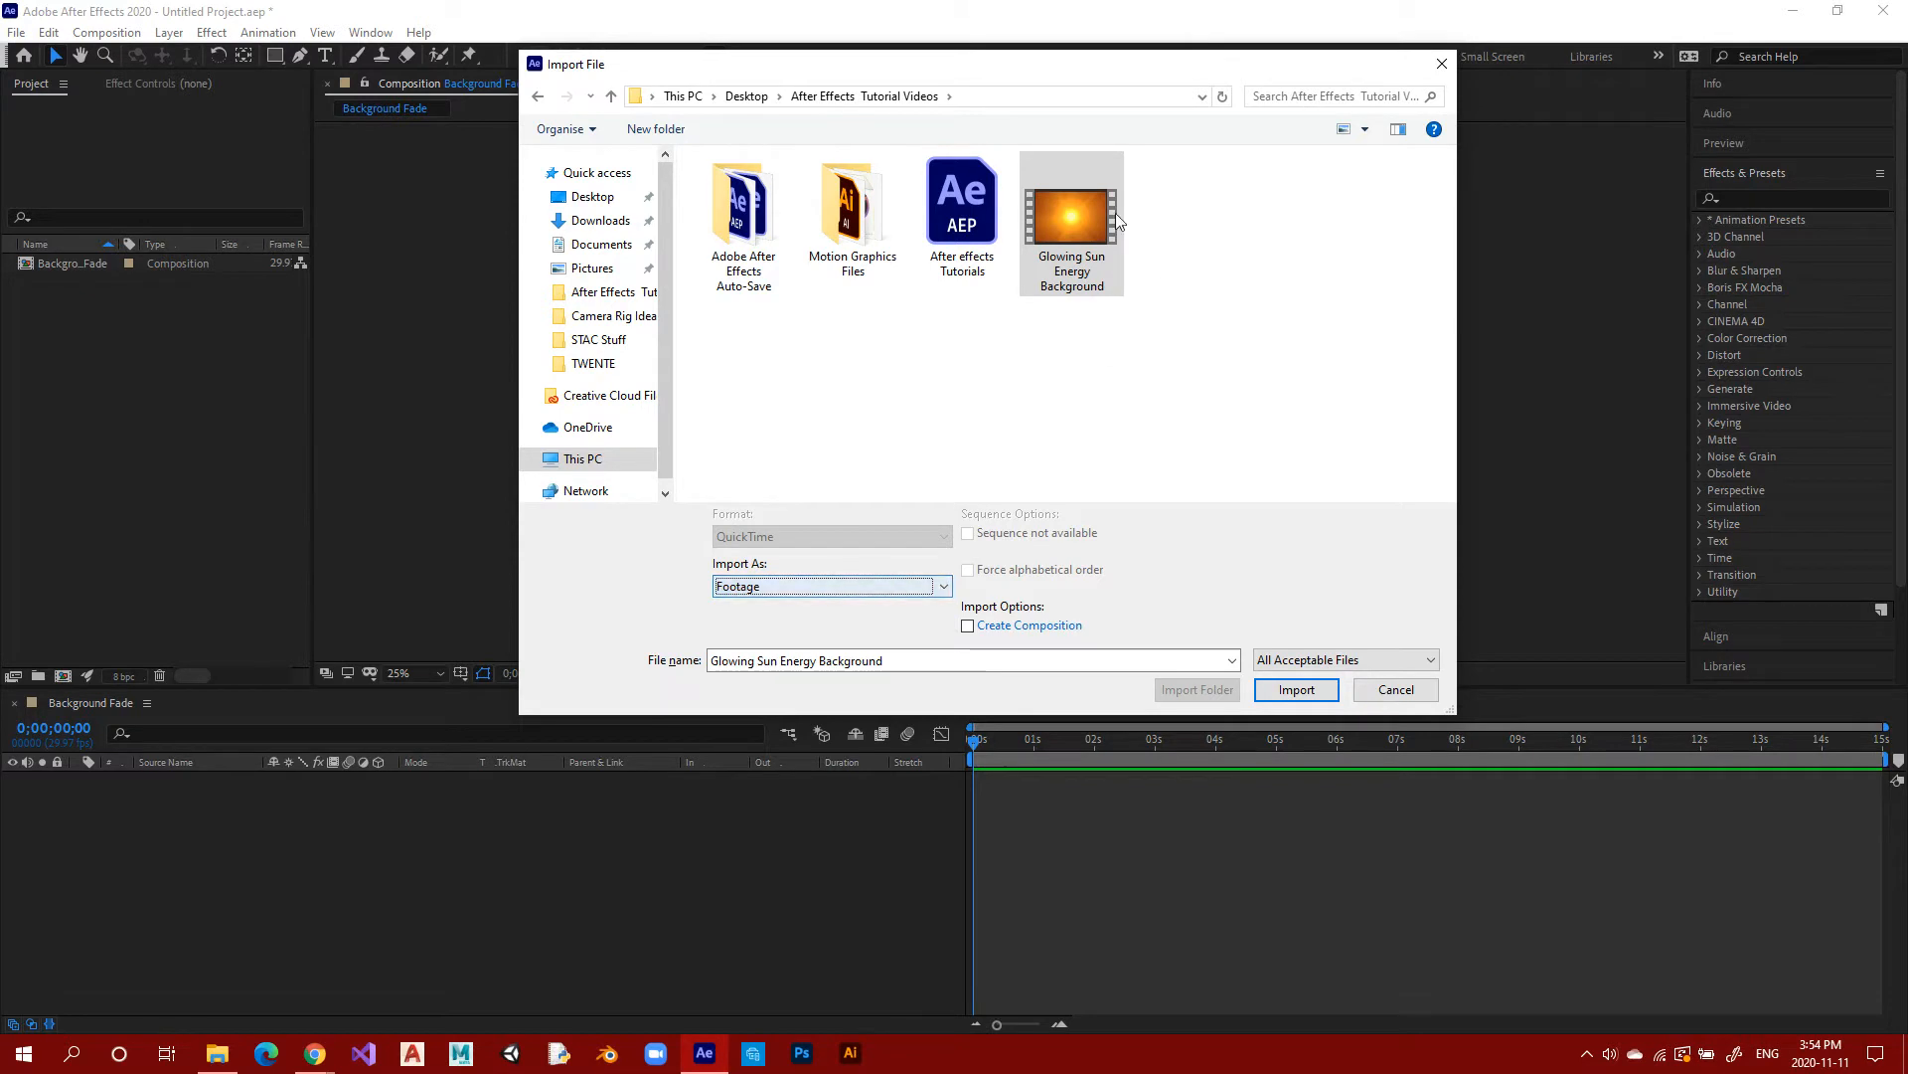
{"action": "left_click", "coordinate": [1306, 687]}
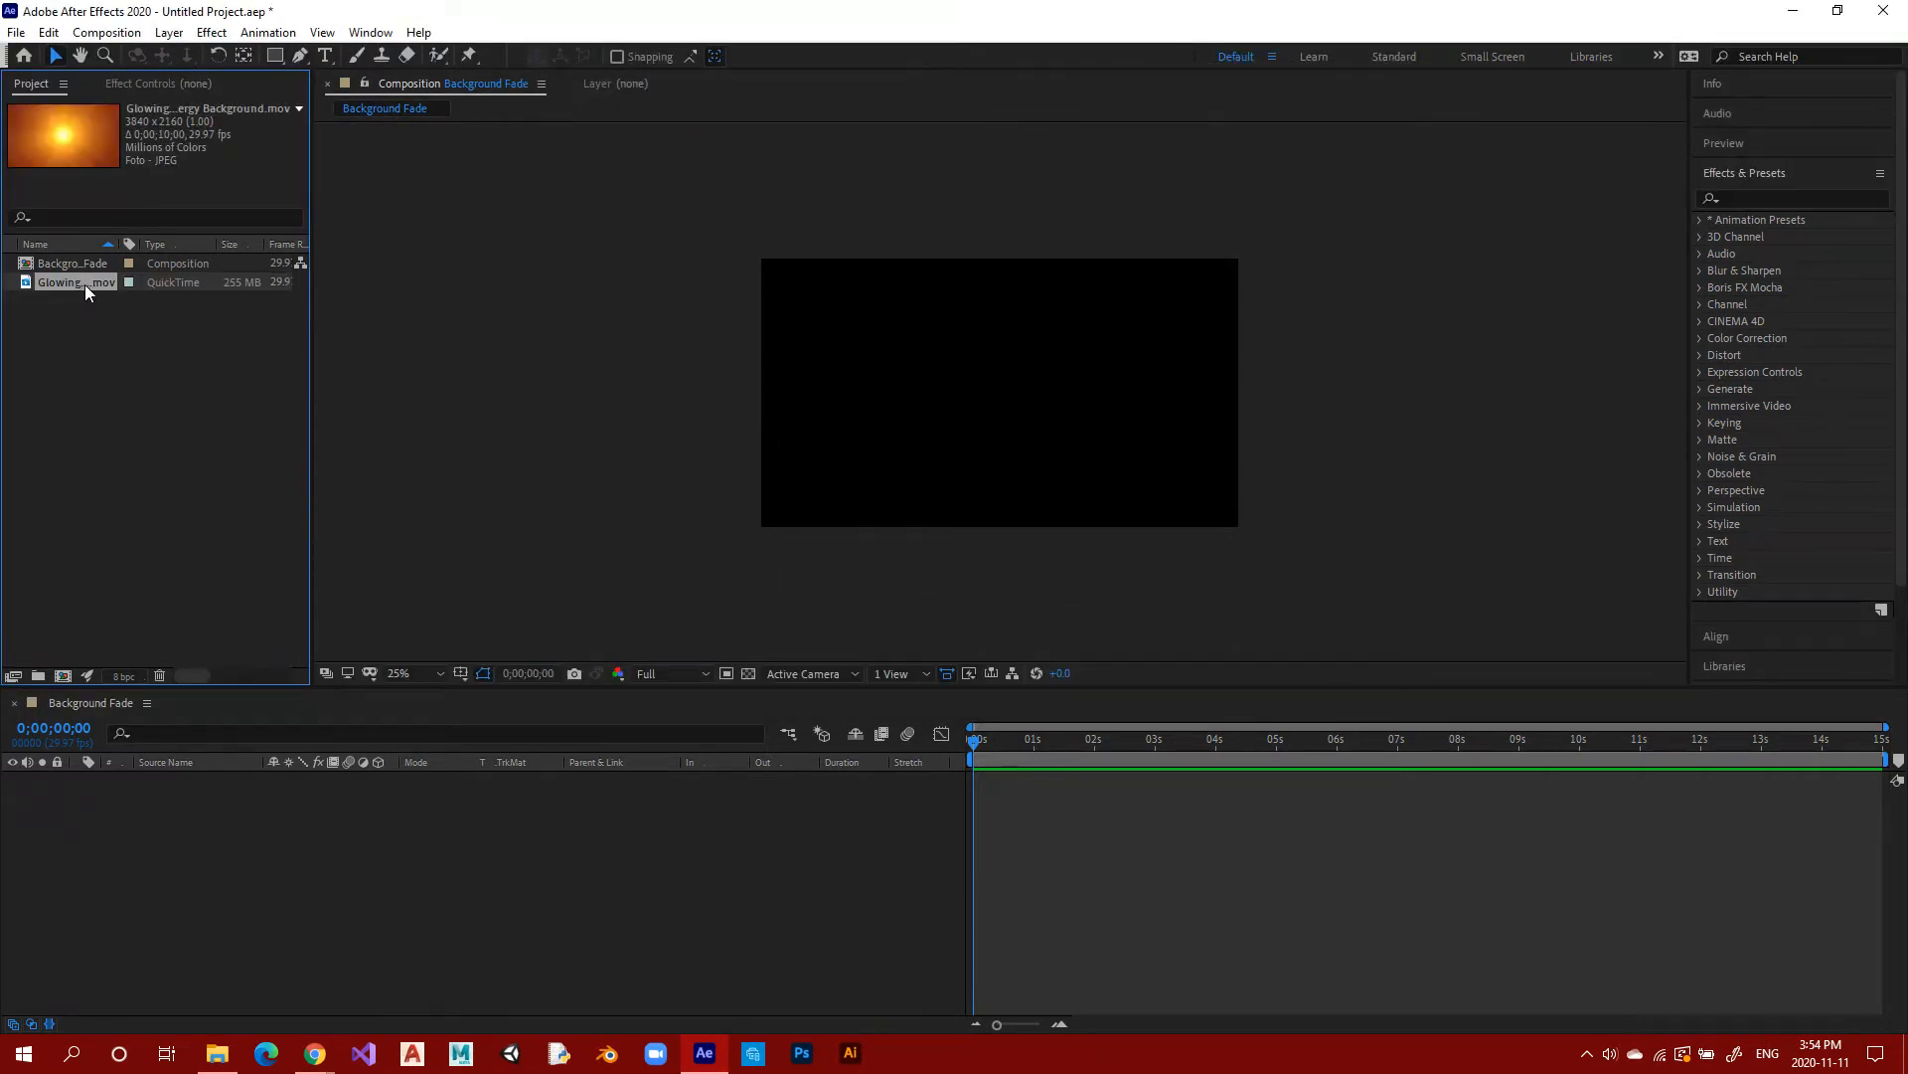
Add the Glowing Sun Energy Background clip to the Background Fade timeline.
{"action": "left_click_drag", "start_coordinate": [152, 346], "coordinate": [354, 856]}
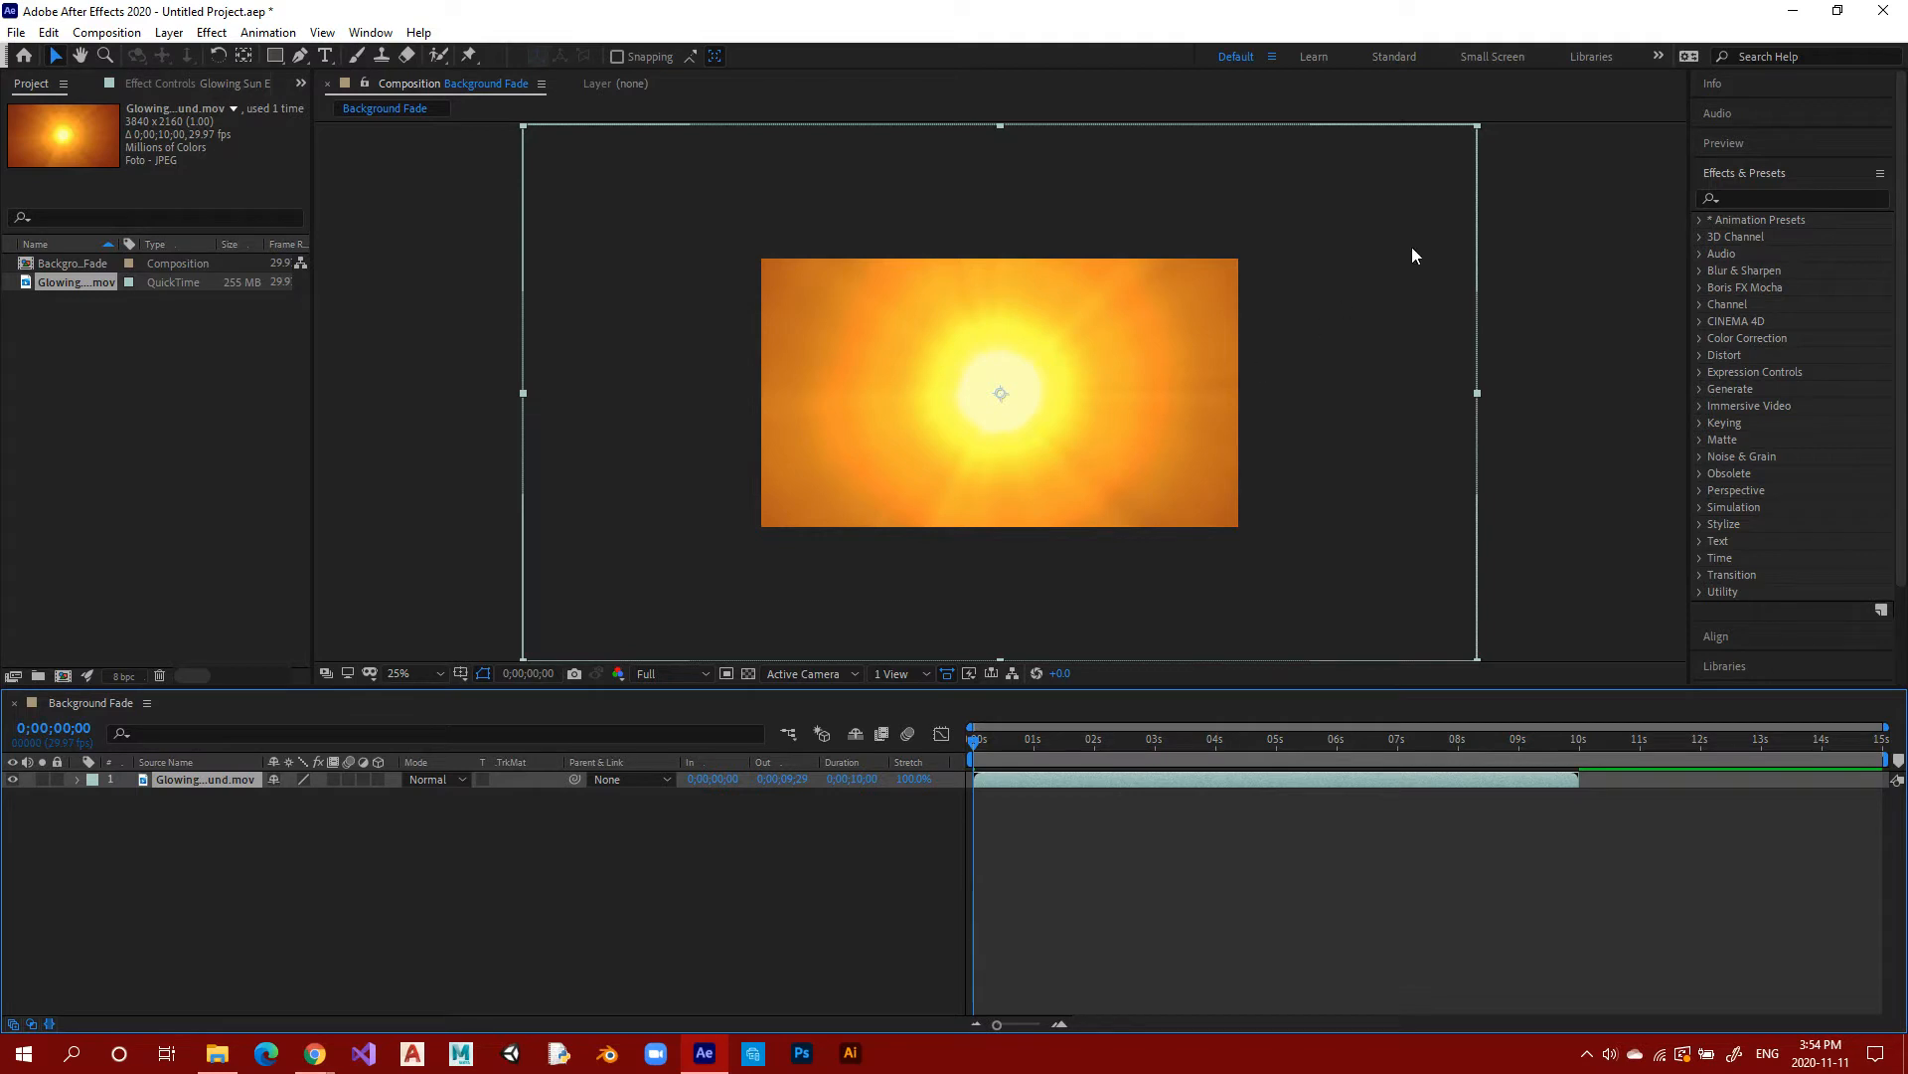
{"action": "key", "text": "comma"}
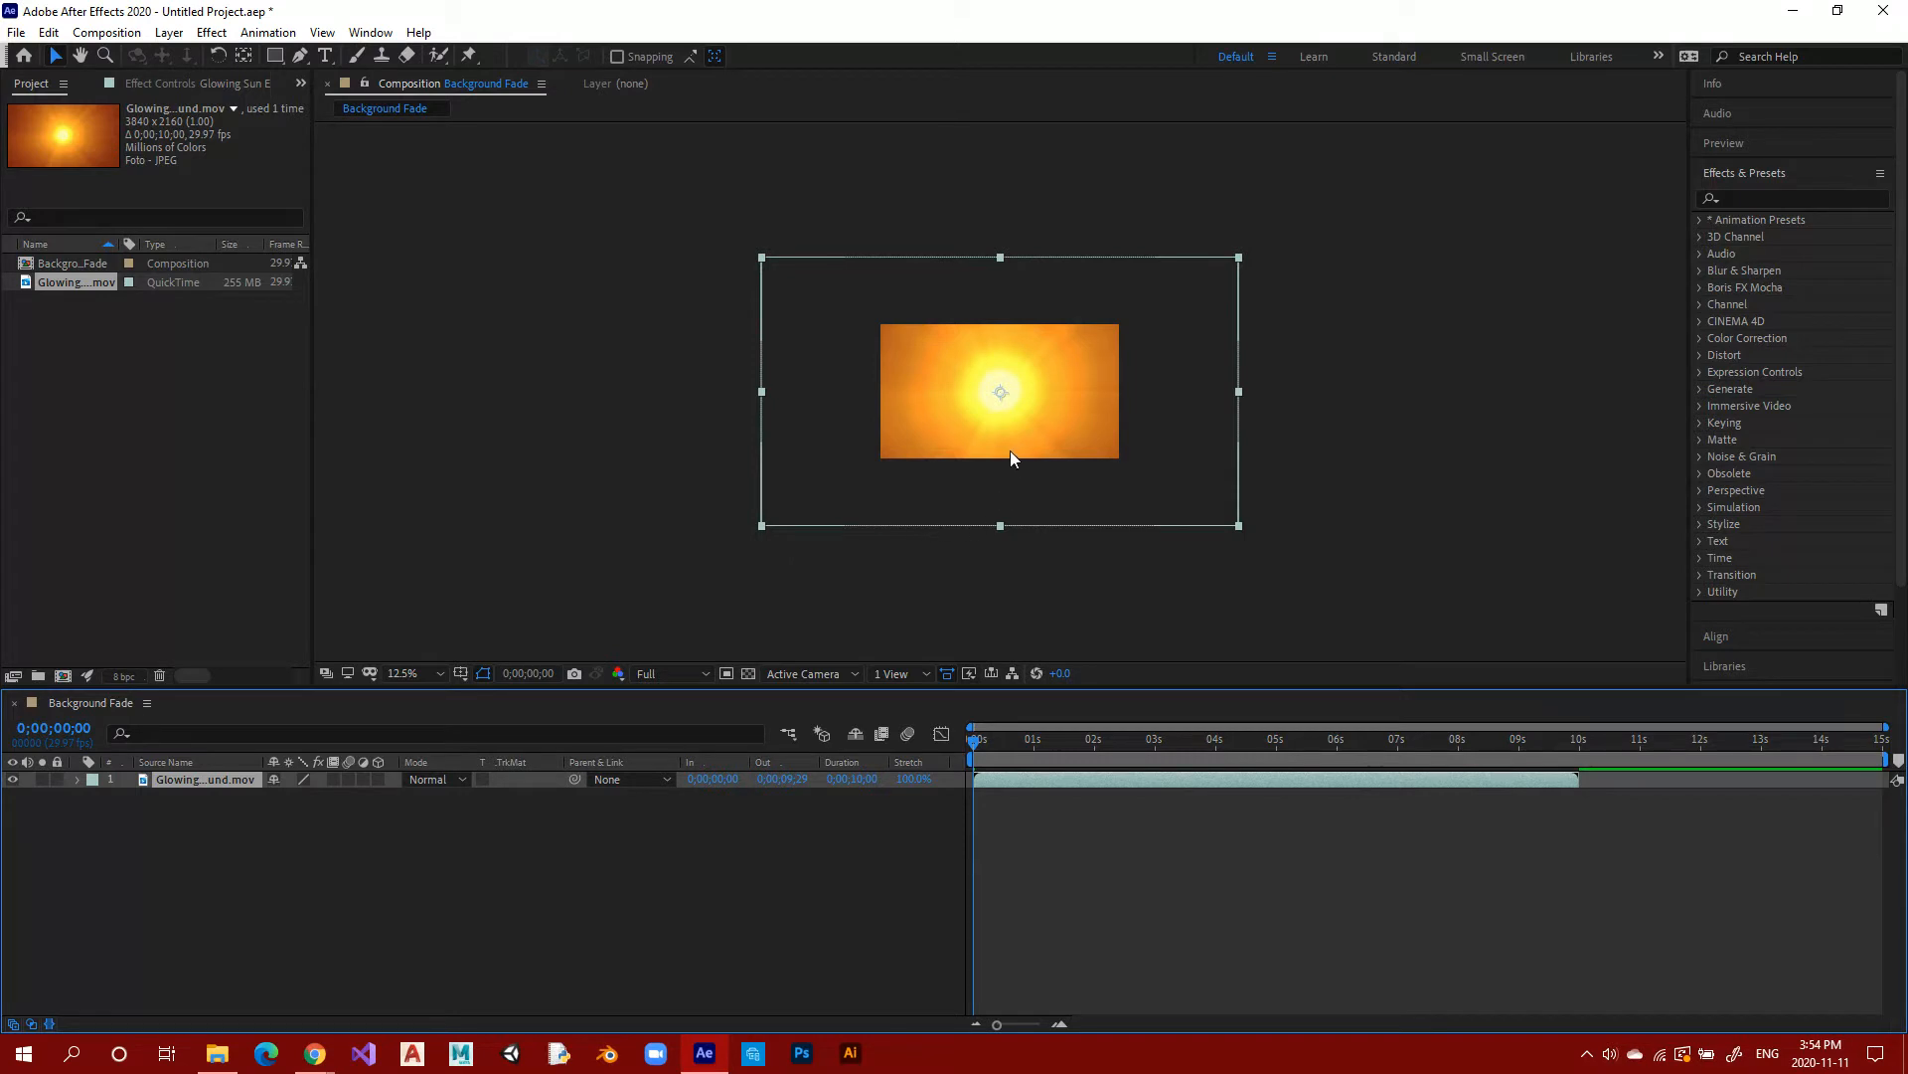
{"action": "key", "text": "period"}
{"action": "key", "text": "comma"}
Scale the sun clip down proportionally so it only slightly overlaps the composition frame on all sides.
{"action": "left_click_drag", "start_coordinate": [194, 676], "coordinate": [300, 688]}
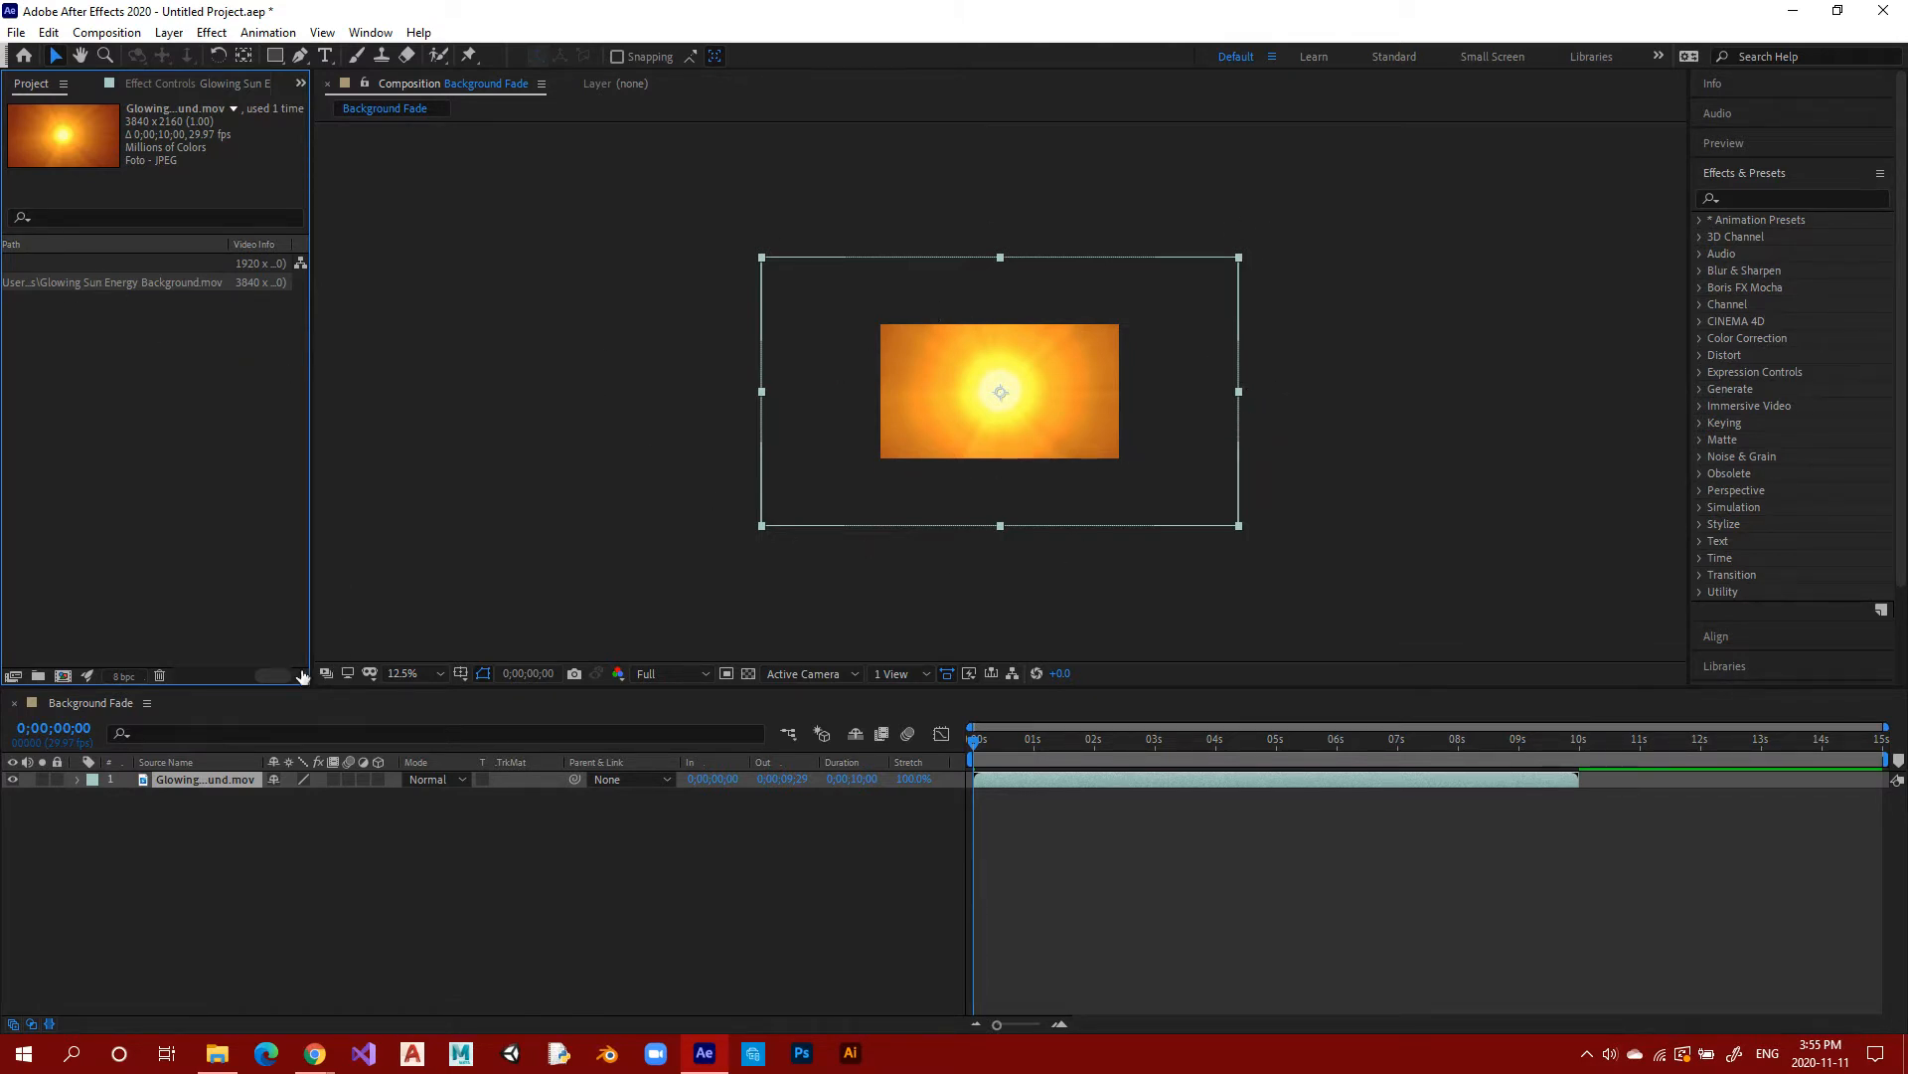
{"action": "left_click_drag", "start_coordinate": [273, 676], "coordinate": [157, 668]}
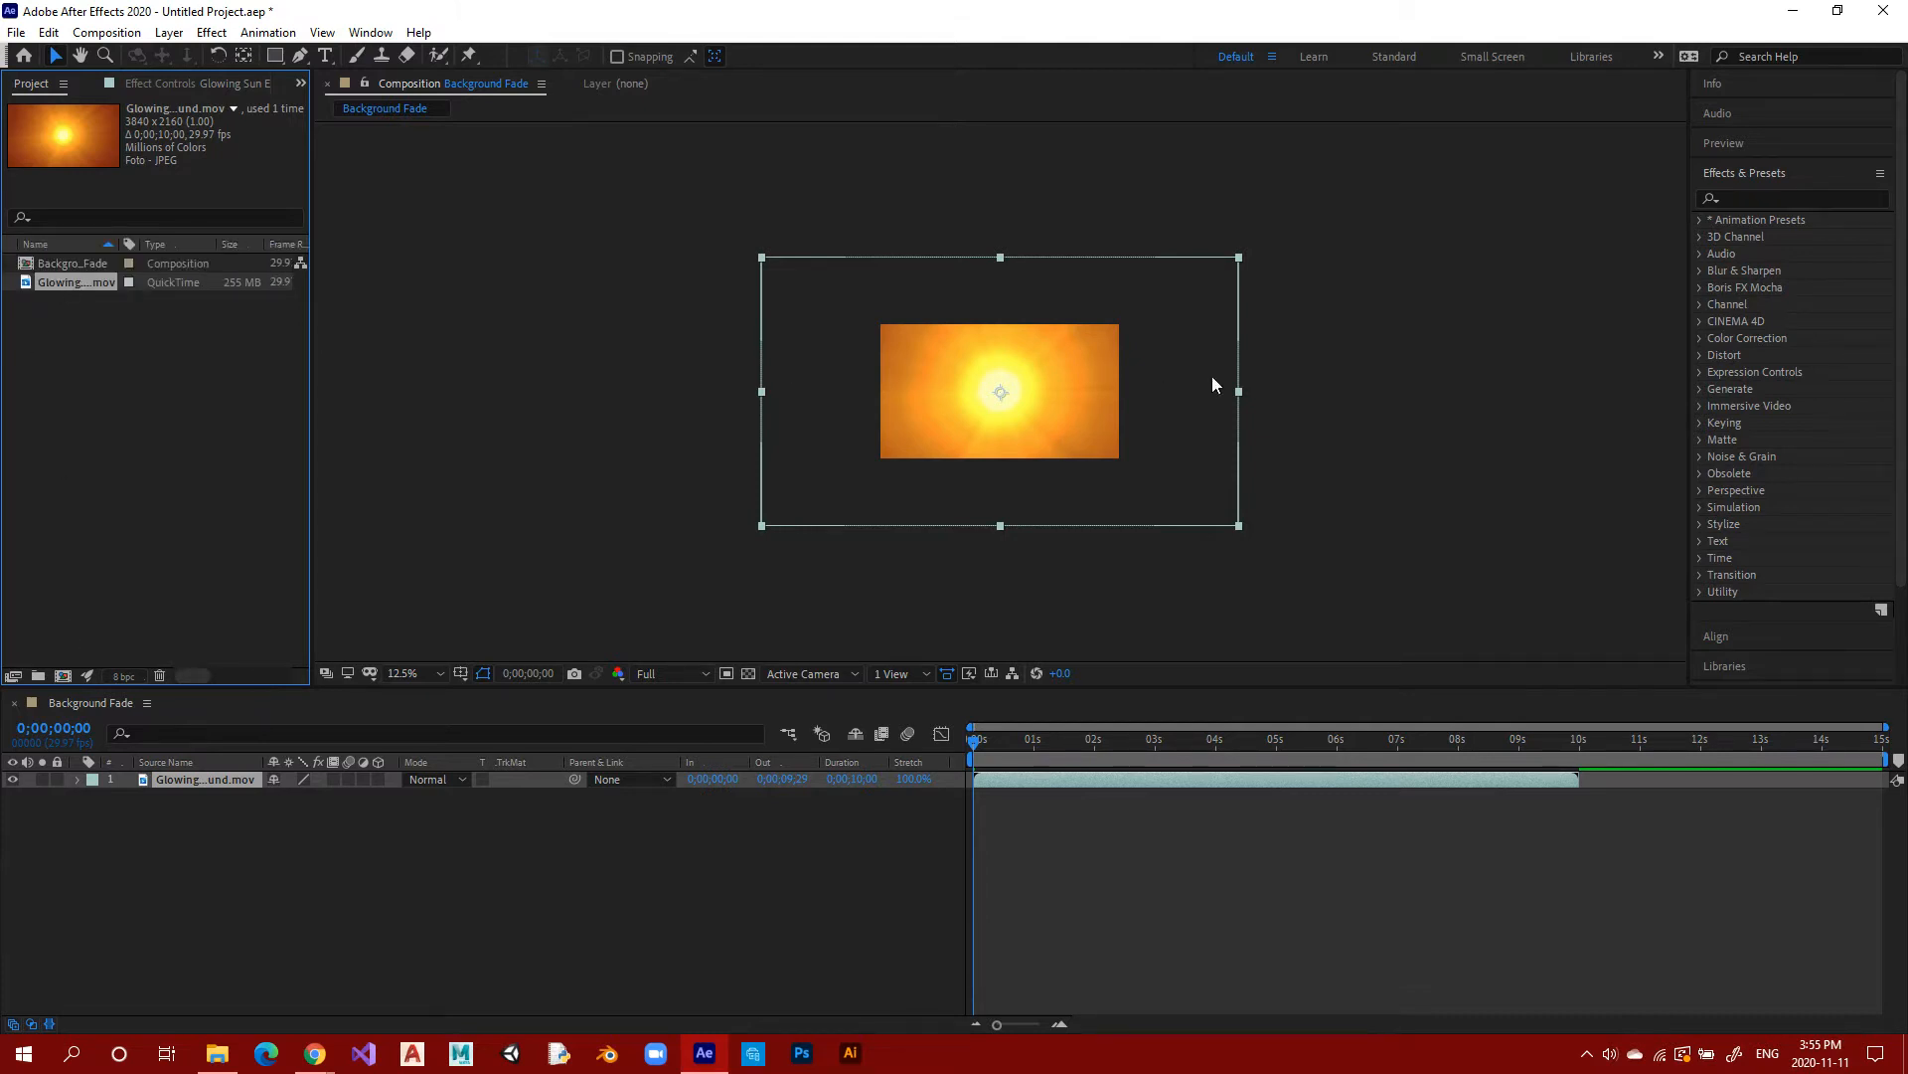
{"action": "left_click_drag", "start_coordinate": [1237, 258], "coordinate": [1160, 322]}
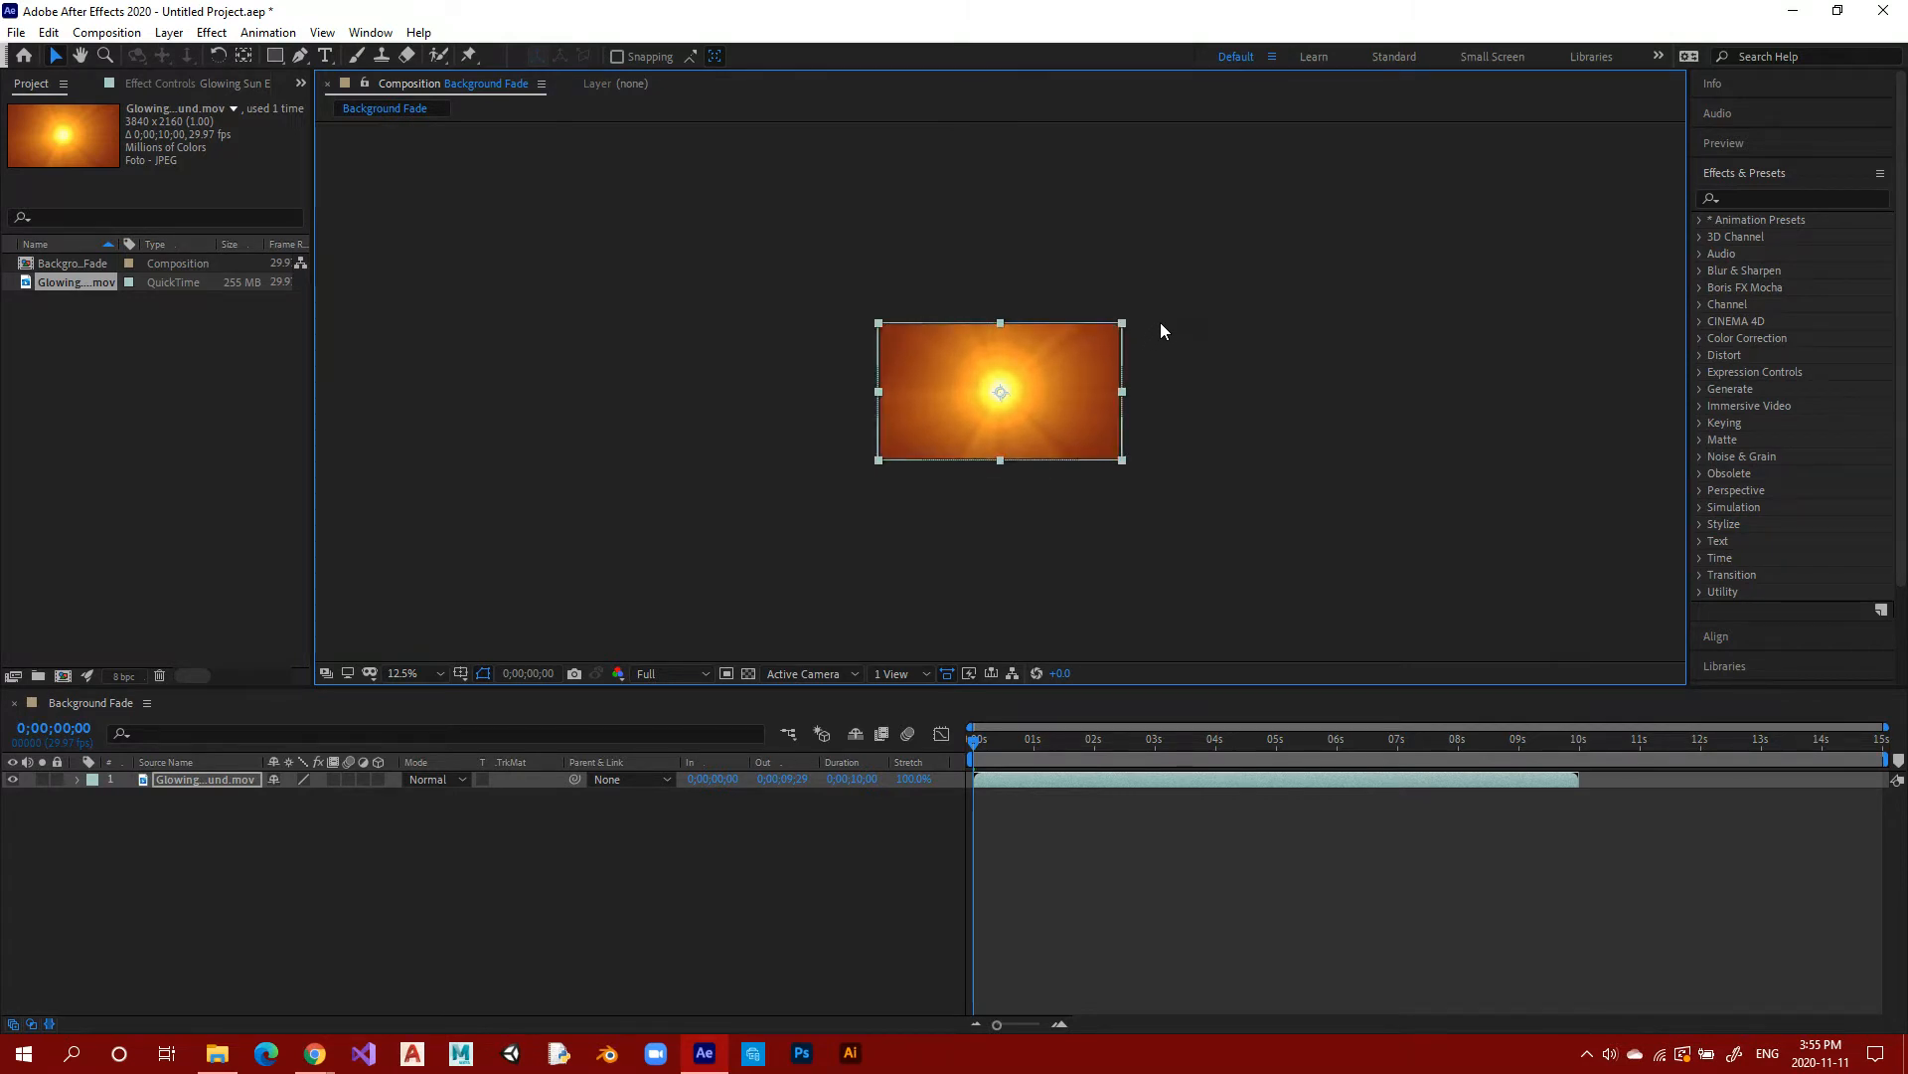
{"action": "scroll", "coordinate": [1138, 357], "scroll_direction": "up", "scroll_amount": 6}
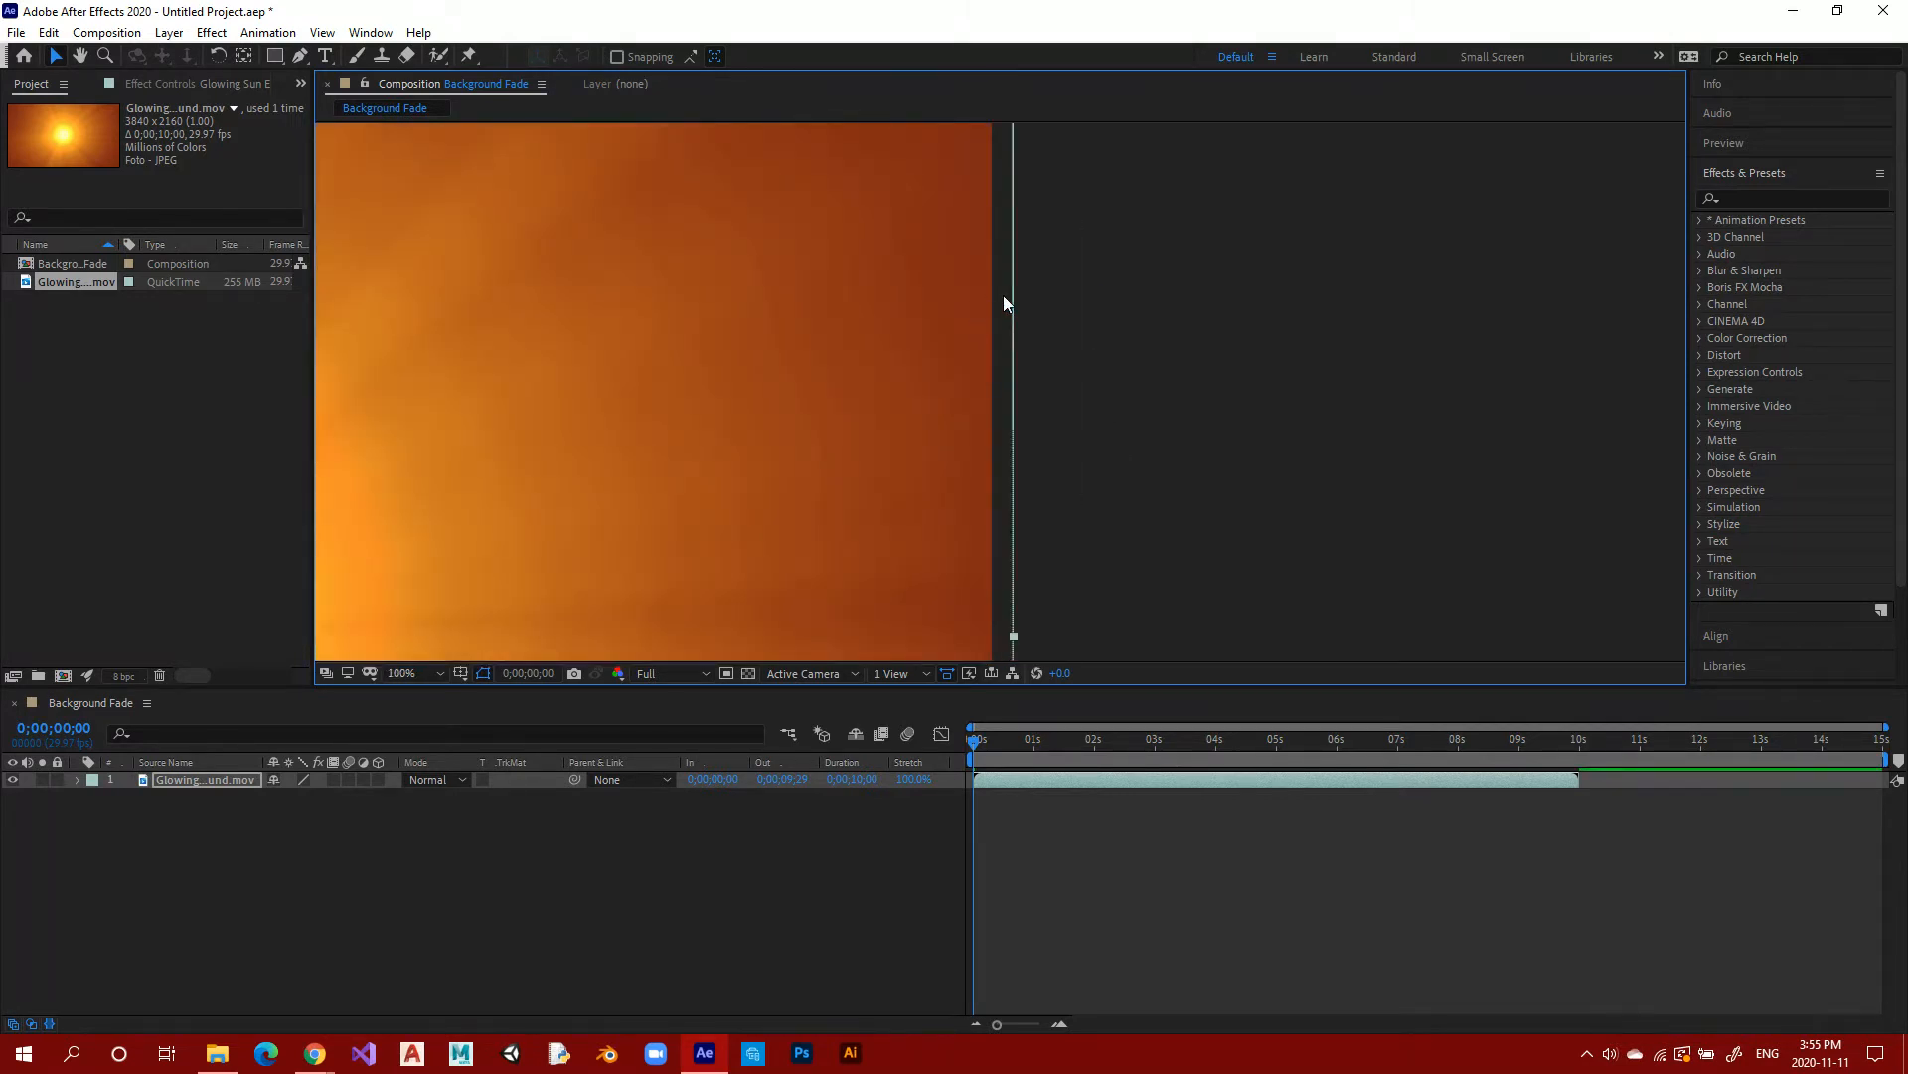
{"action": "scroll", "coordinate": [1024, 303], "scroll_direction": "down", "scroll_amount": 4}
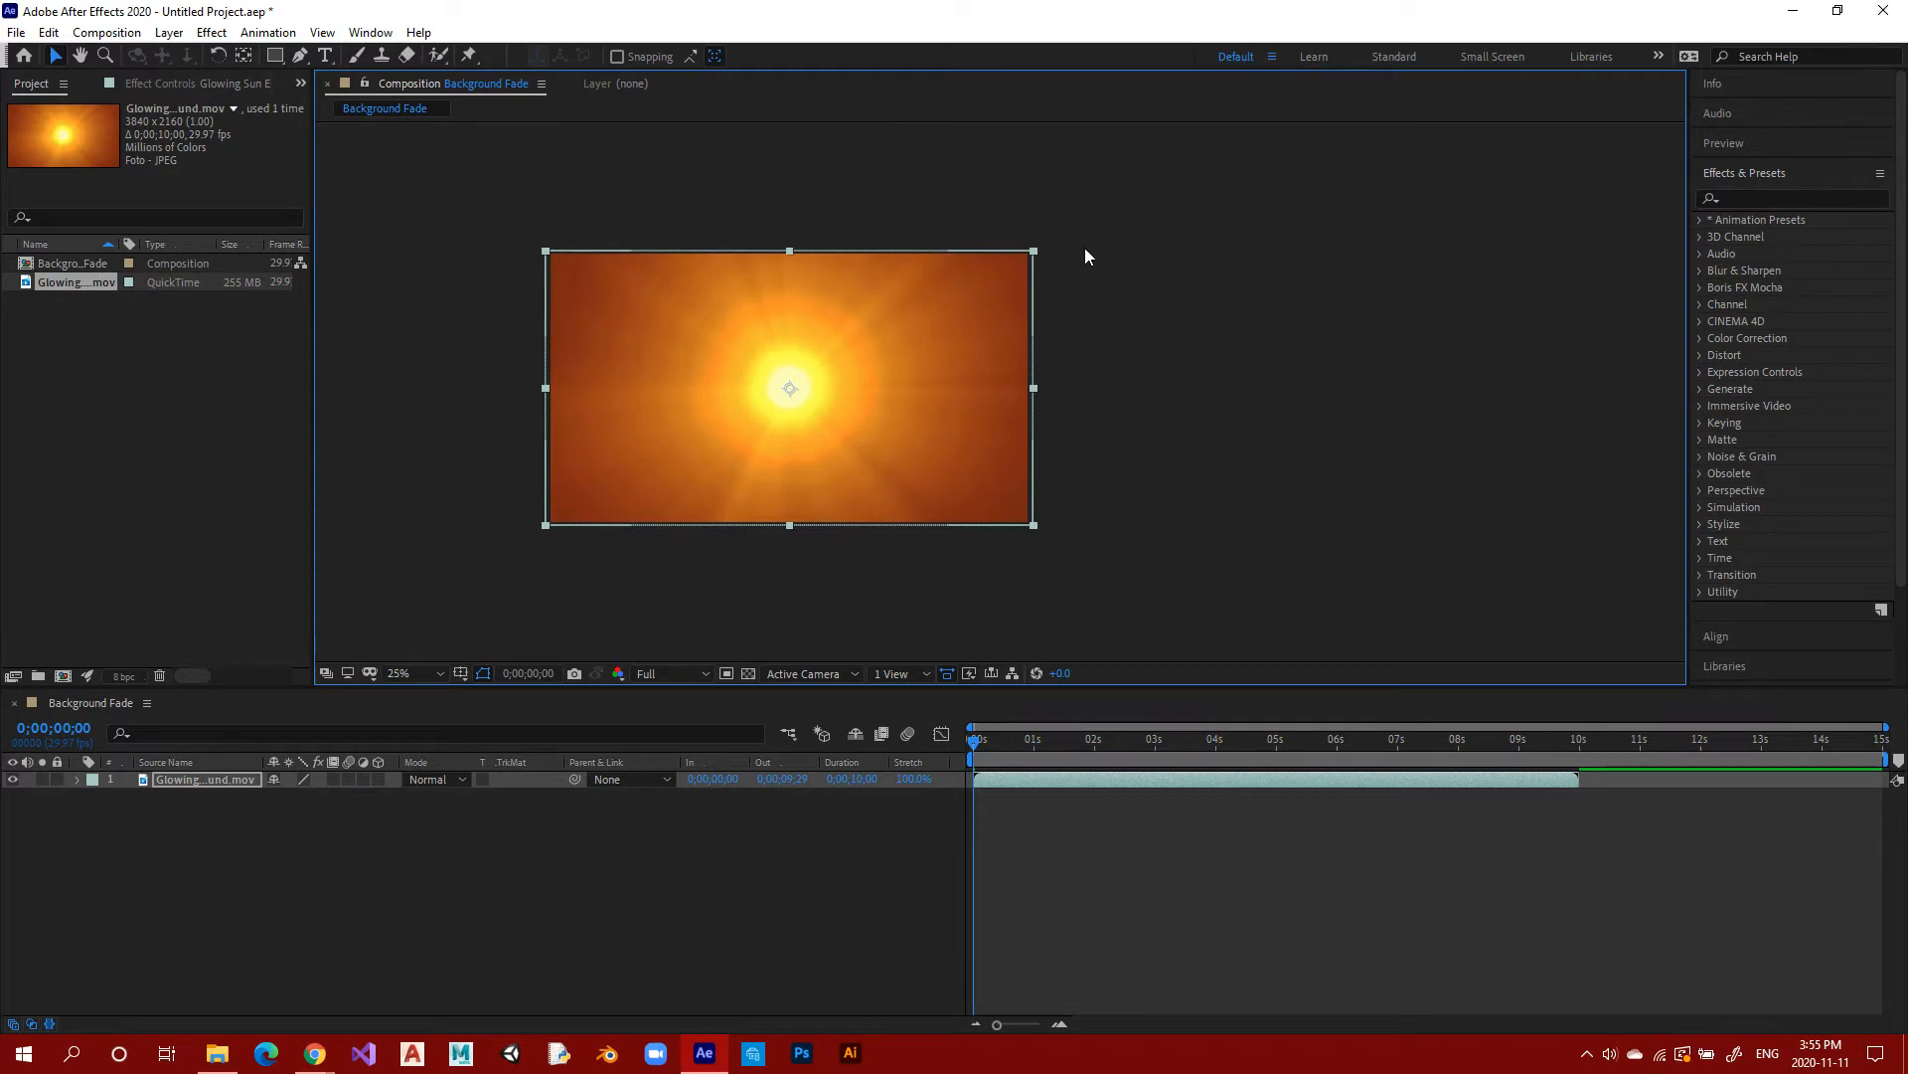
{"action": "left_click_drag", "start_coordinate": [939, 299], "coordinate": [985, 314]}
{"action": "left_click", "coordinate": [962, 211]}
{"action": "left_click_drag", "start_coordinate": [910, 389], "coordinate": [995, 345]}
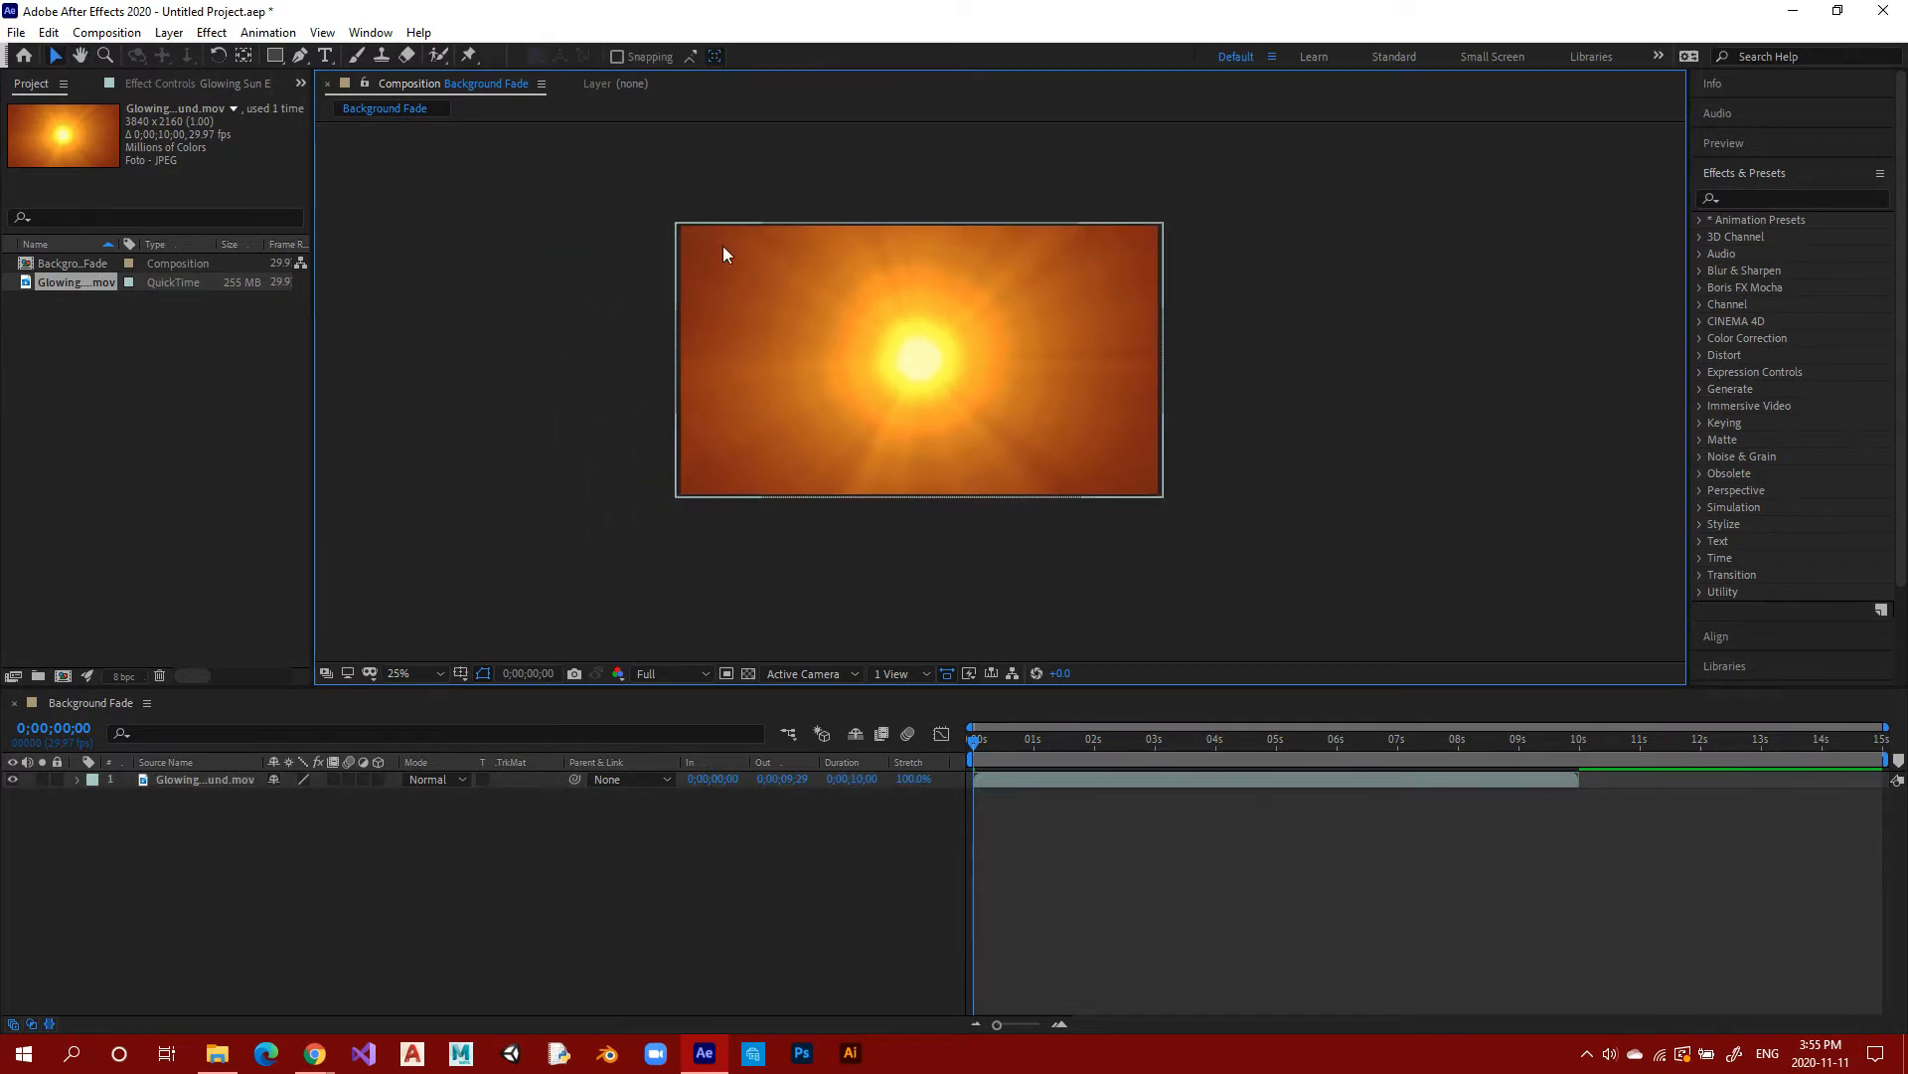
{"action": "left_click_drag", "start_coordinate": [1236, 426], "coordinate": [1265, 503]}
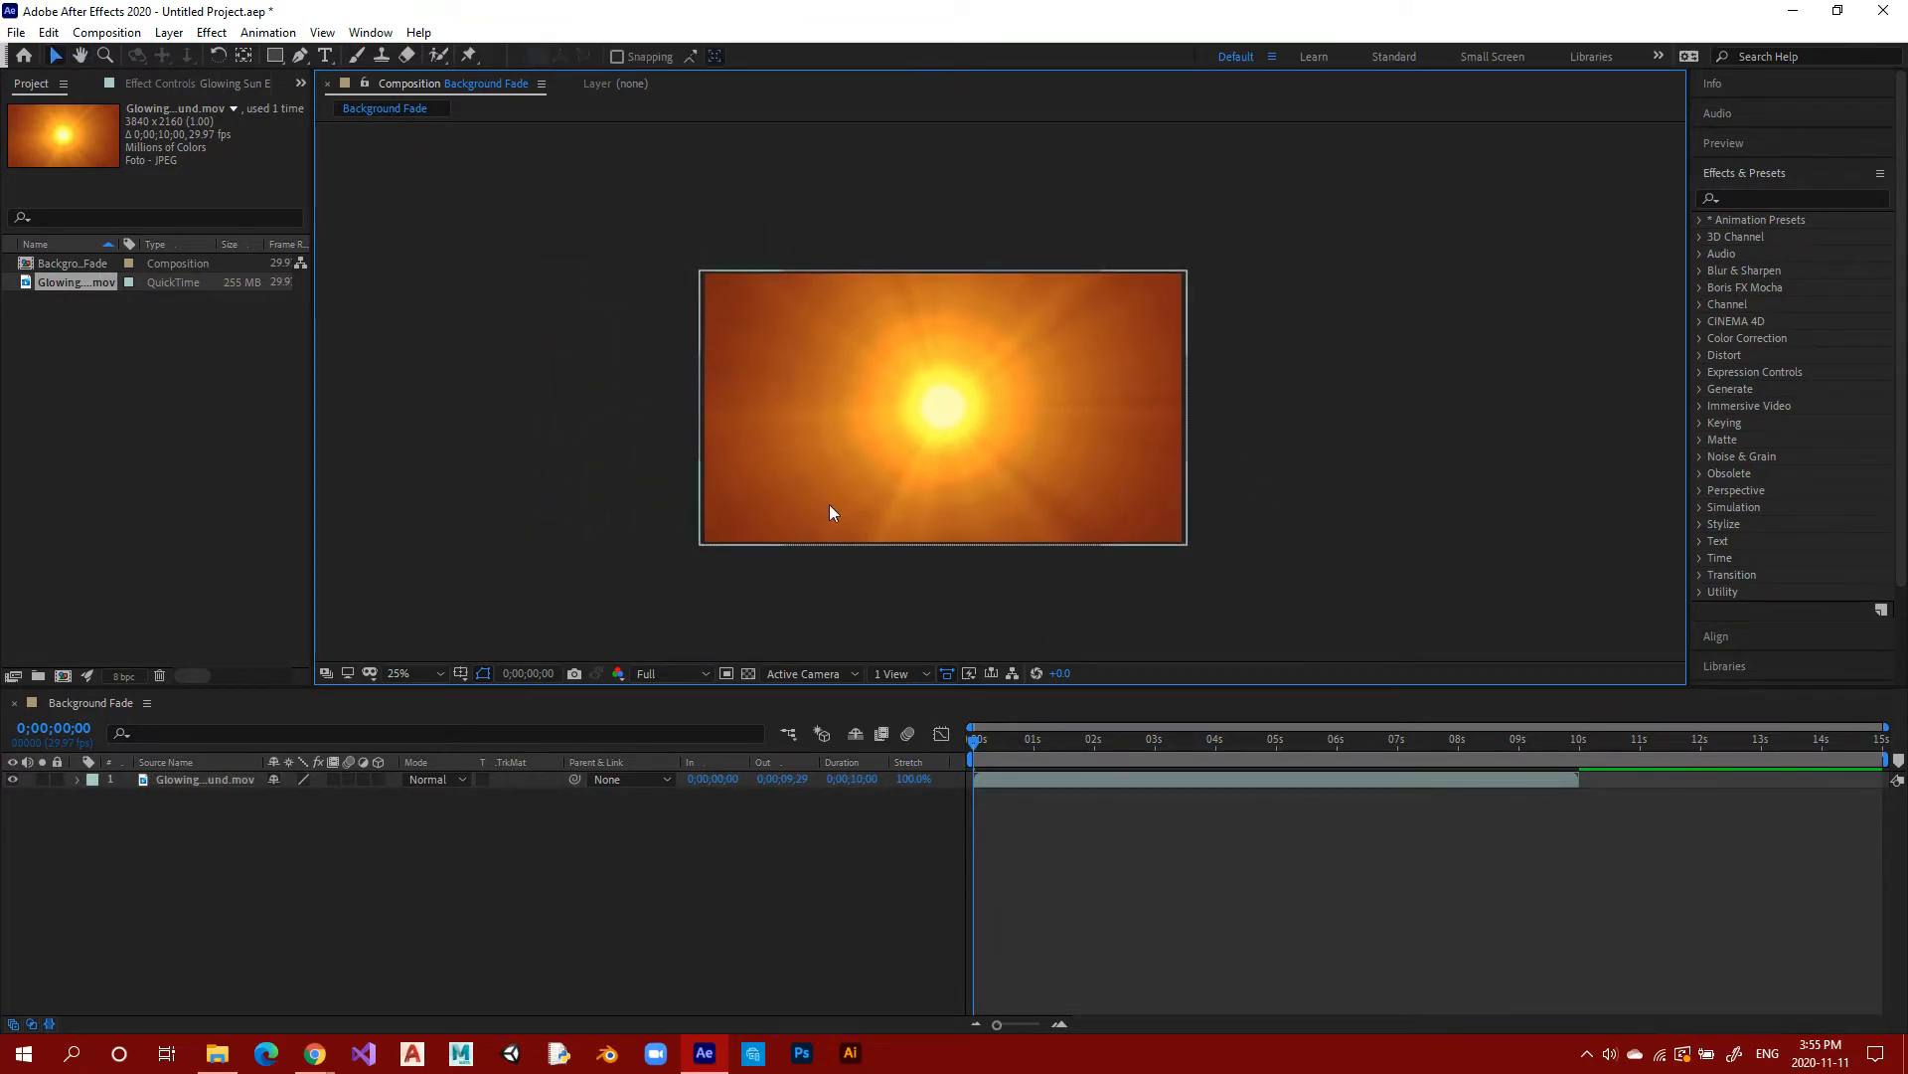
{"action": "double_click", "coordinate": [241, 459]}
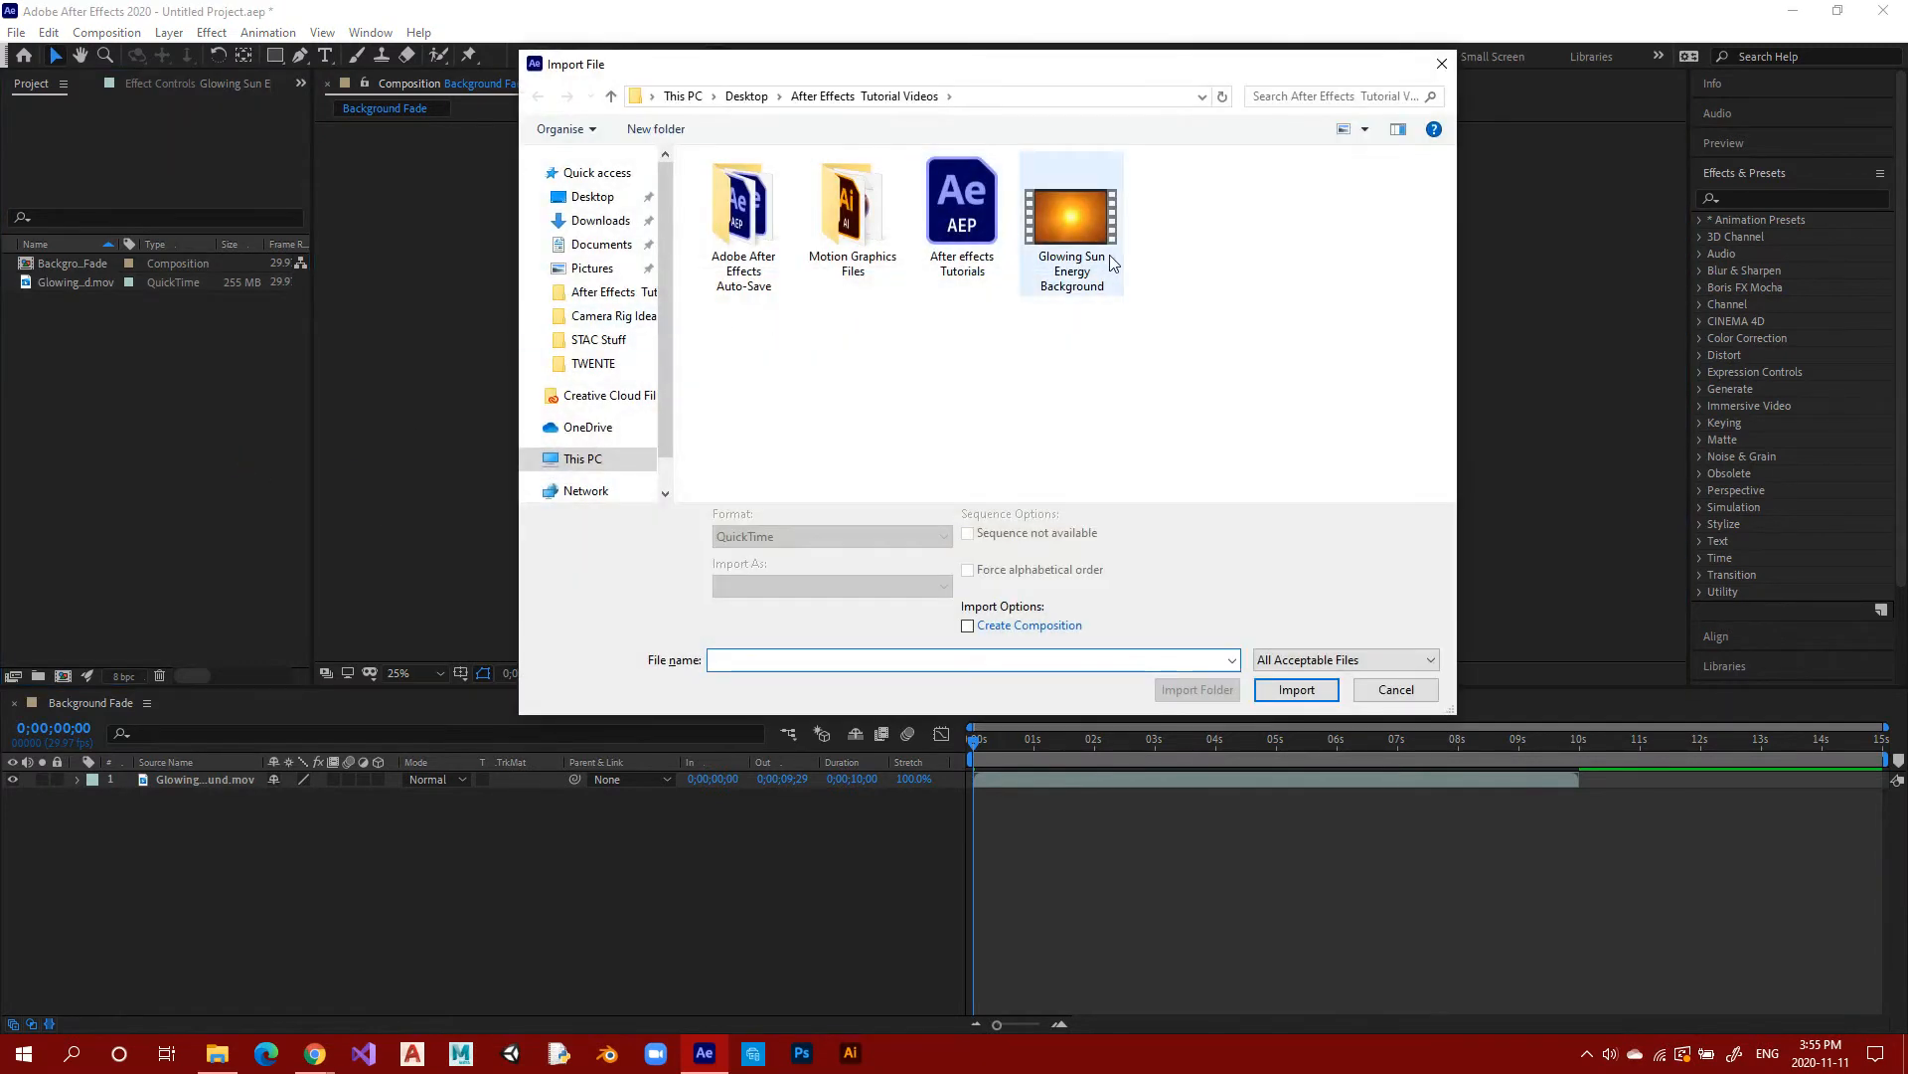
{"action": "double_click", "coordinate": [867, 241]}
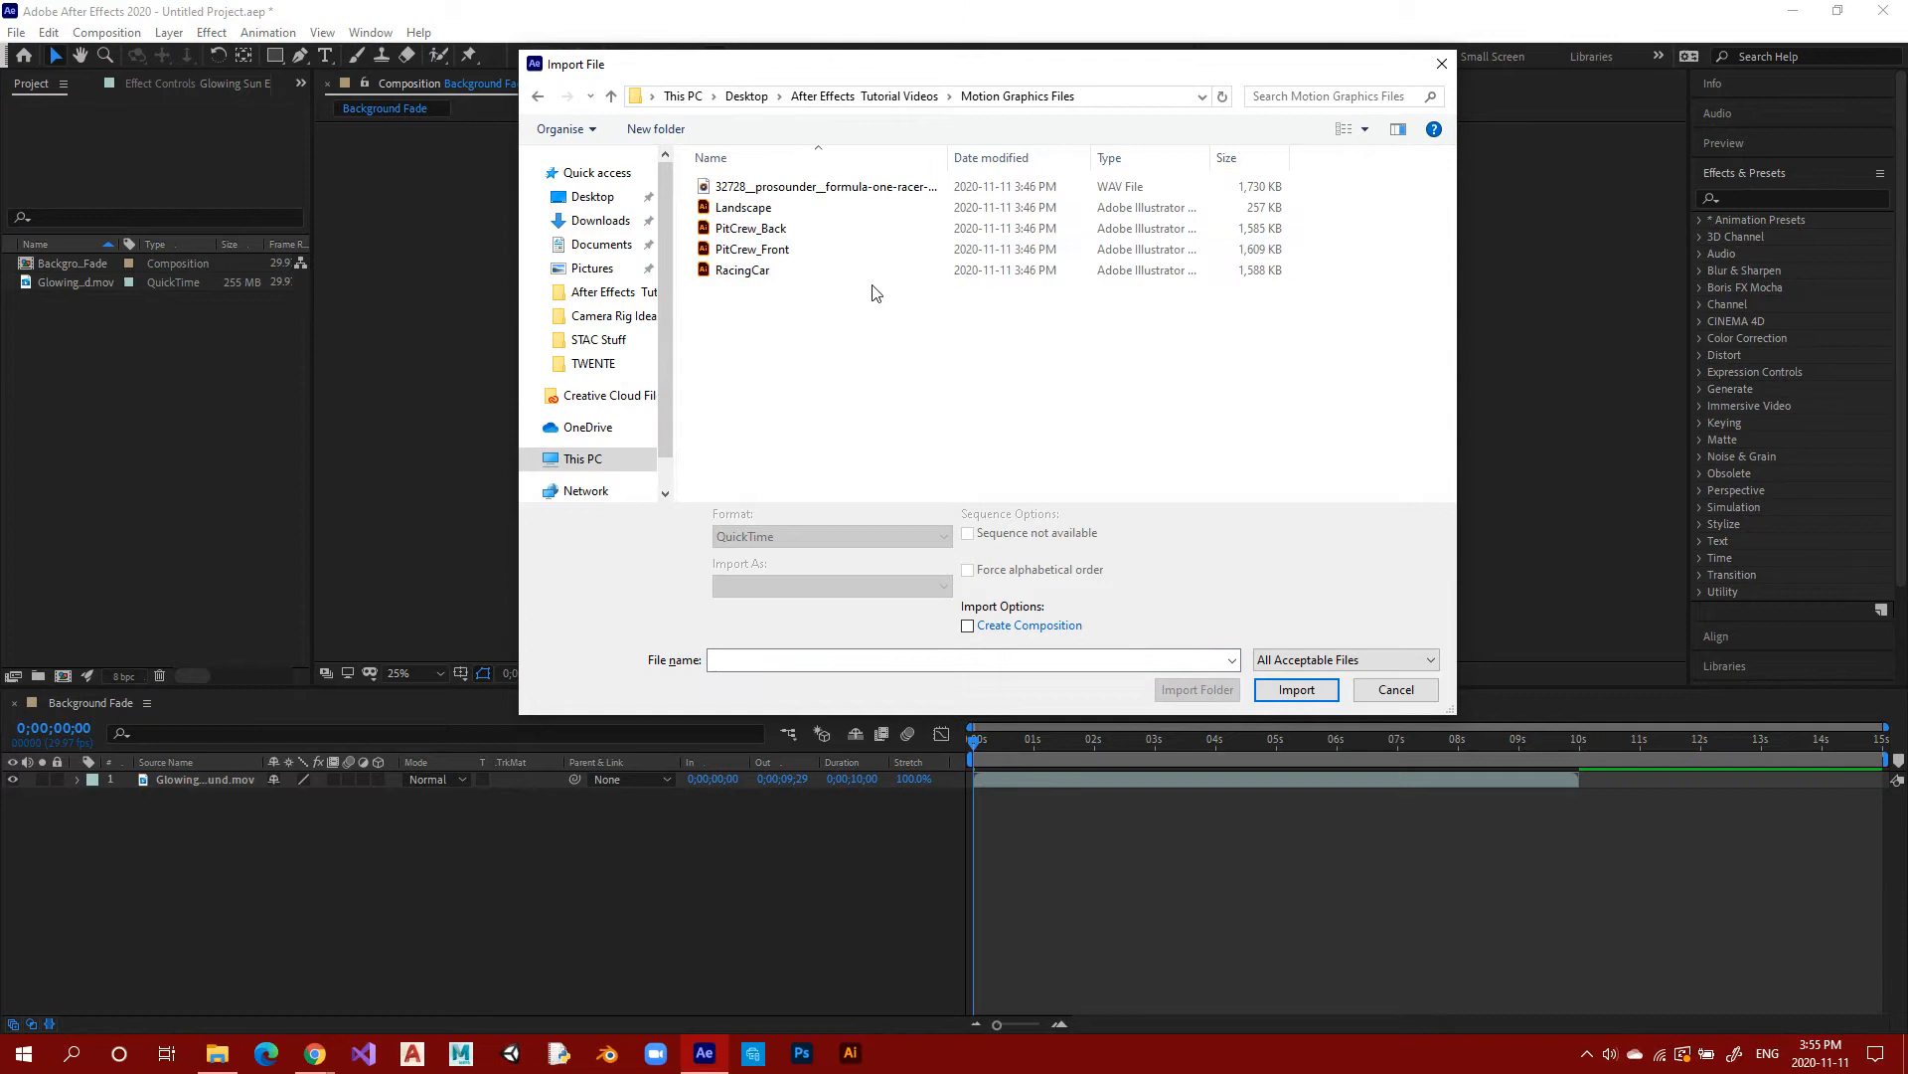
{"action": "left_click", "coordinate": [852, 211]}
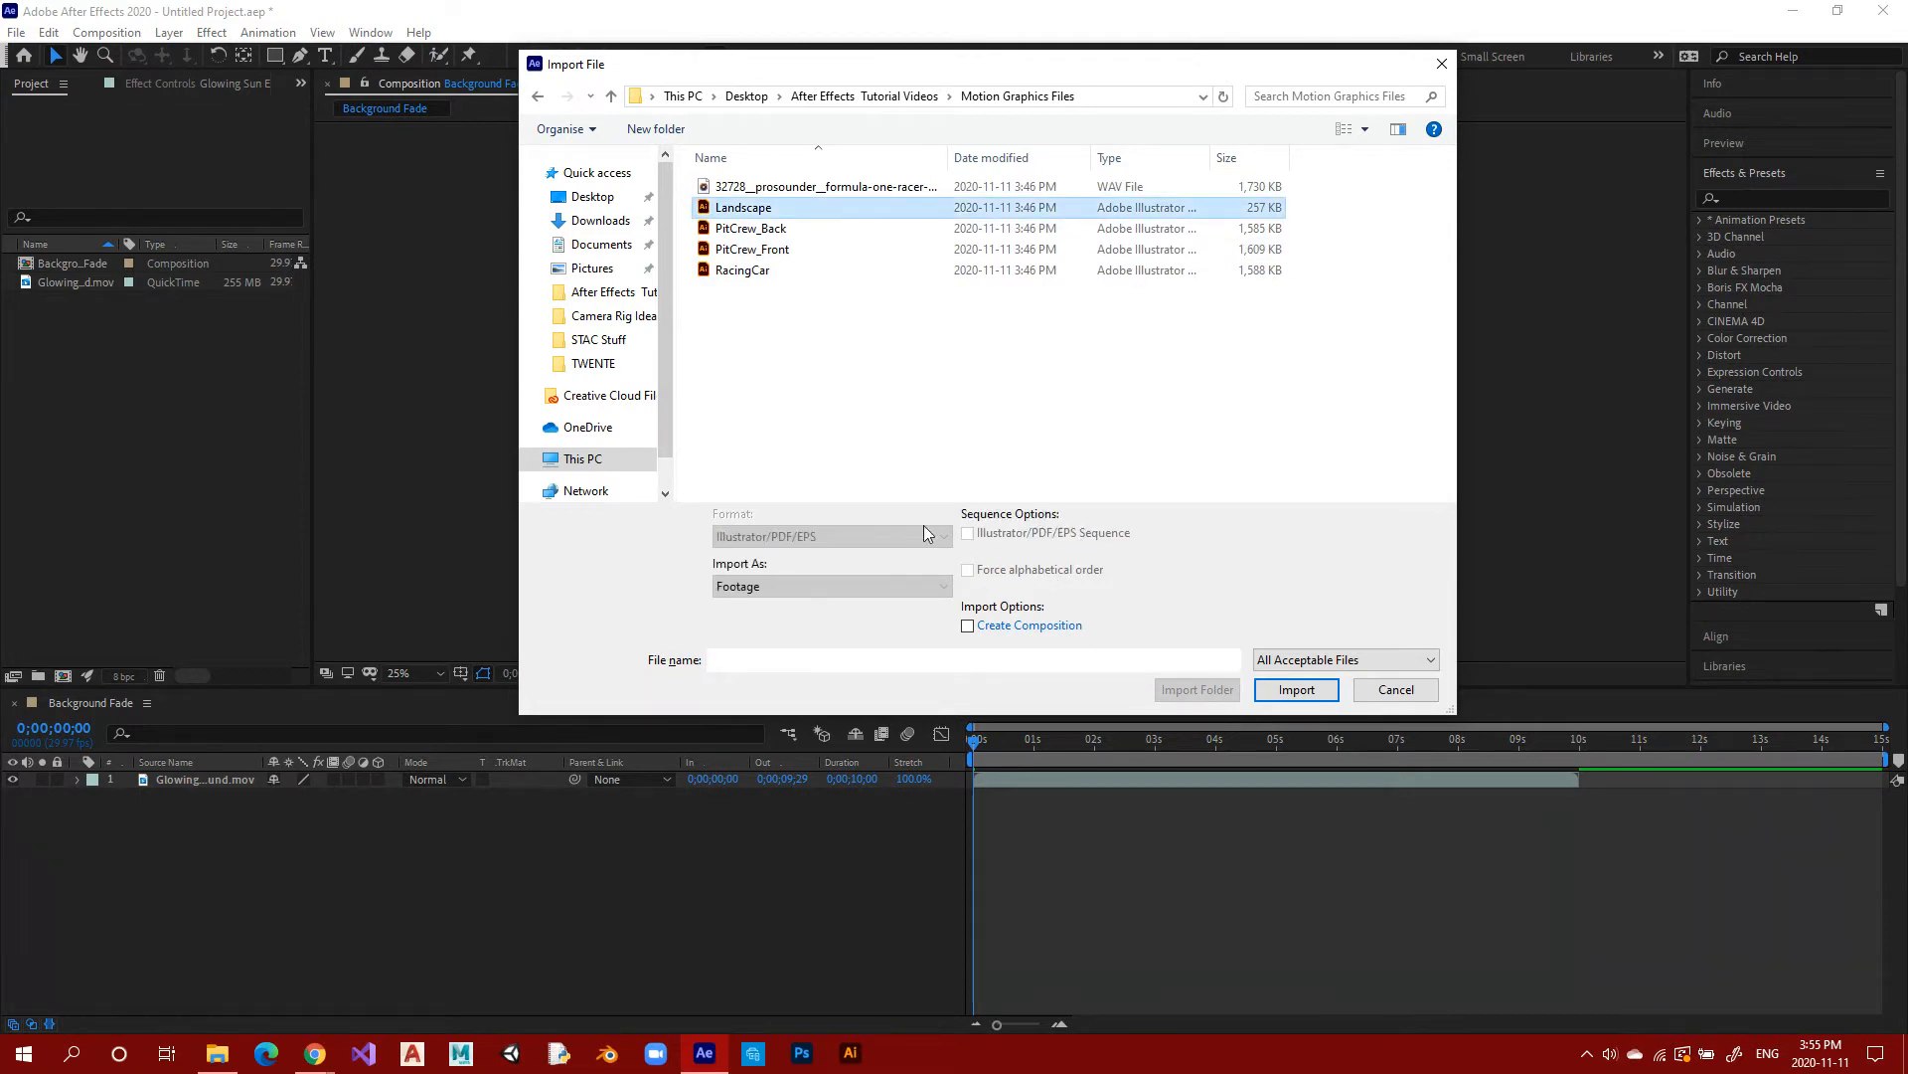
{"action": "key", "text": "Return"}
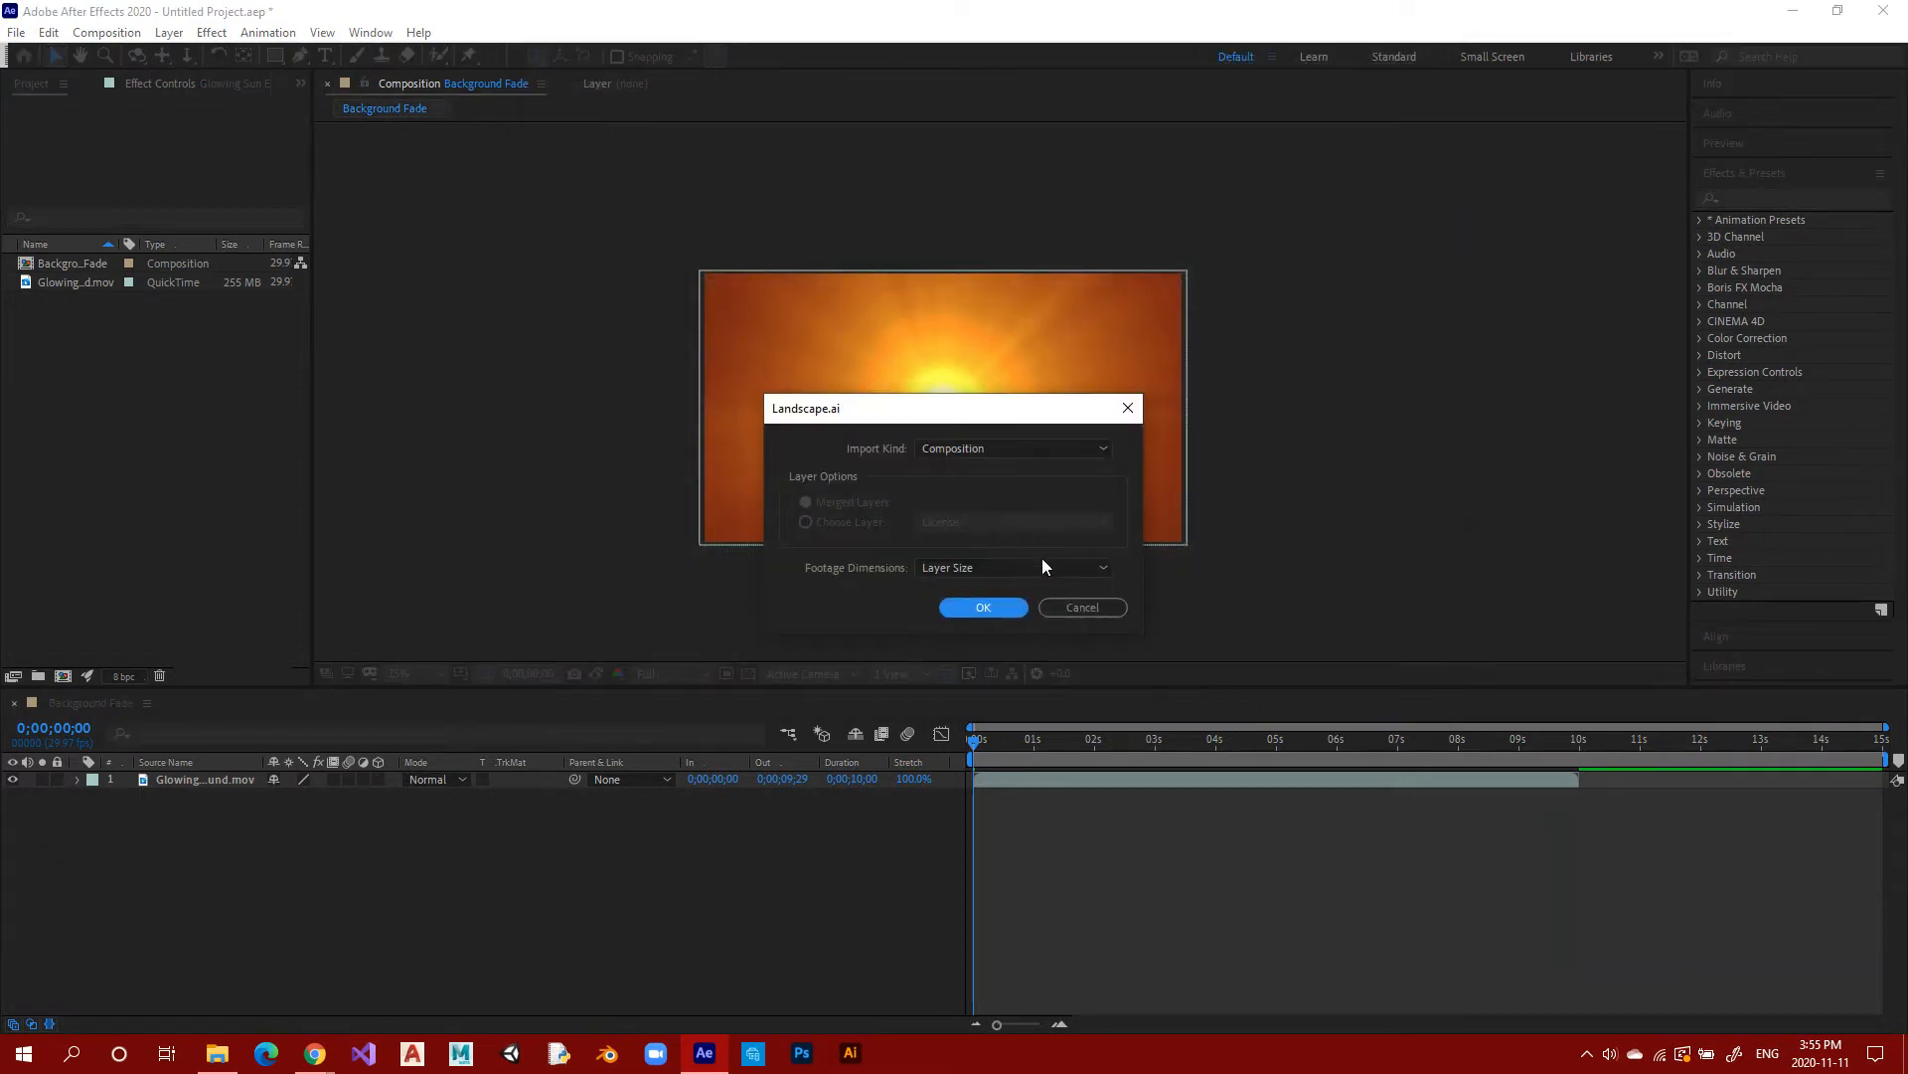
{"action": "left_click", "coordinate": [980, 449]}
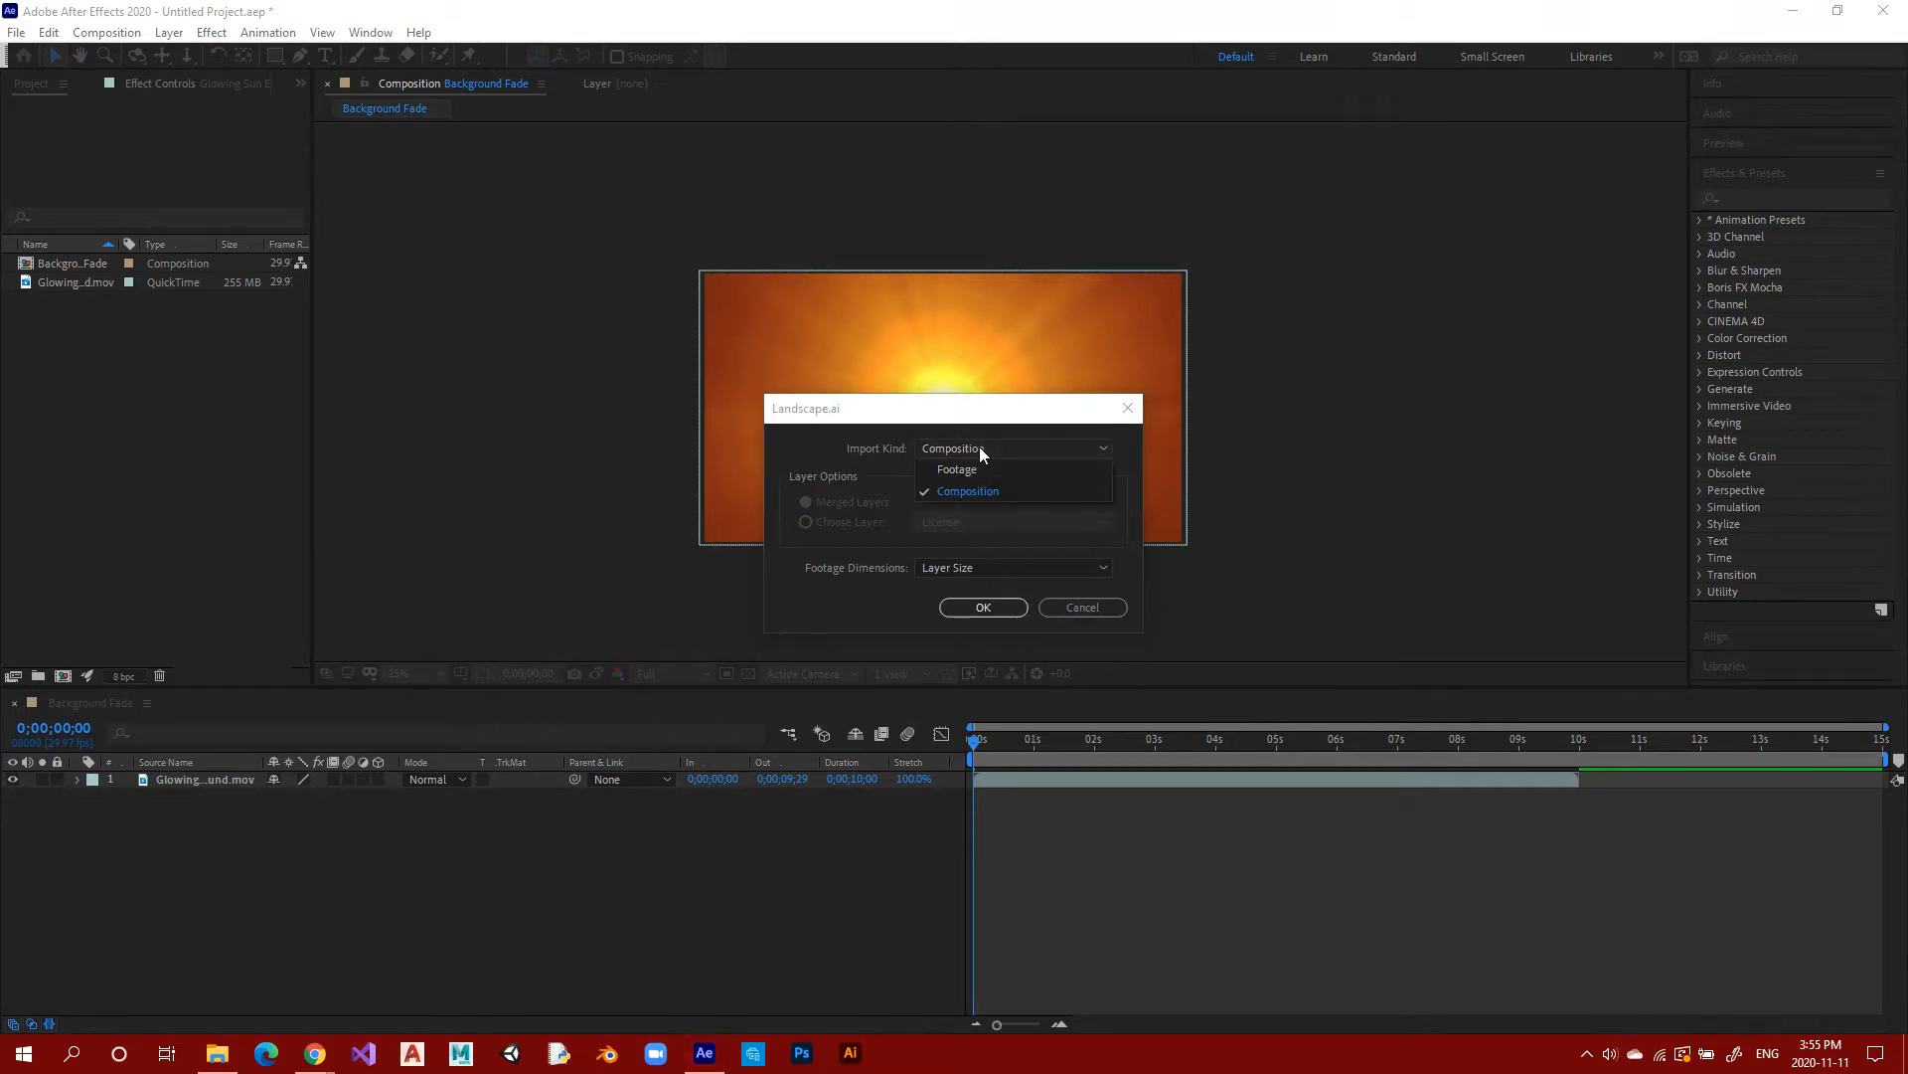
{"action": "left_click", "coordinate": [980, 448]}
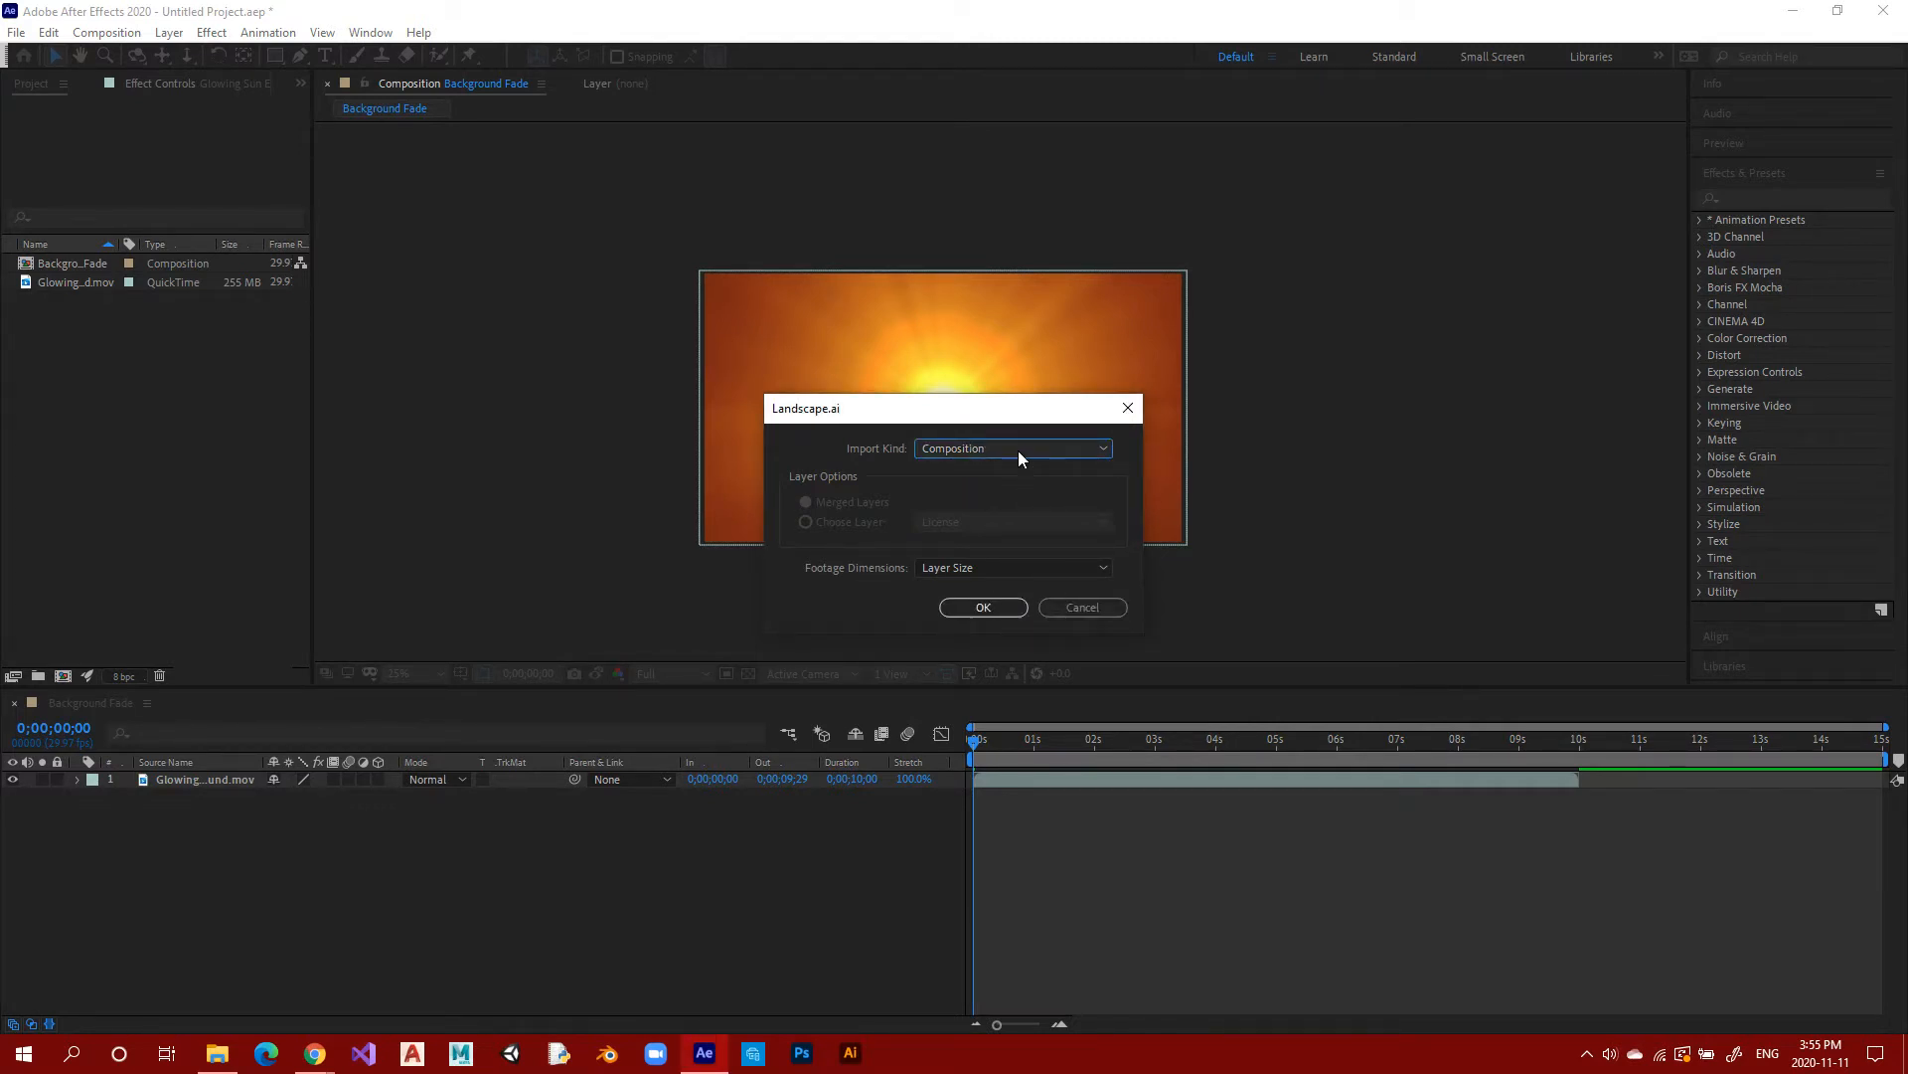
{"action": "left_click", "coordinate": [1038, 572]}
{"action": "left_click", "coordinate": [1044, 589]}
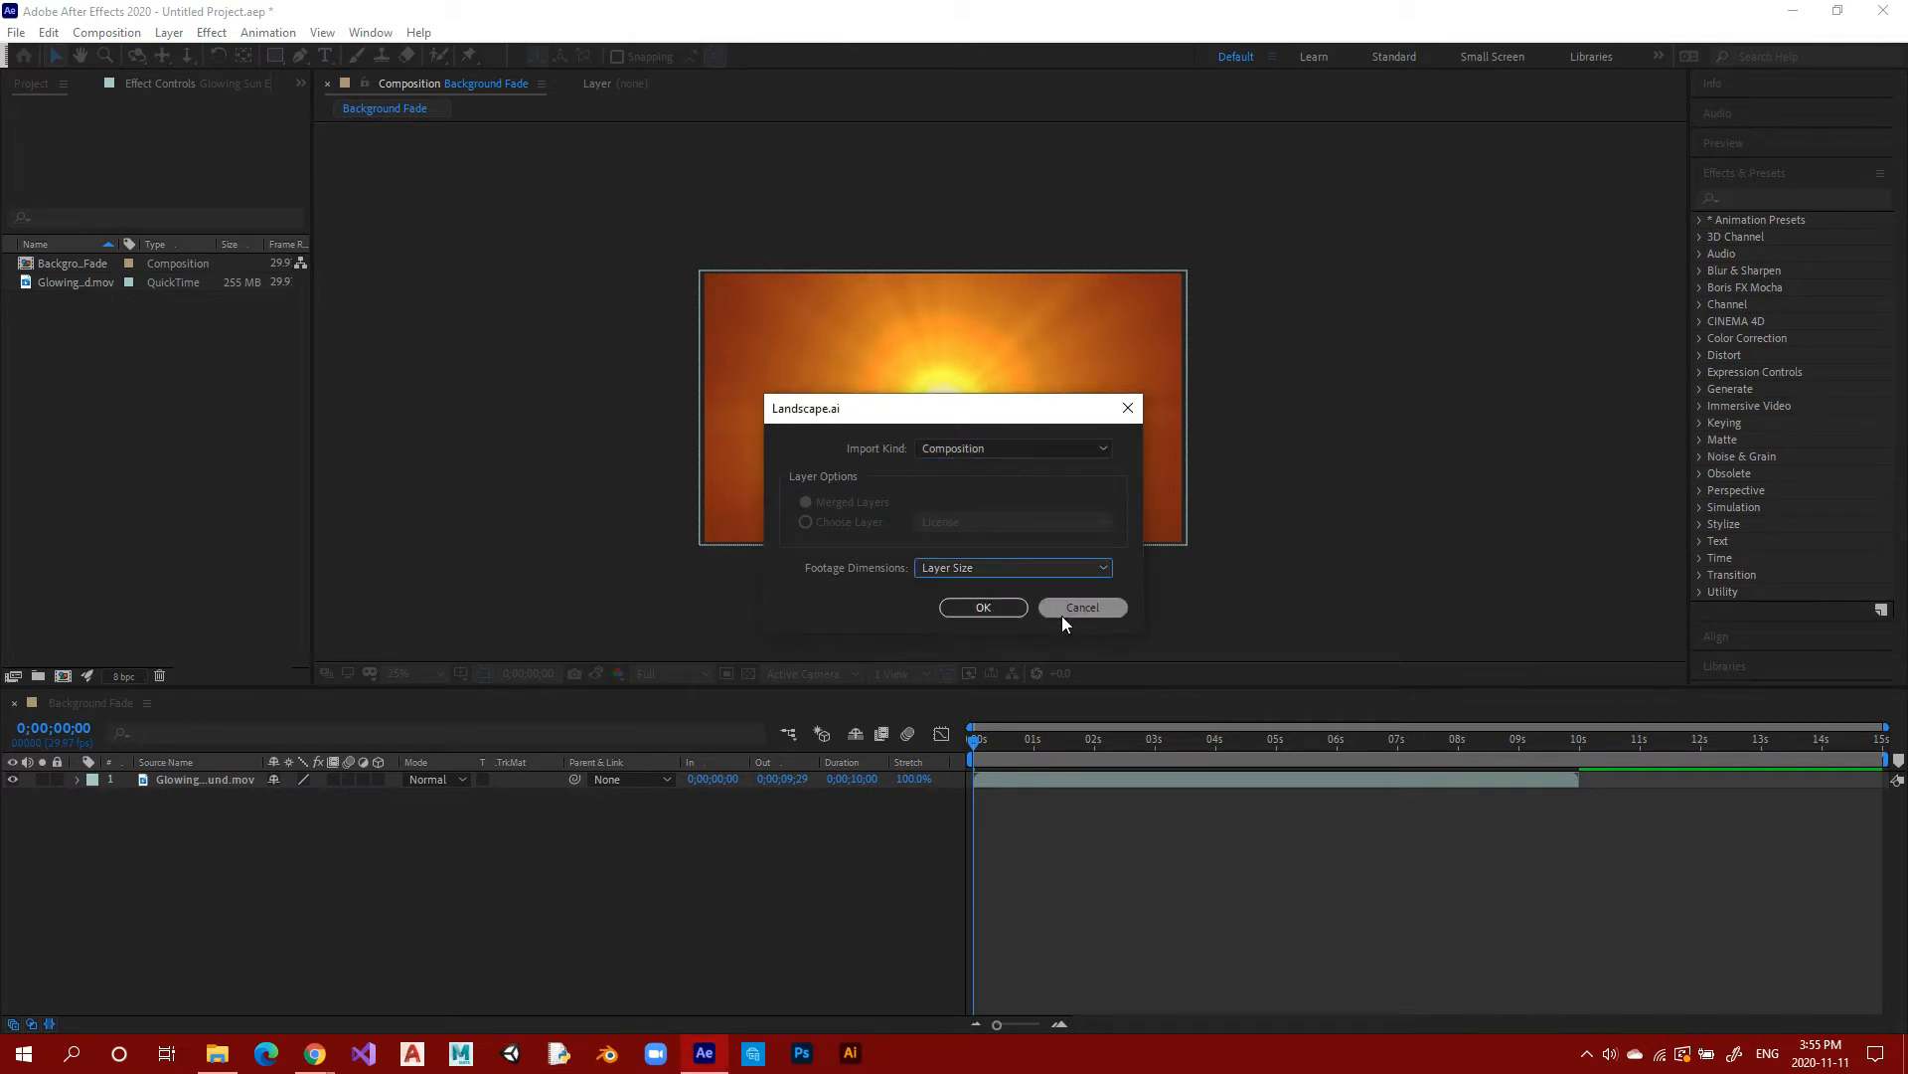
{"action": "left_click", "coordinate": [1061, 610]}
Import the Landscape Illustrator file from the Motion Graphics Files folder as Composition - Retain Layer Sizes.
{"action": "double_click", "coordinate": [201, 340]}
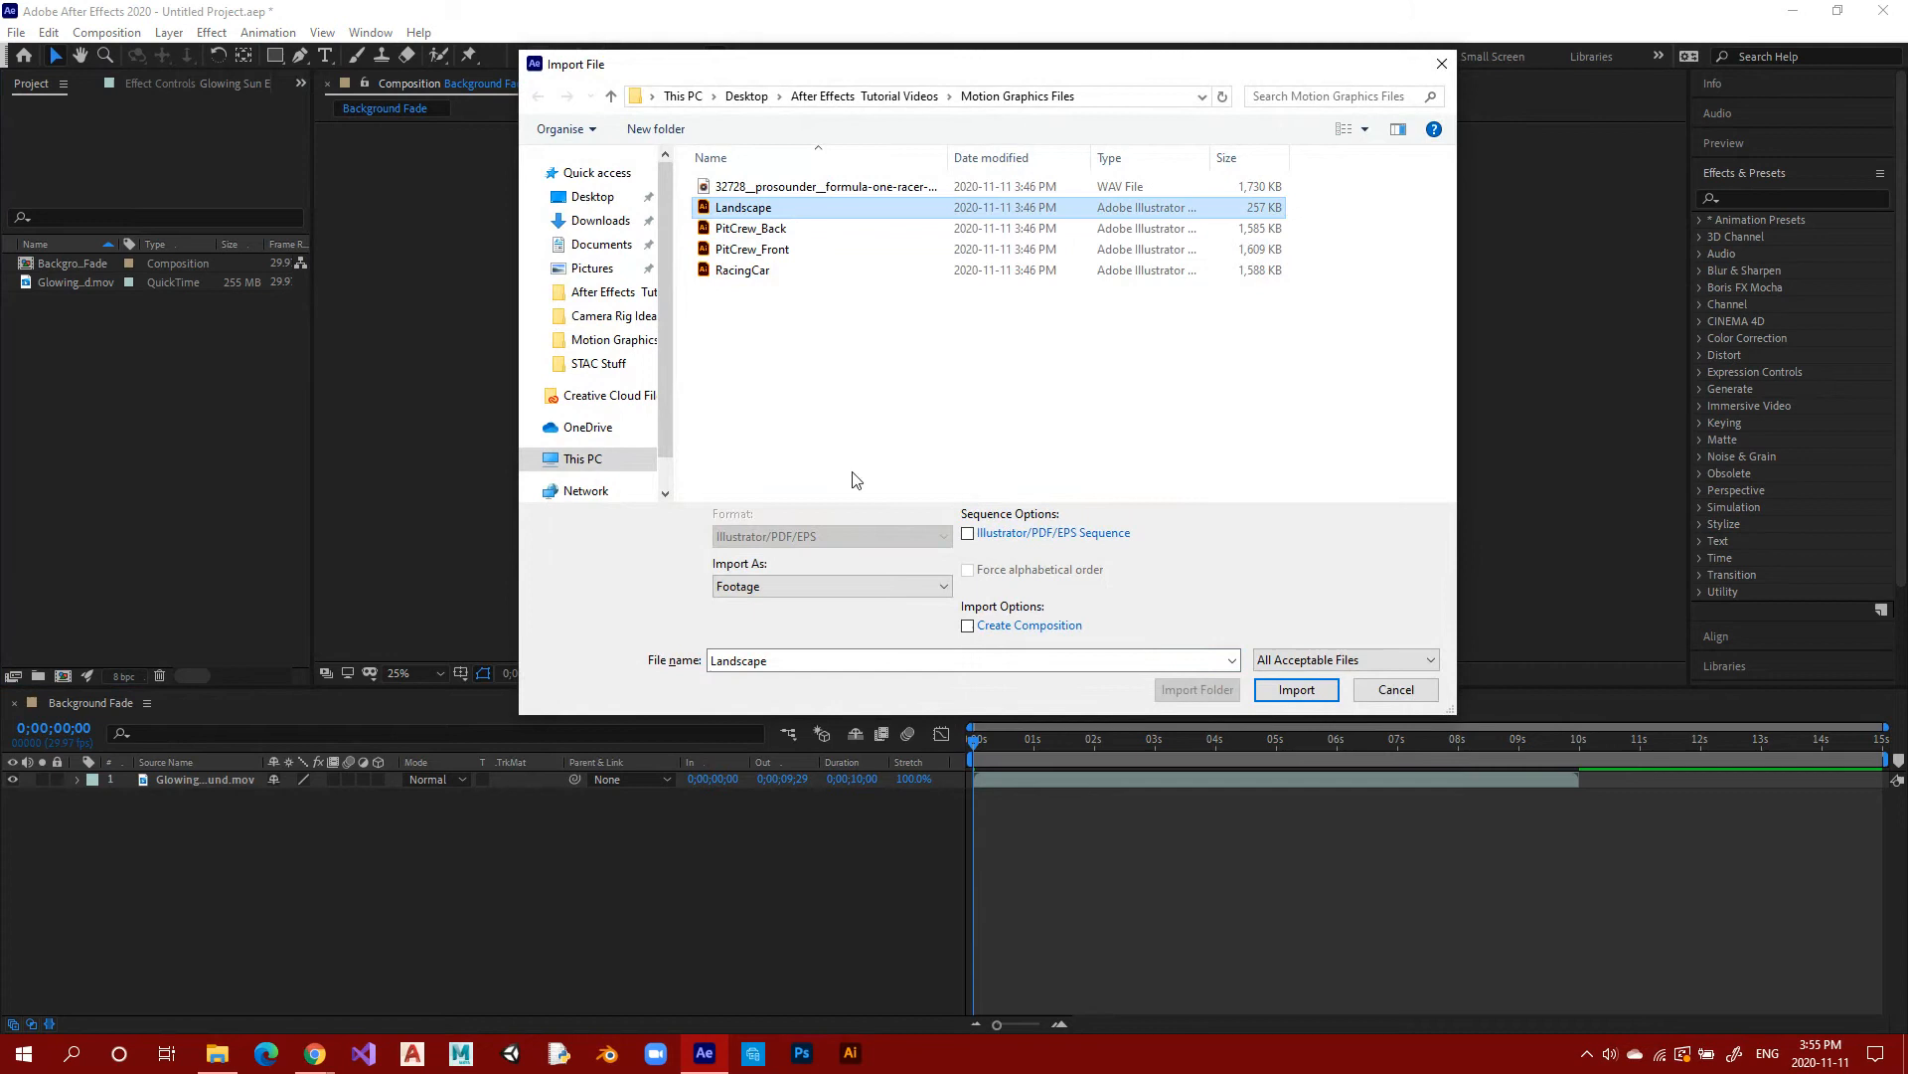
{"action": "left_click", "coordinate": [881, 588]}
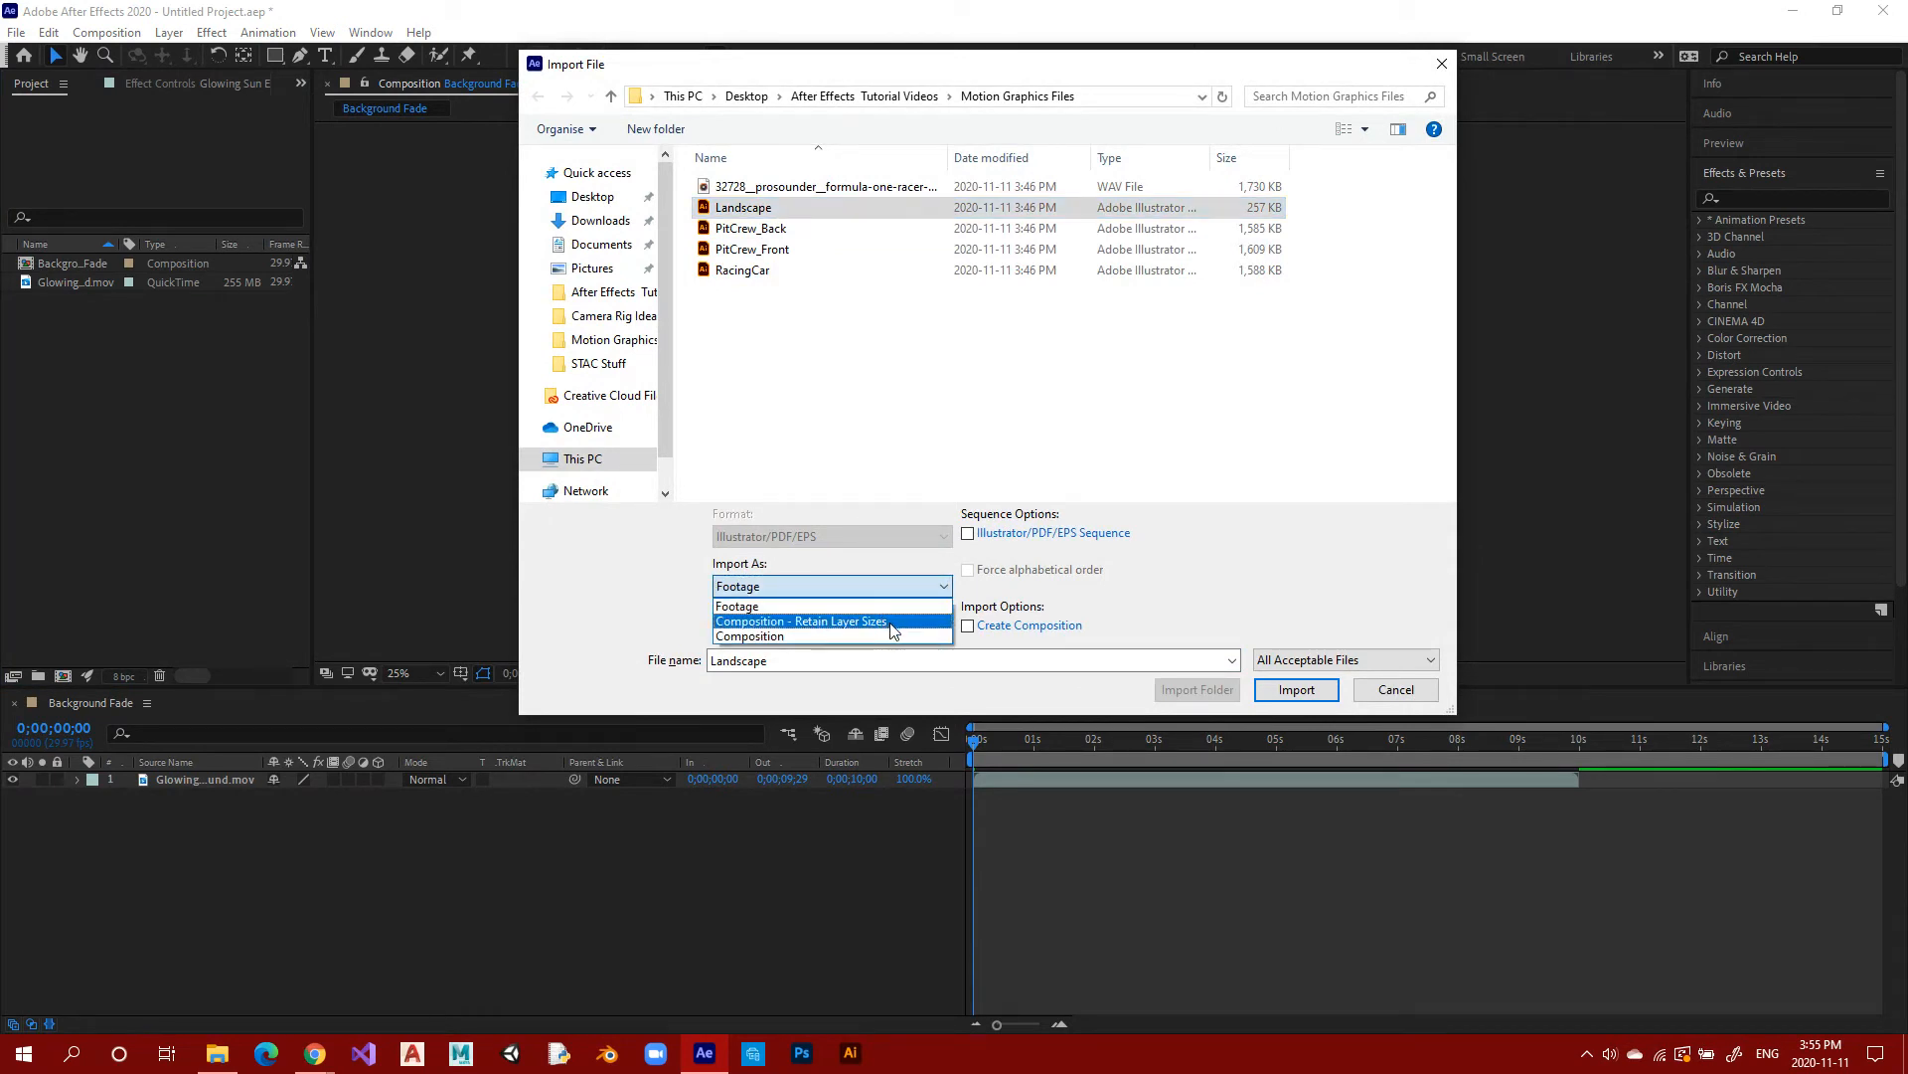
{"action": "left_click", "coordinate": [892, 623]}
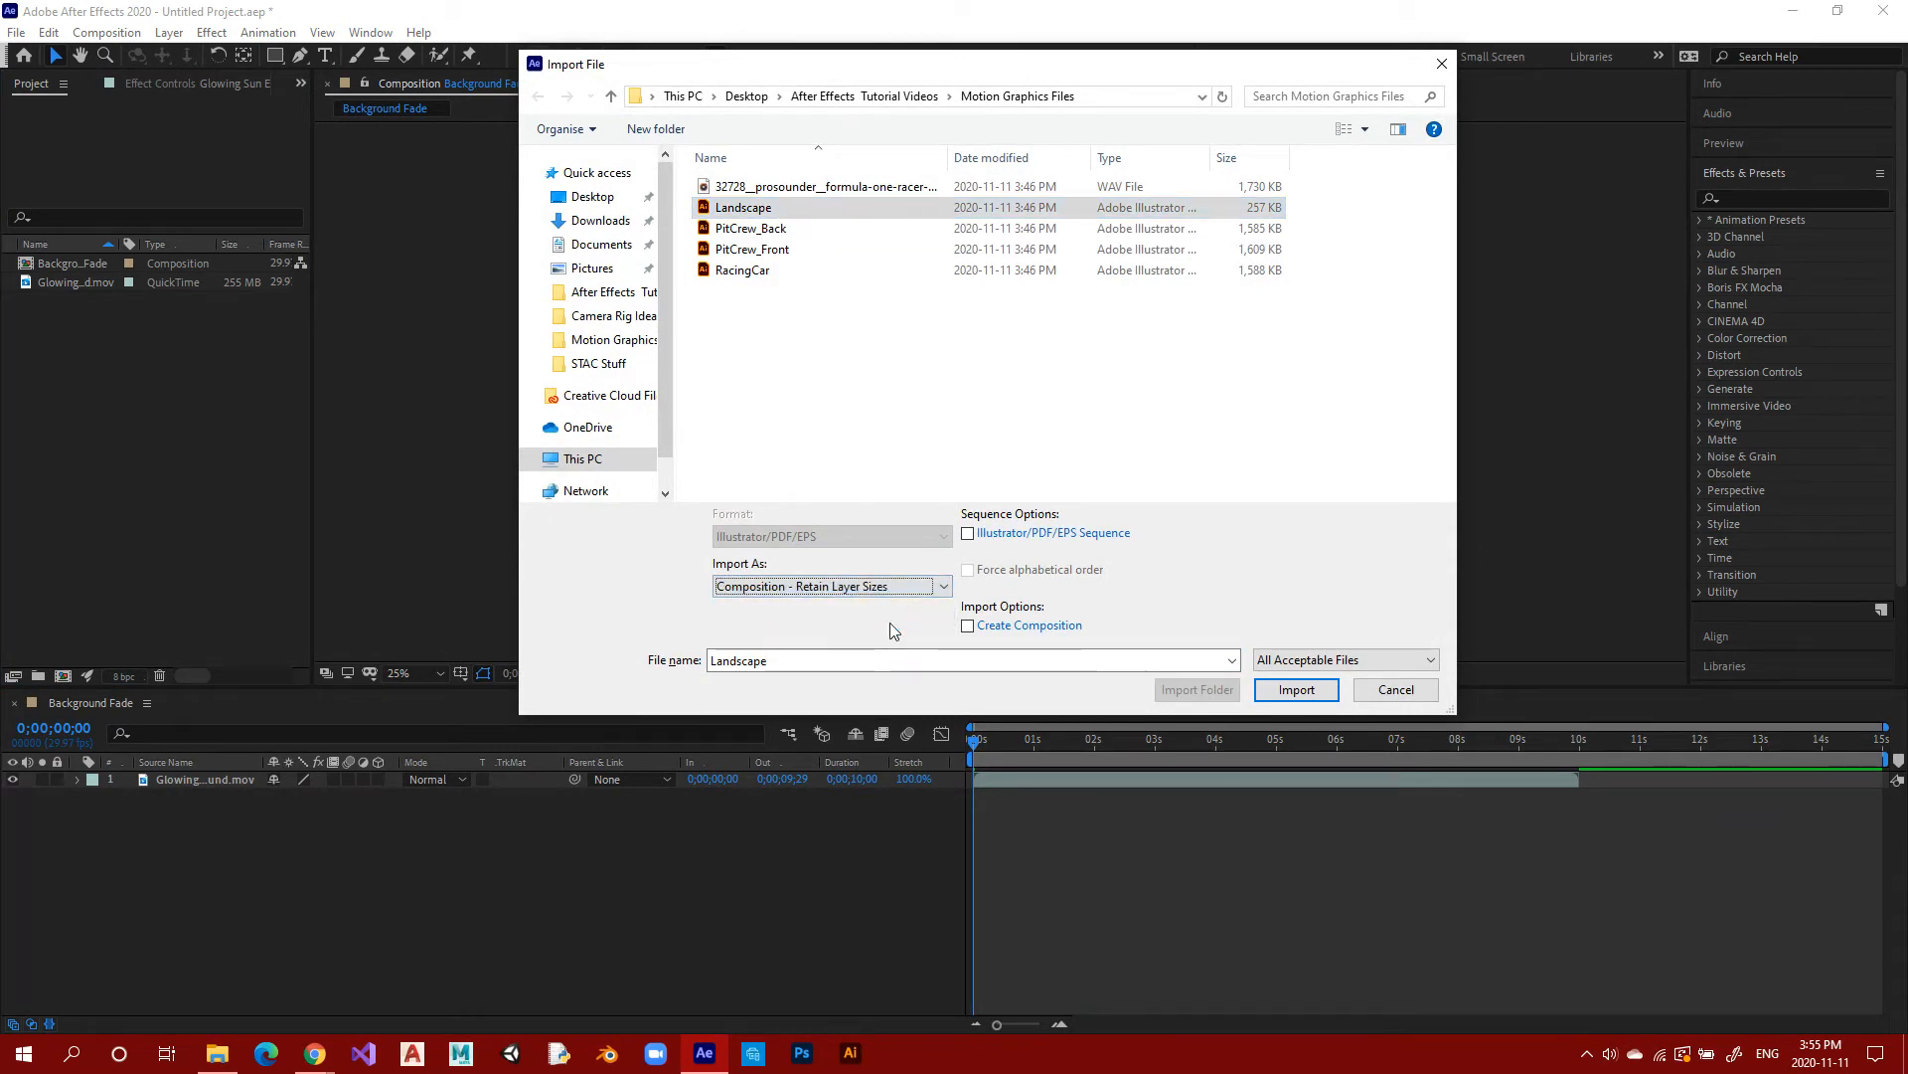
{"action": "left_click", "coordinate": [1267, 690]}
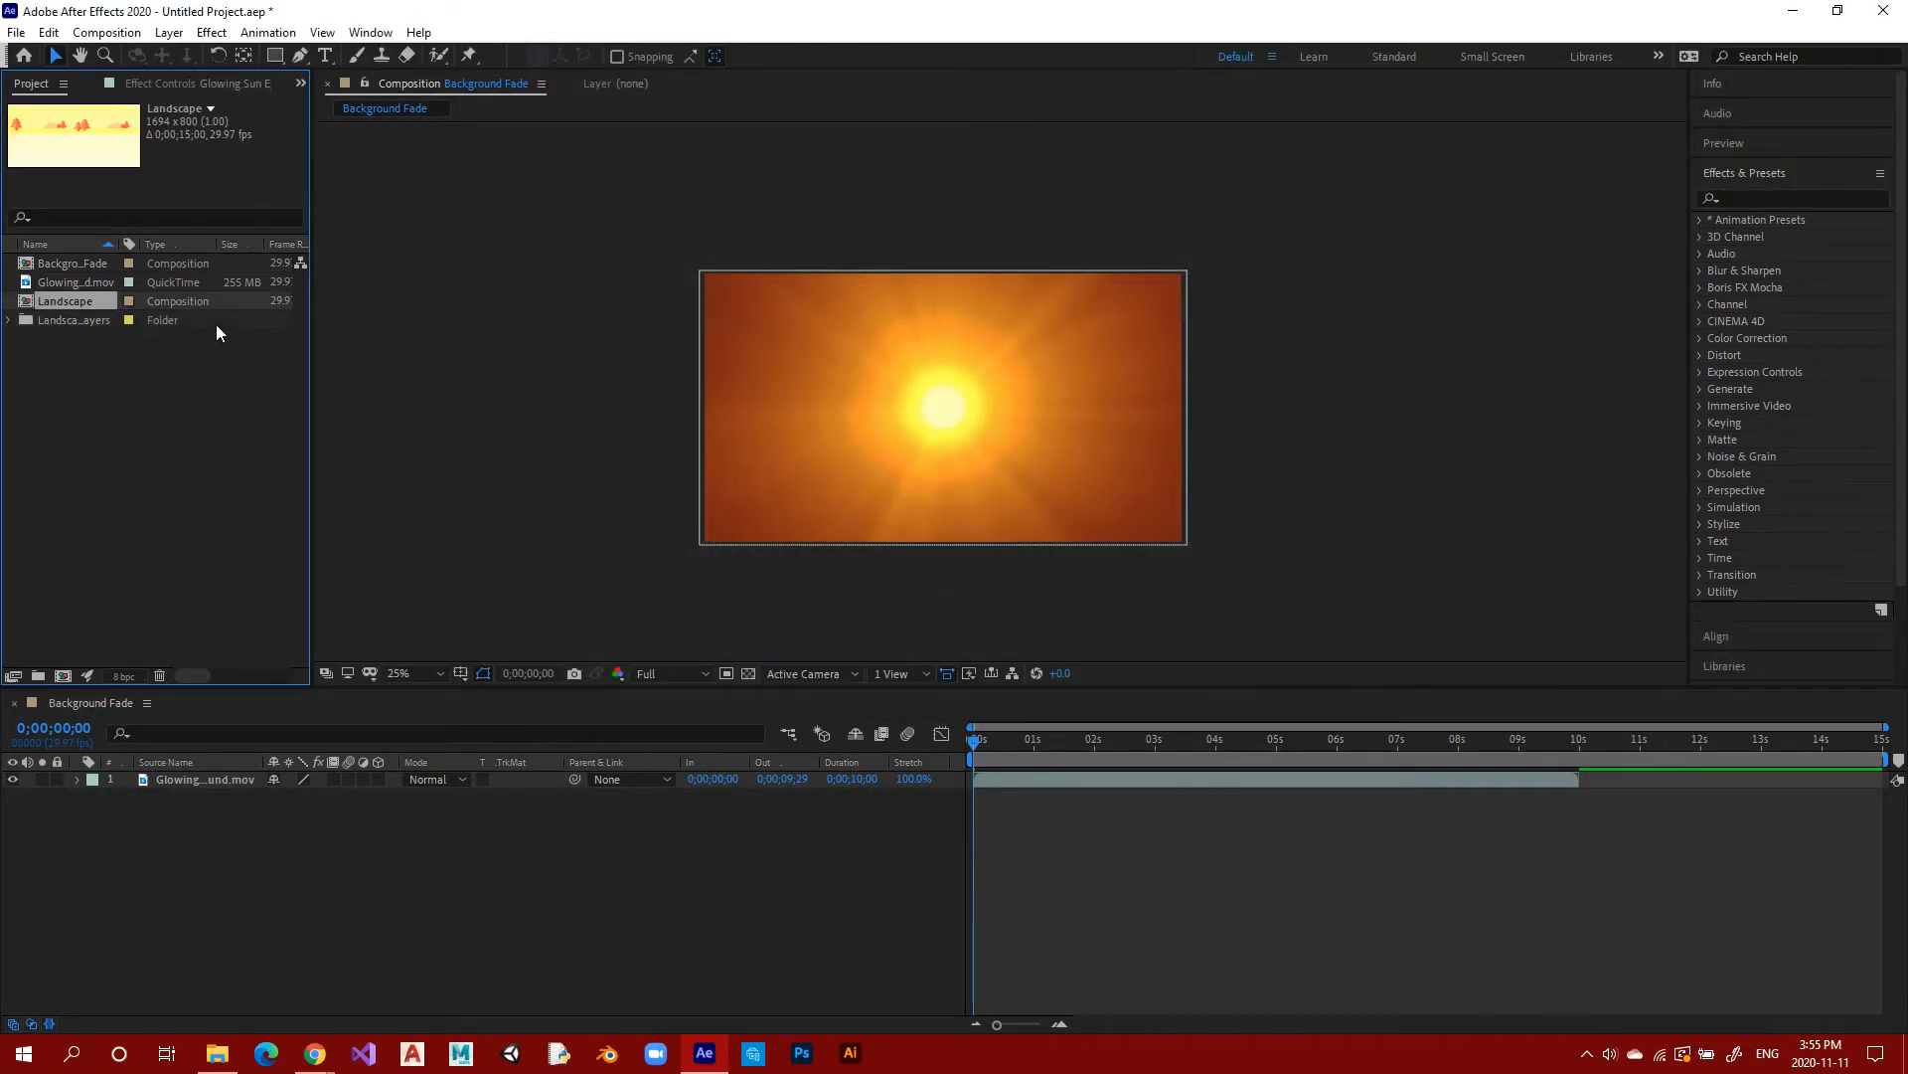
Add the Landscape composition to the Background Fade timeline beneath the sun clip layer.
{"action": "left_click", "coordinate": [78, 319]}
{"action": "left_click", "coordinate": [9, 320]}
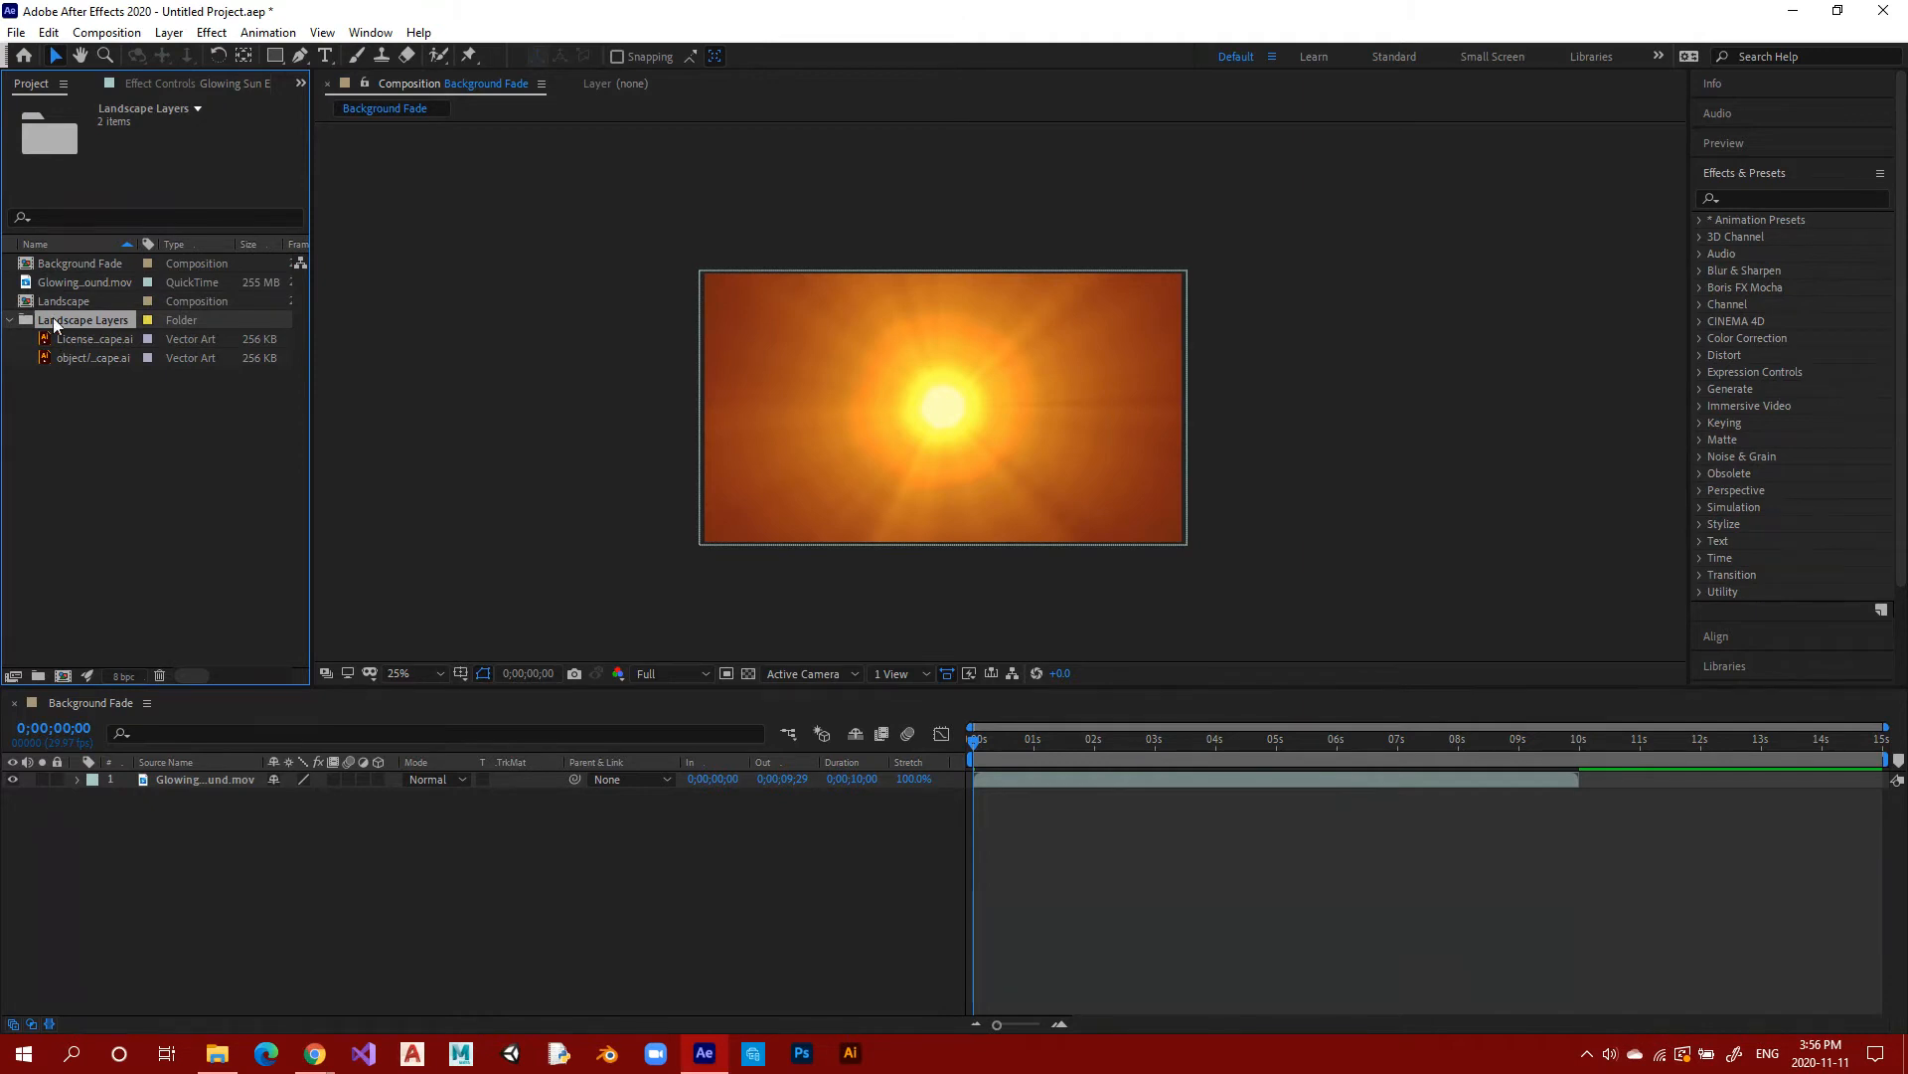
{"action": "left_click", "coordinate": [9, 320]}
{"action": "left_click", "coordinate": [74, 408]}
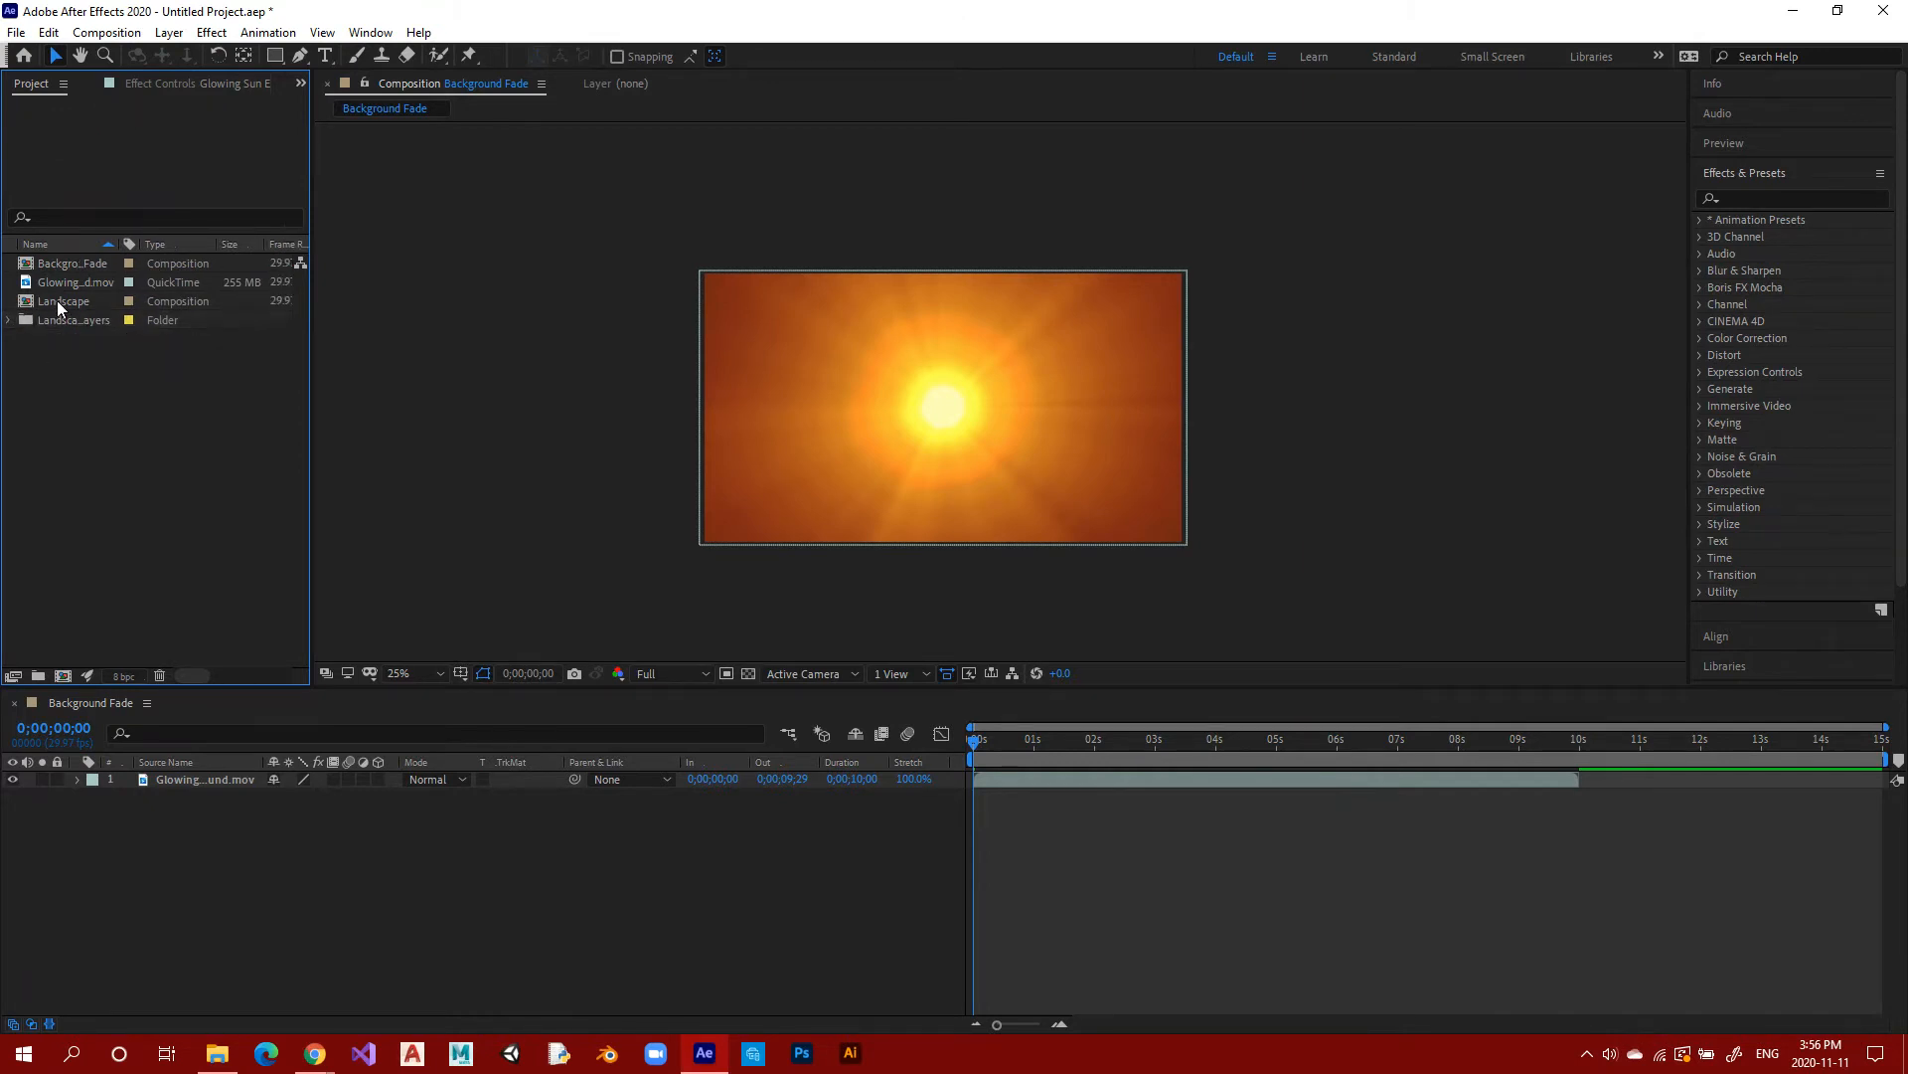
{"action": "left_click_drag", "start_coordinate": [56, 300], "coordinate": [312, 803]}
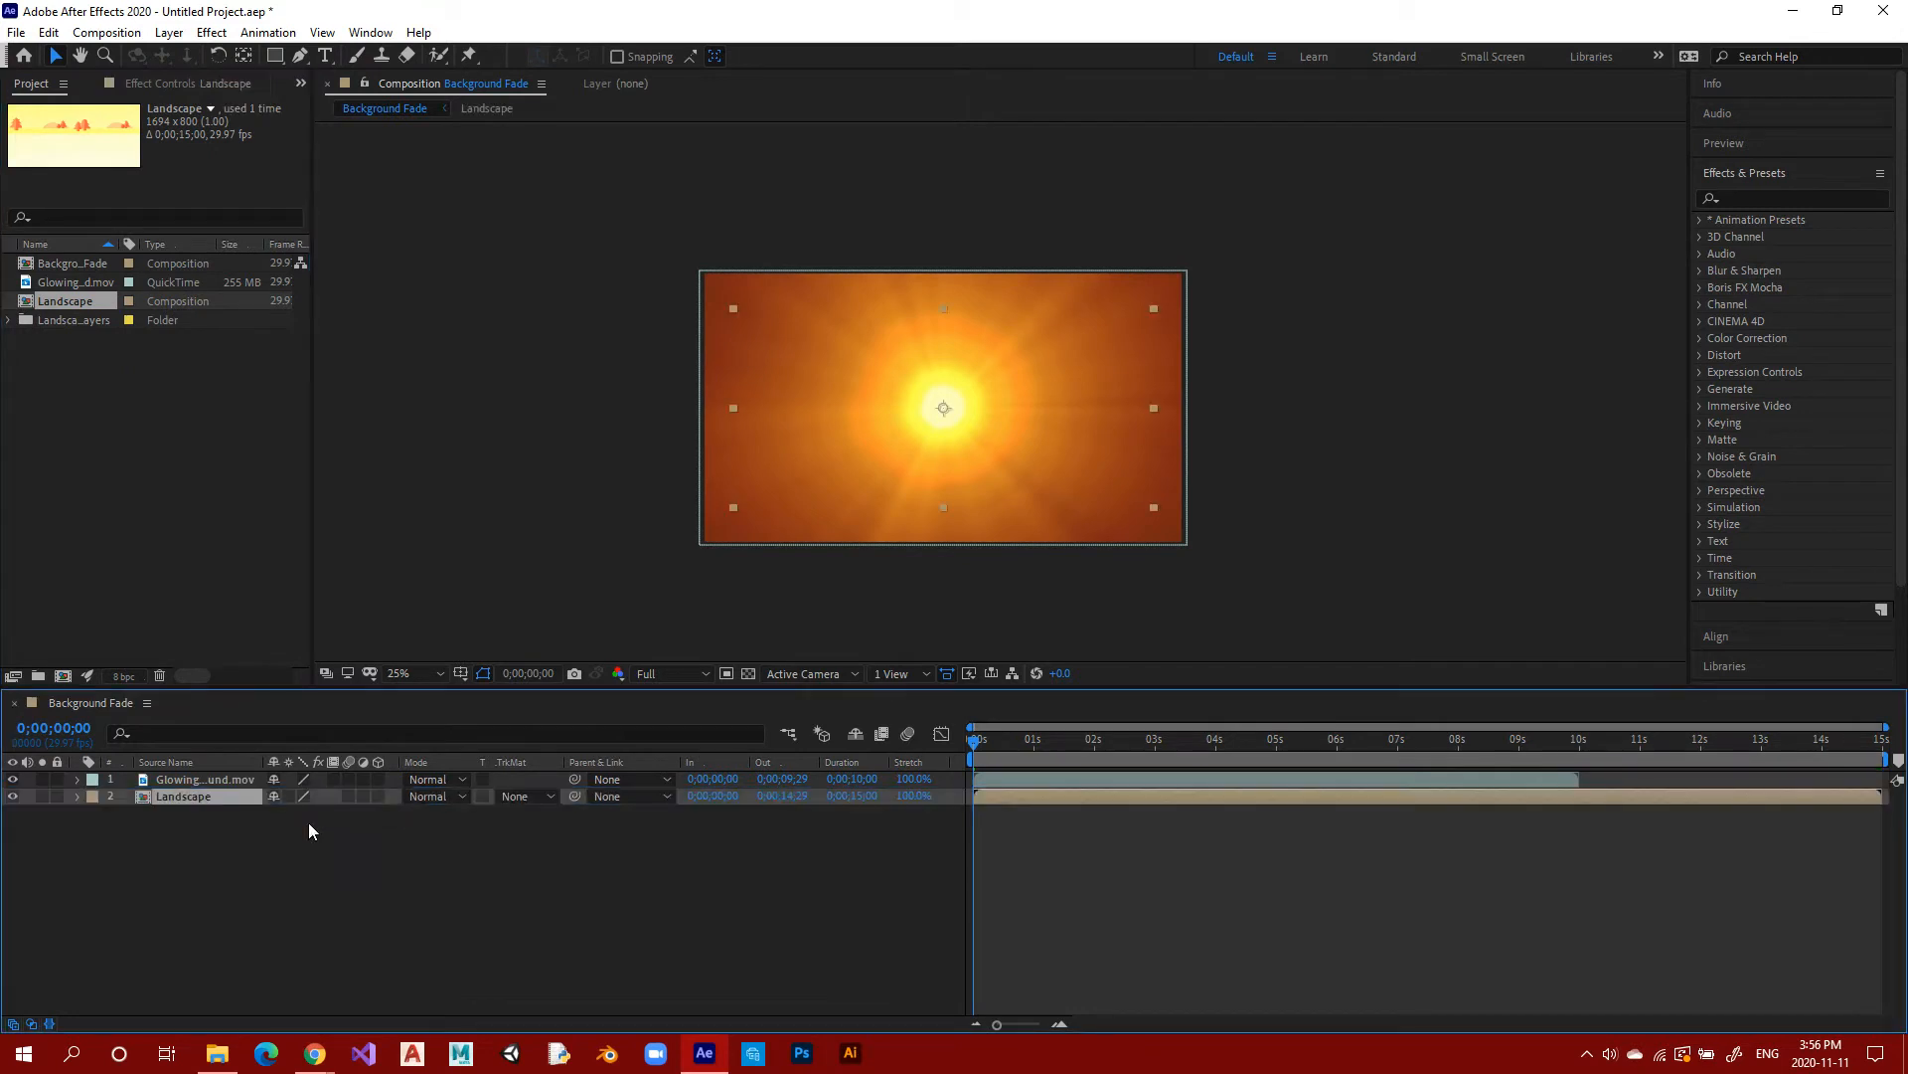
{"action": "left_click", "coordinate": [1332, 287]}
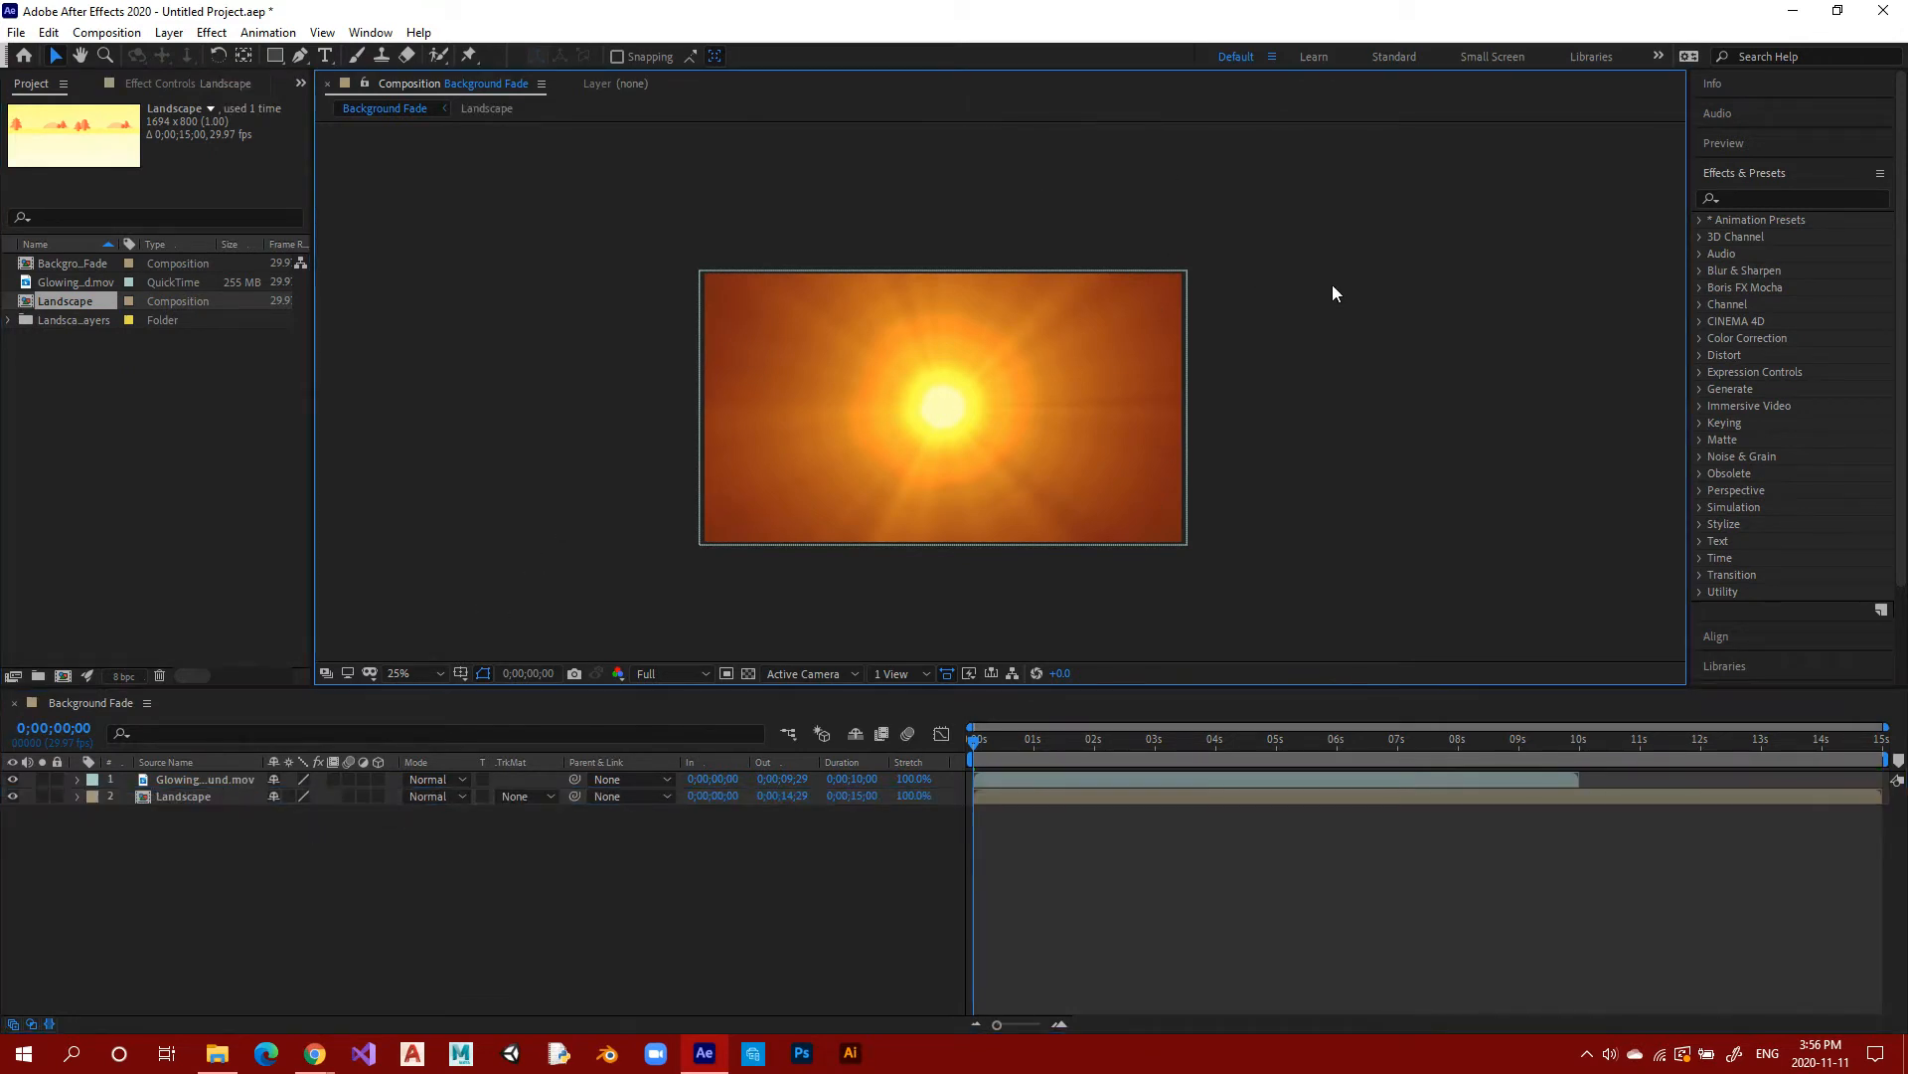
Hide the sun clip layer and scale the Landscape layer up proportionally until it extends well beyond the composition frame on all sides.
{"action": "left_click", "coordinate": [159, 779]}
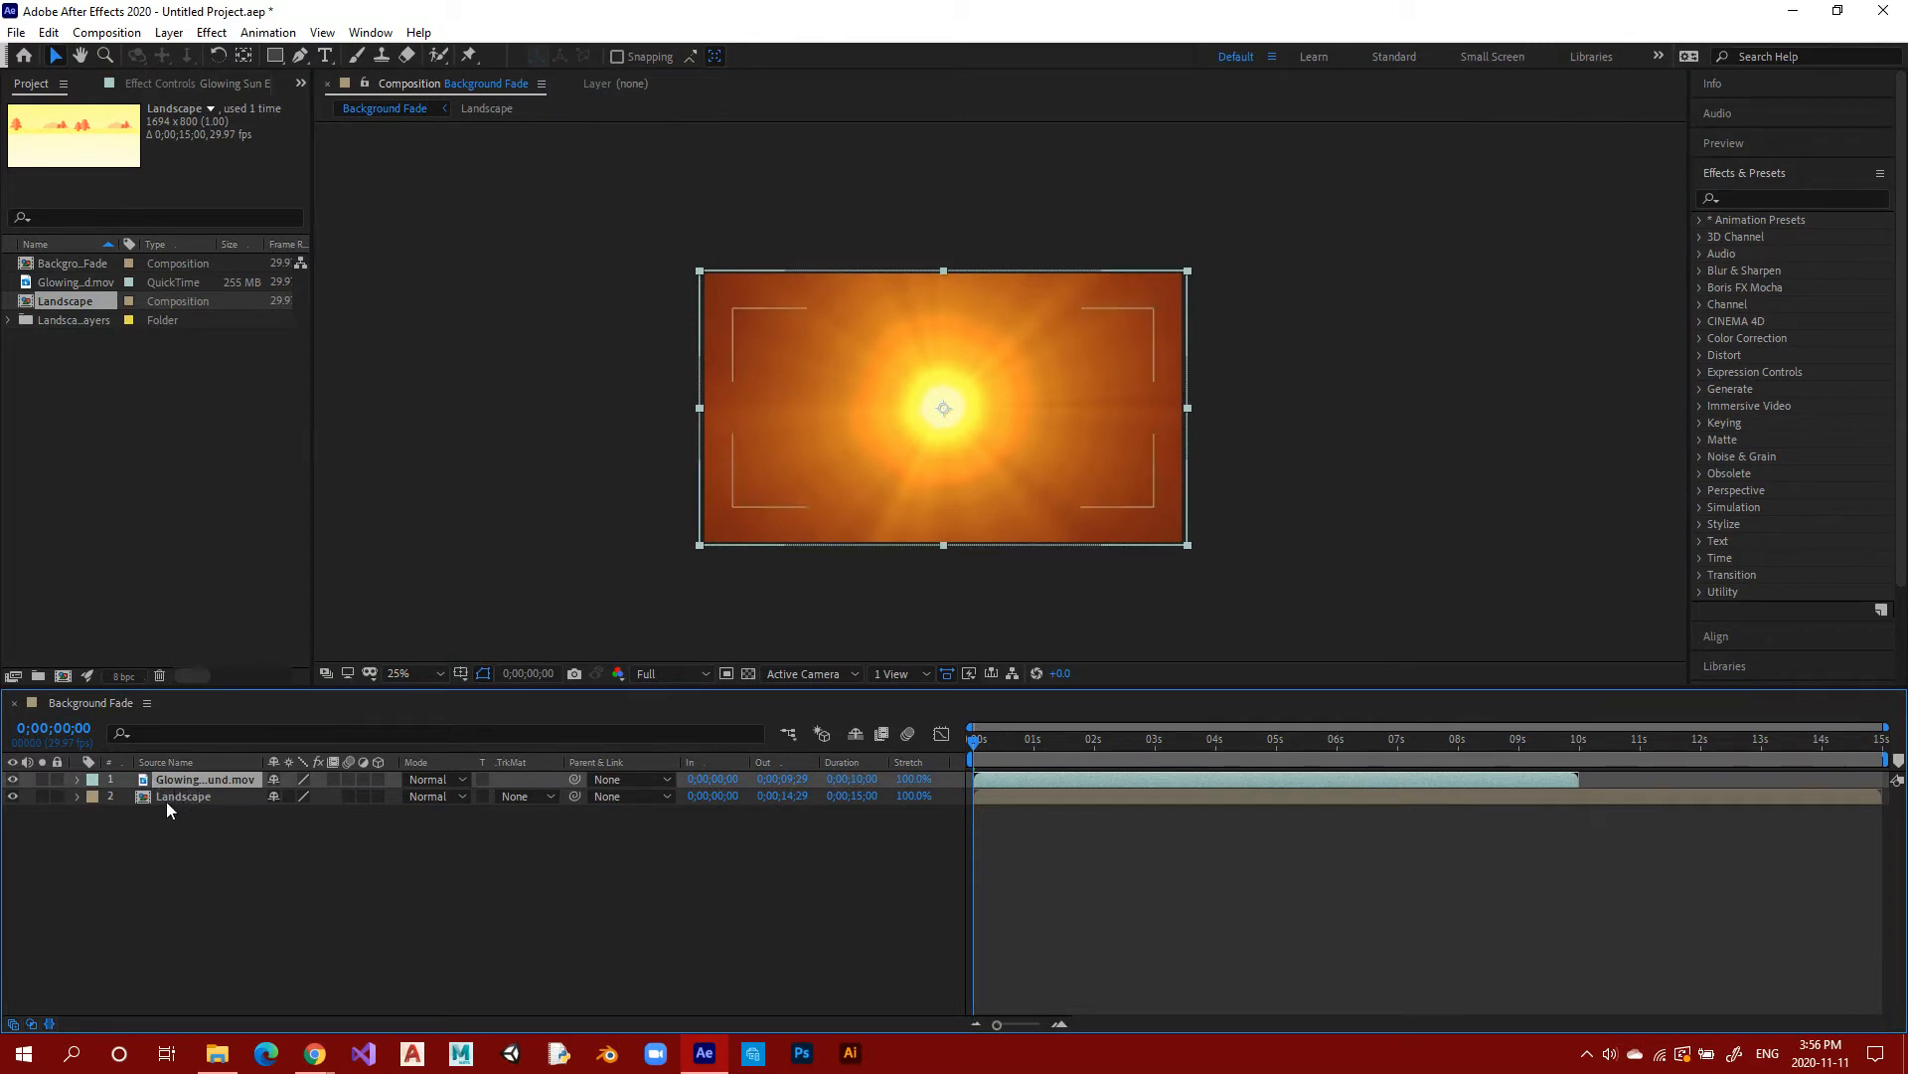
{"action": "left_click", "coordinate": [12, 779]}
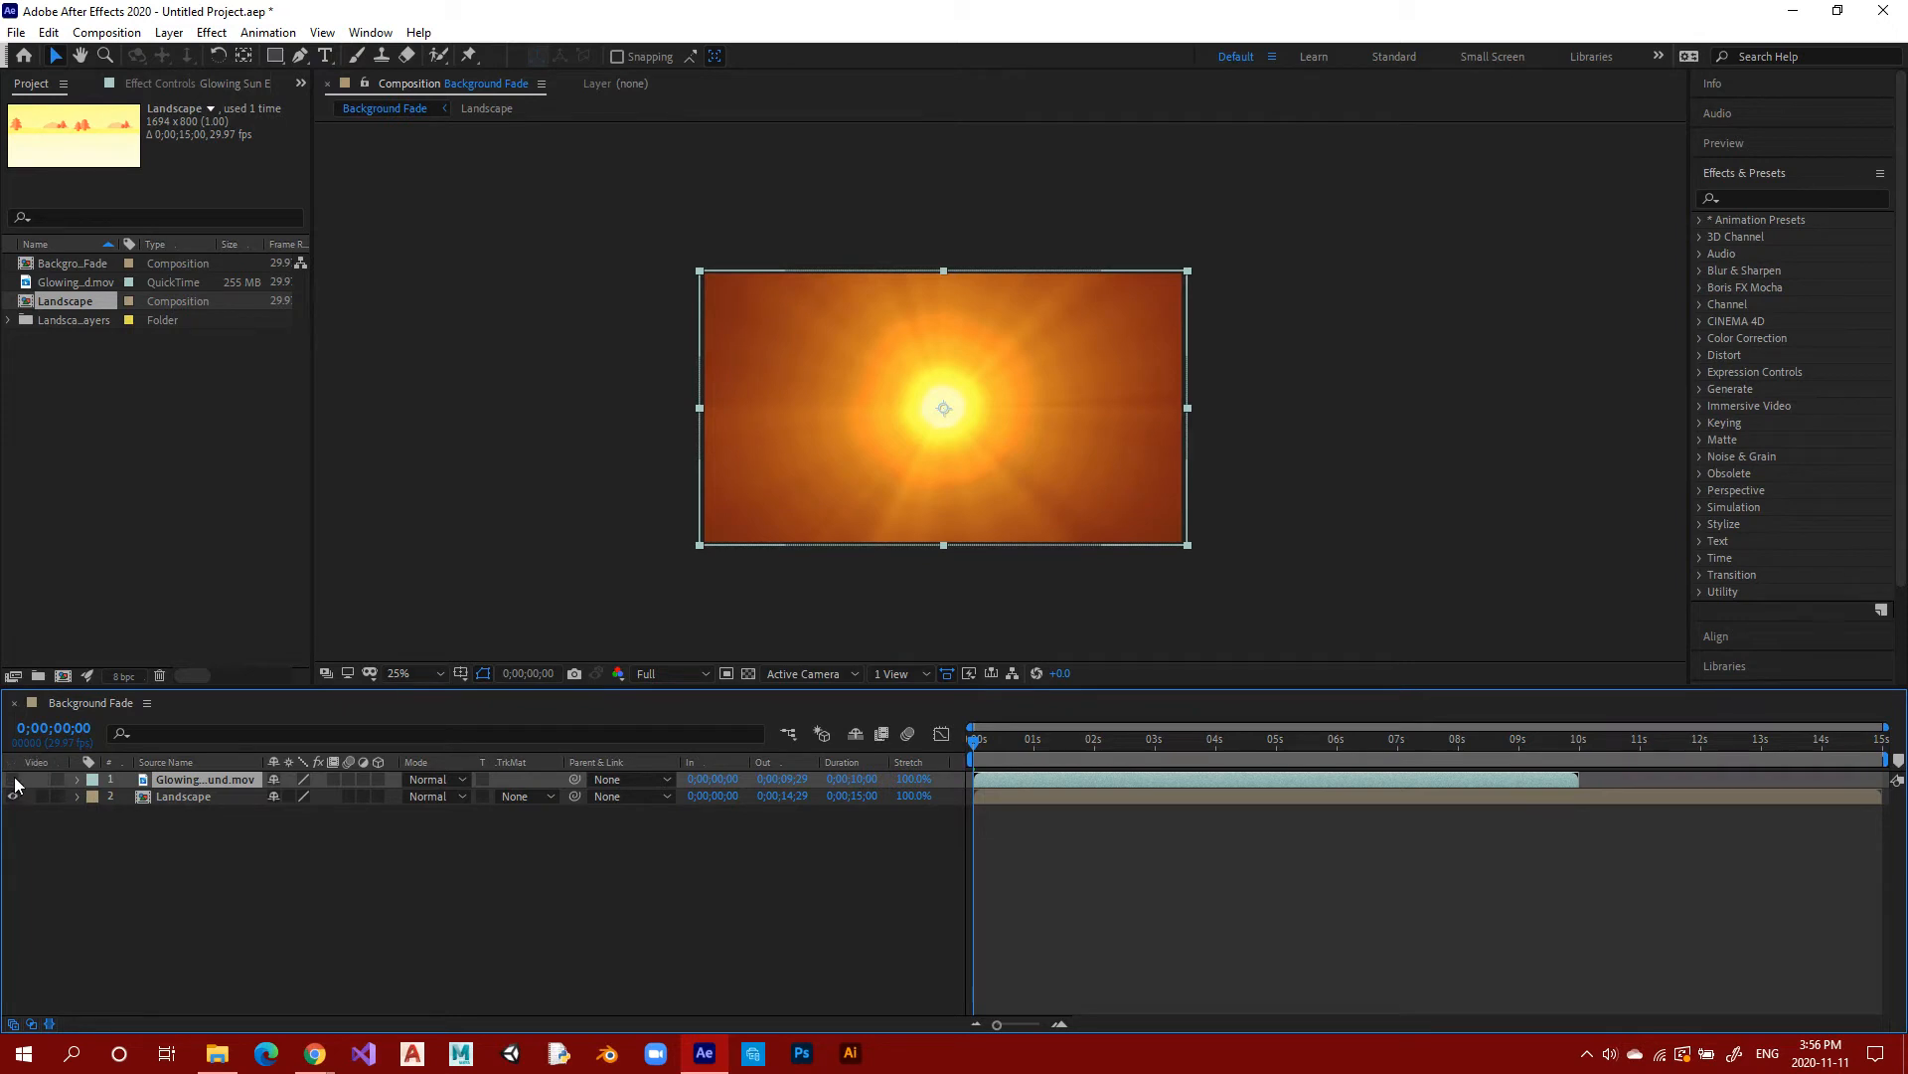
{"action": "left_click", "coordinate": [939, 356]}
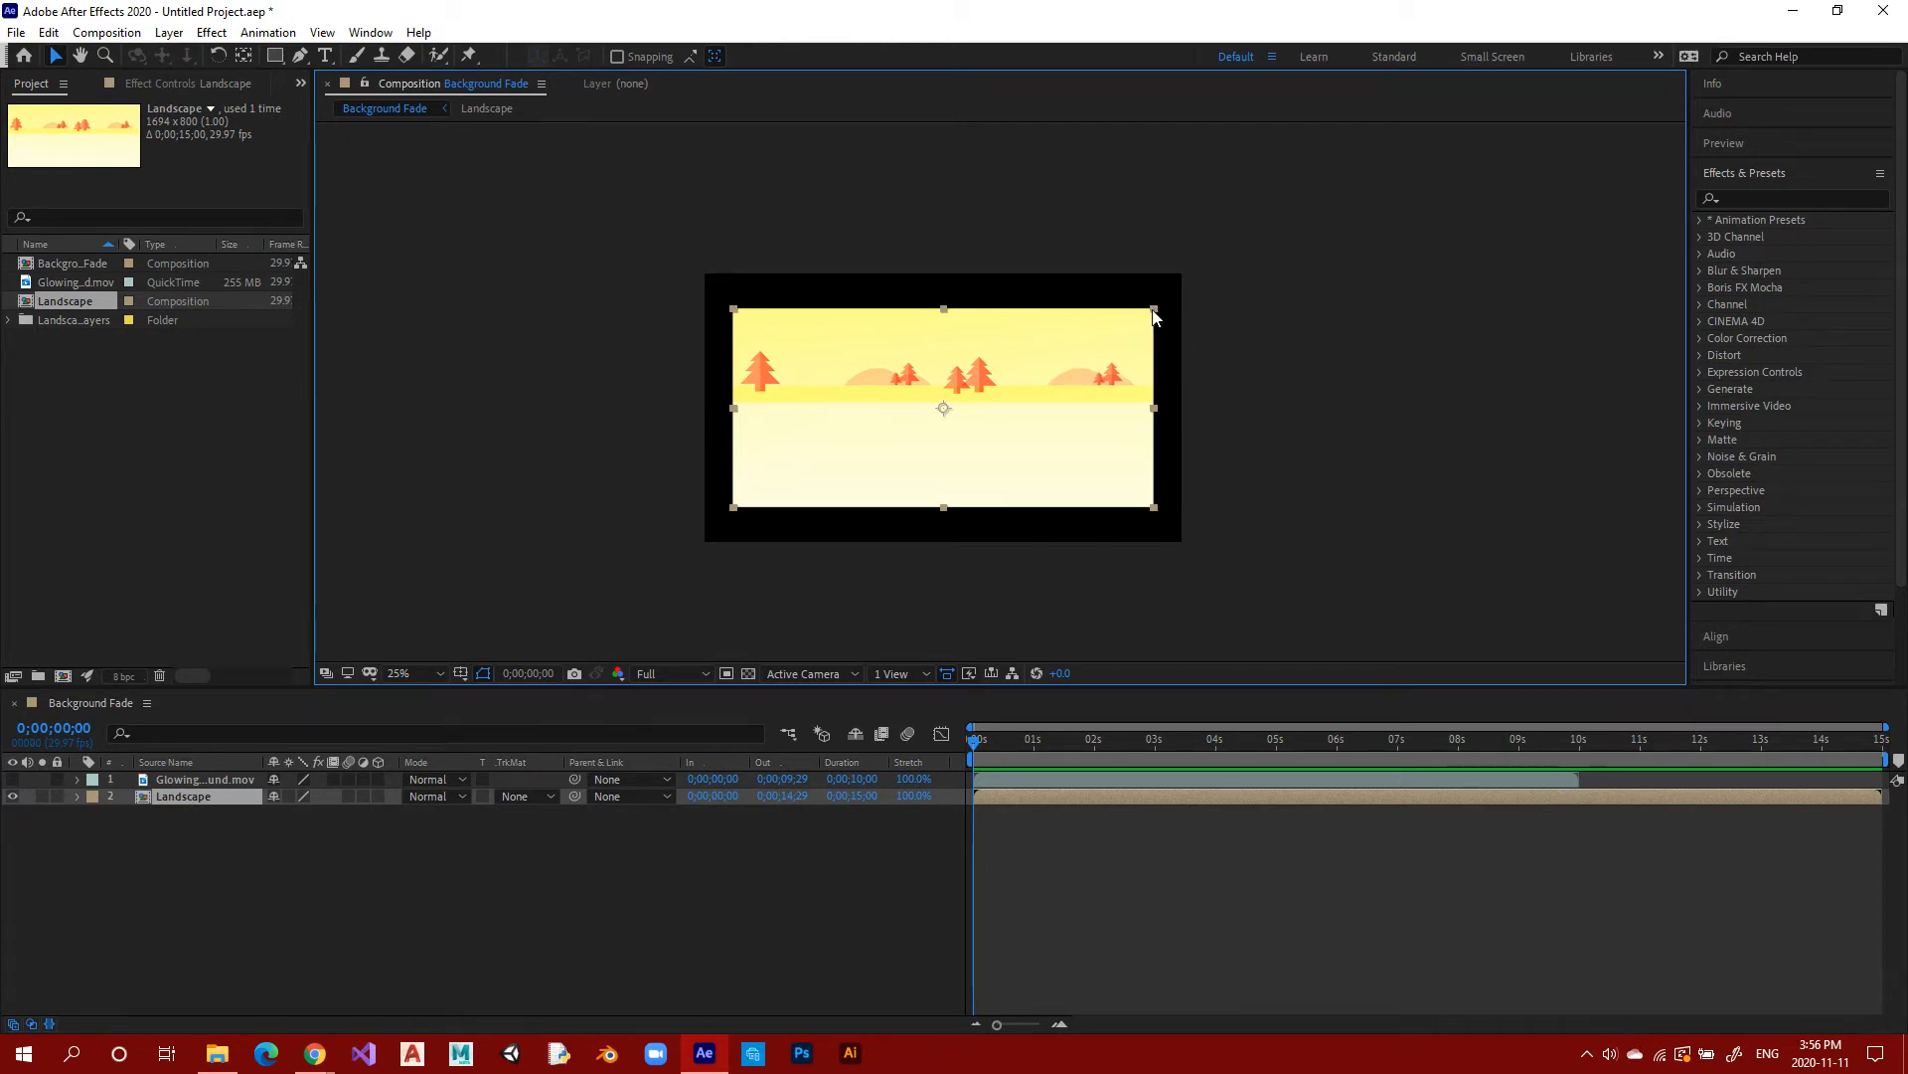
{"action": "key", "text": "Return"}
{"action": "left_click_drag", "start_coordinate": [1154, 316], "coordinate": [1346, 248]}
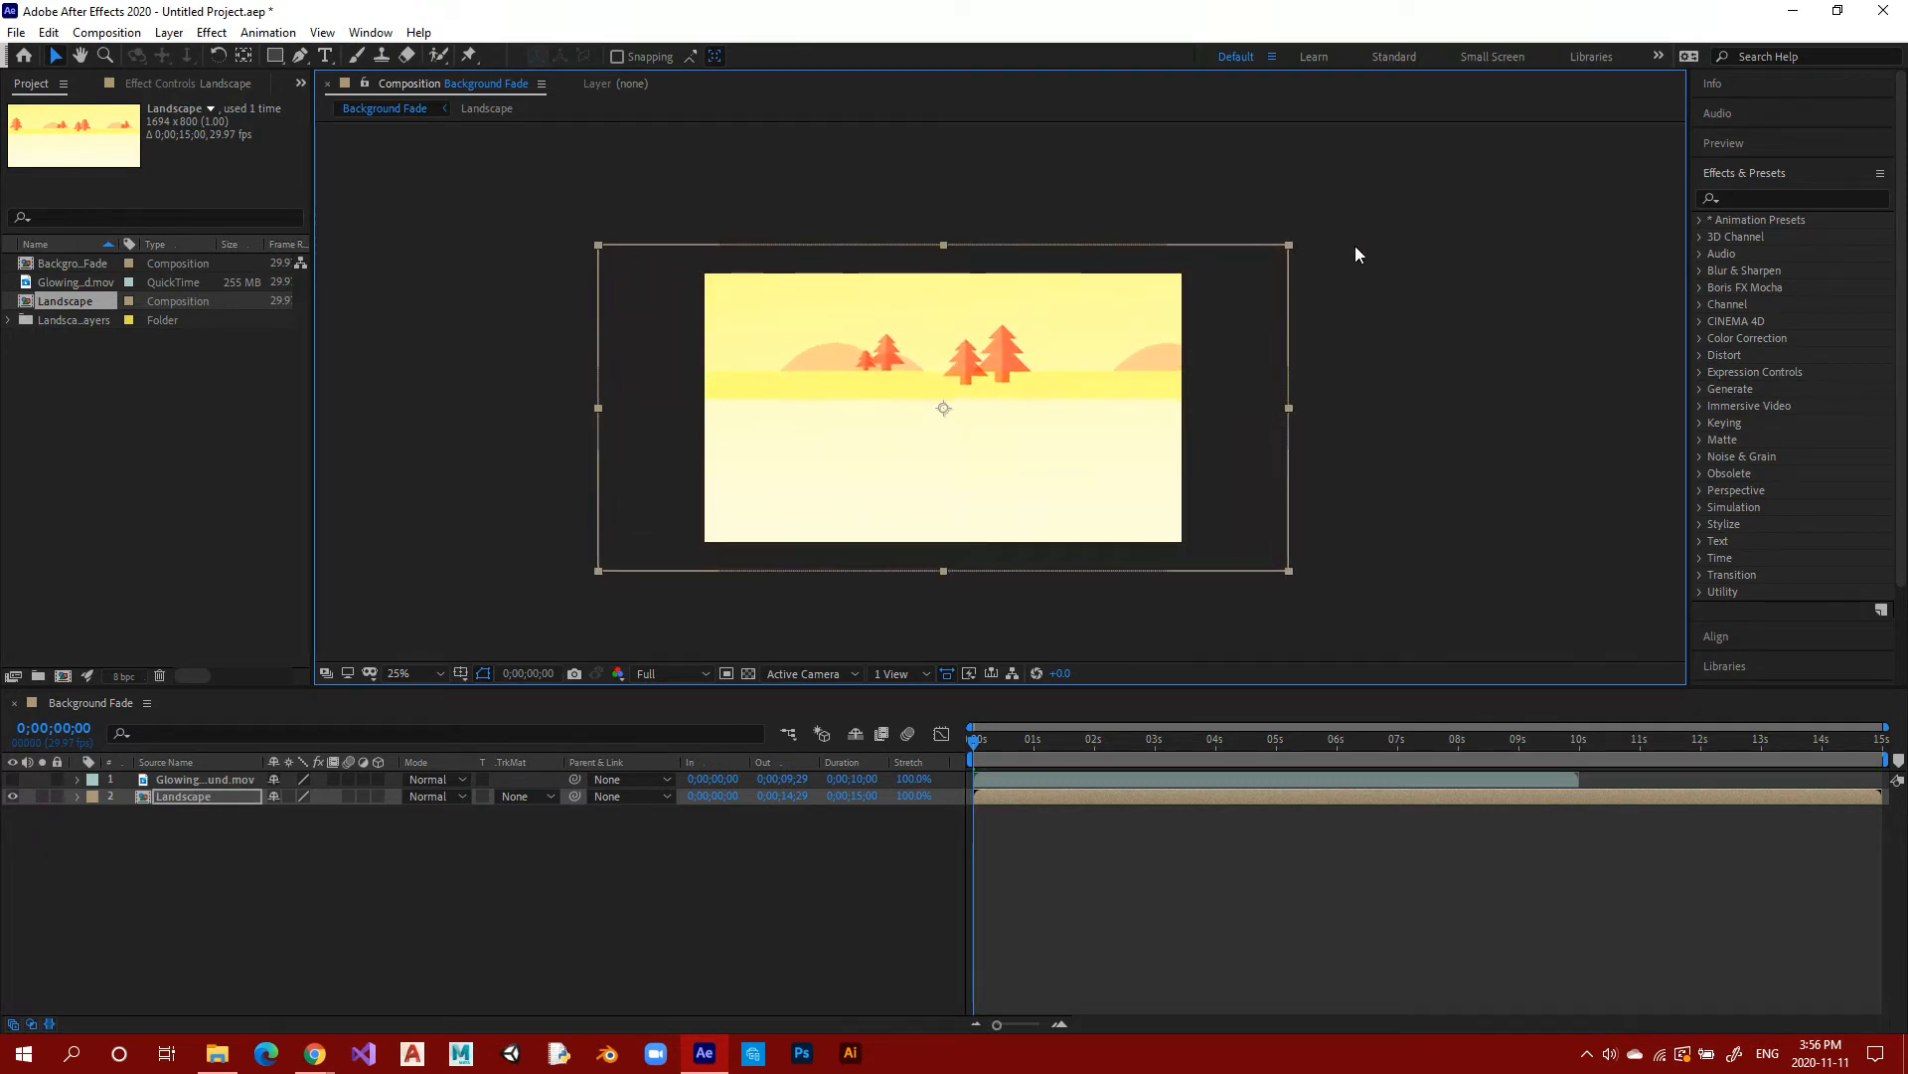
{"action": "mouse_move", "coordinate": [1356, 247]}
{"action": "left_mouse_down"}
{"action": "mouse_move", "coordinate": [1129, 340]}
{"action": "mouse_move", "coordinate": [1151, 273]}
{"action": "mouse_move", "coordinate": [1182, 310]}
{"action": "mouse_move", "coordinate": [1159, 370]}
{"action": "mouse_move", "coordinate": [1095, 400]}
{"action": "mouse_move", "coordinate": [1037, 353]}
{"action": "mouse_move", "coordinate": [1046, 314]}
{"action": "mouse_move", "coordinate": [1161, 273]}
{"action": "mouse_move", "coordinate": [1290, 283]}
{"action": "mouse_move", "coordinate": [1349, 223]}
{"action": "left_mouse_up"}
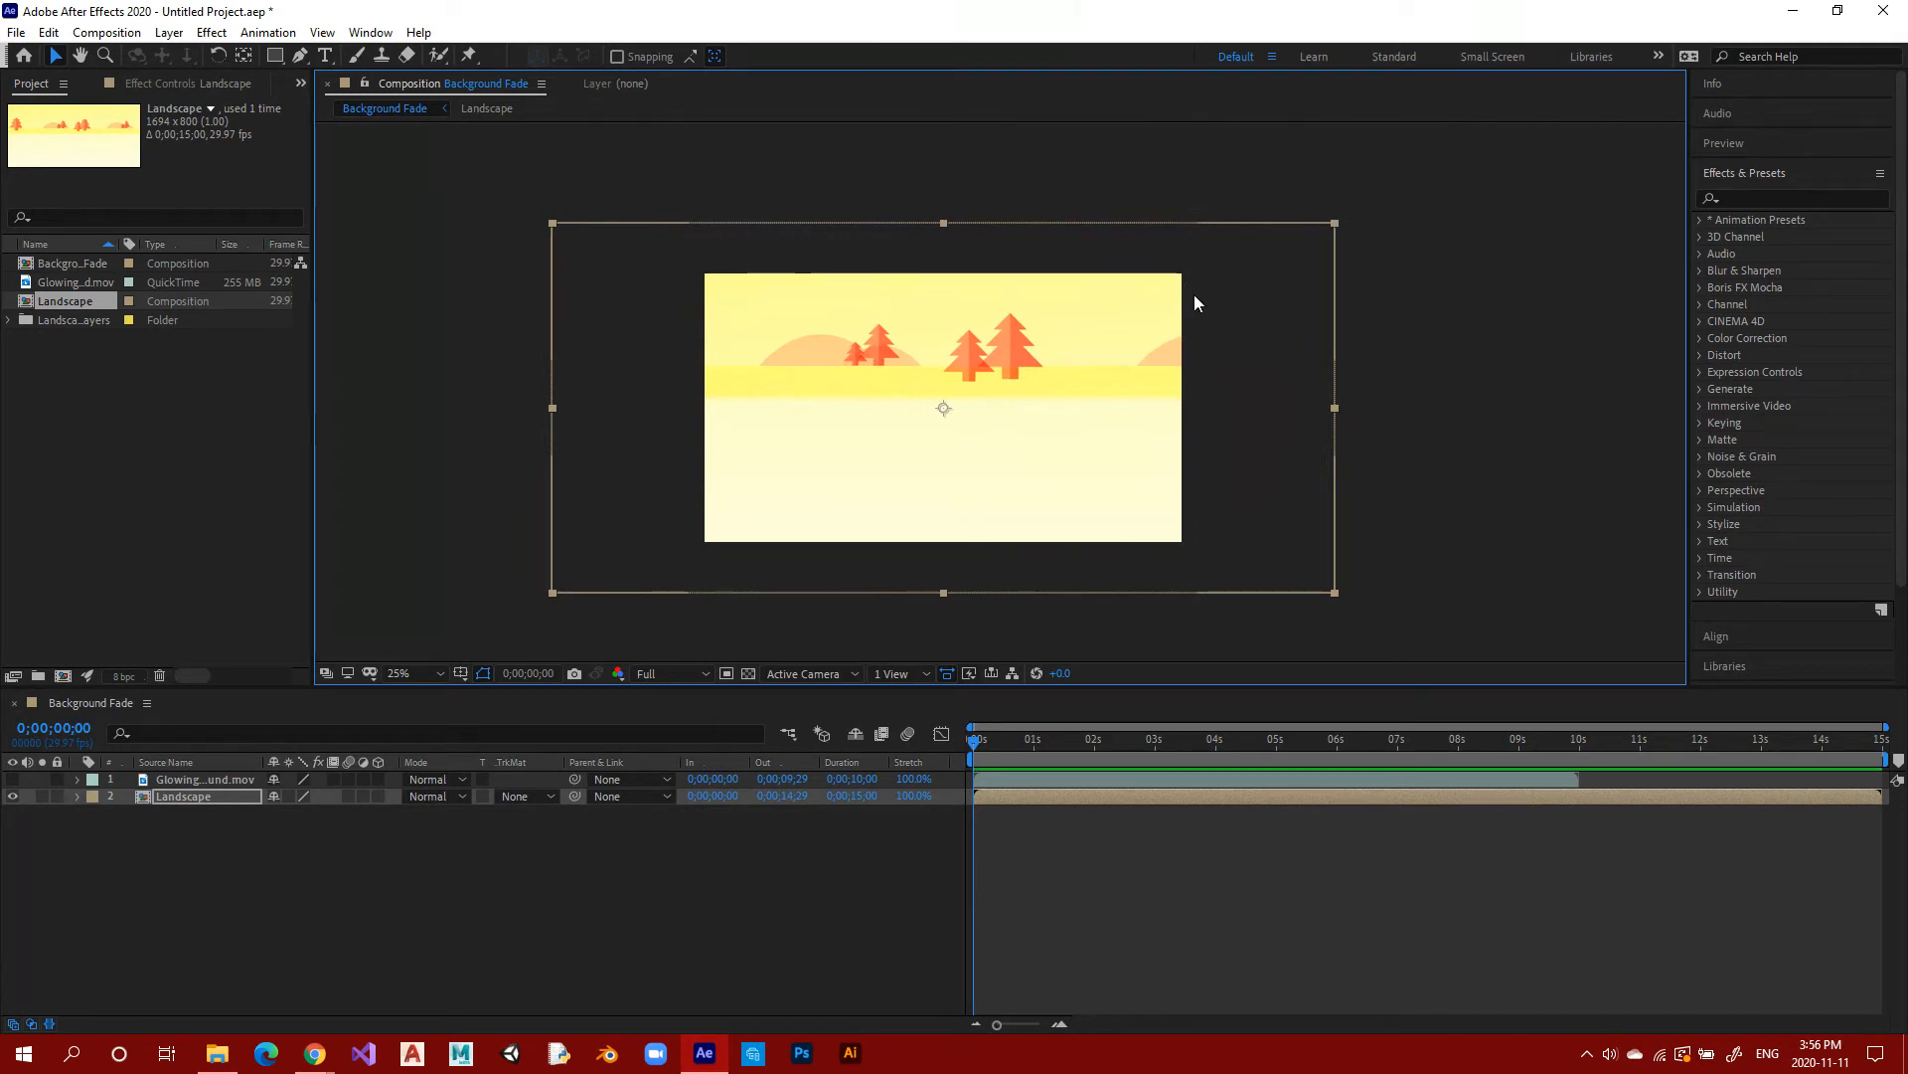
{"action": "left_click", "coordinate": [1436, 318]}
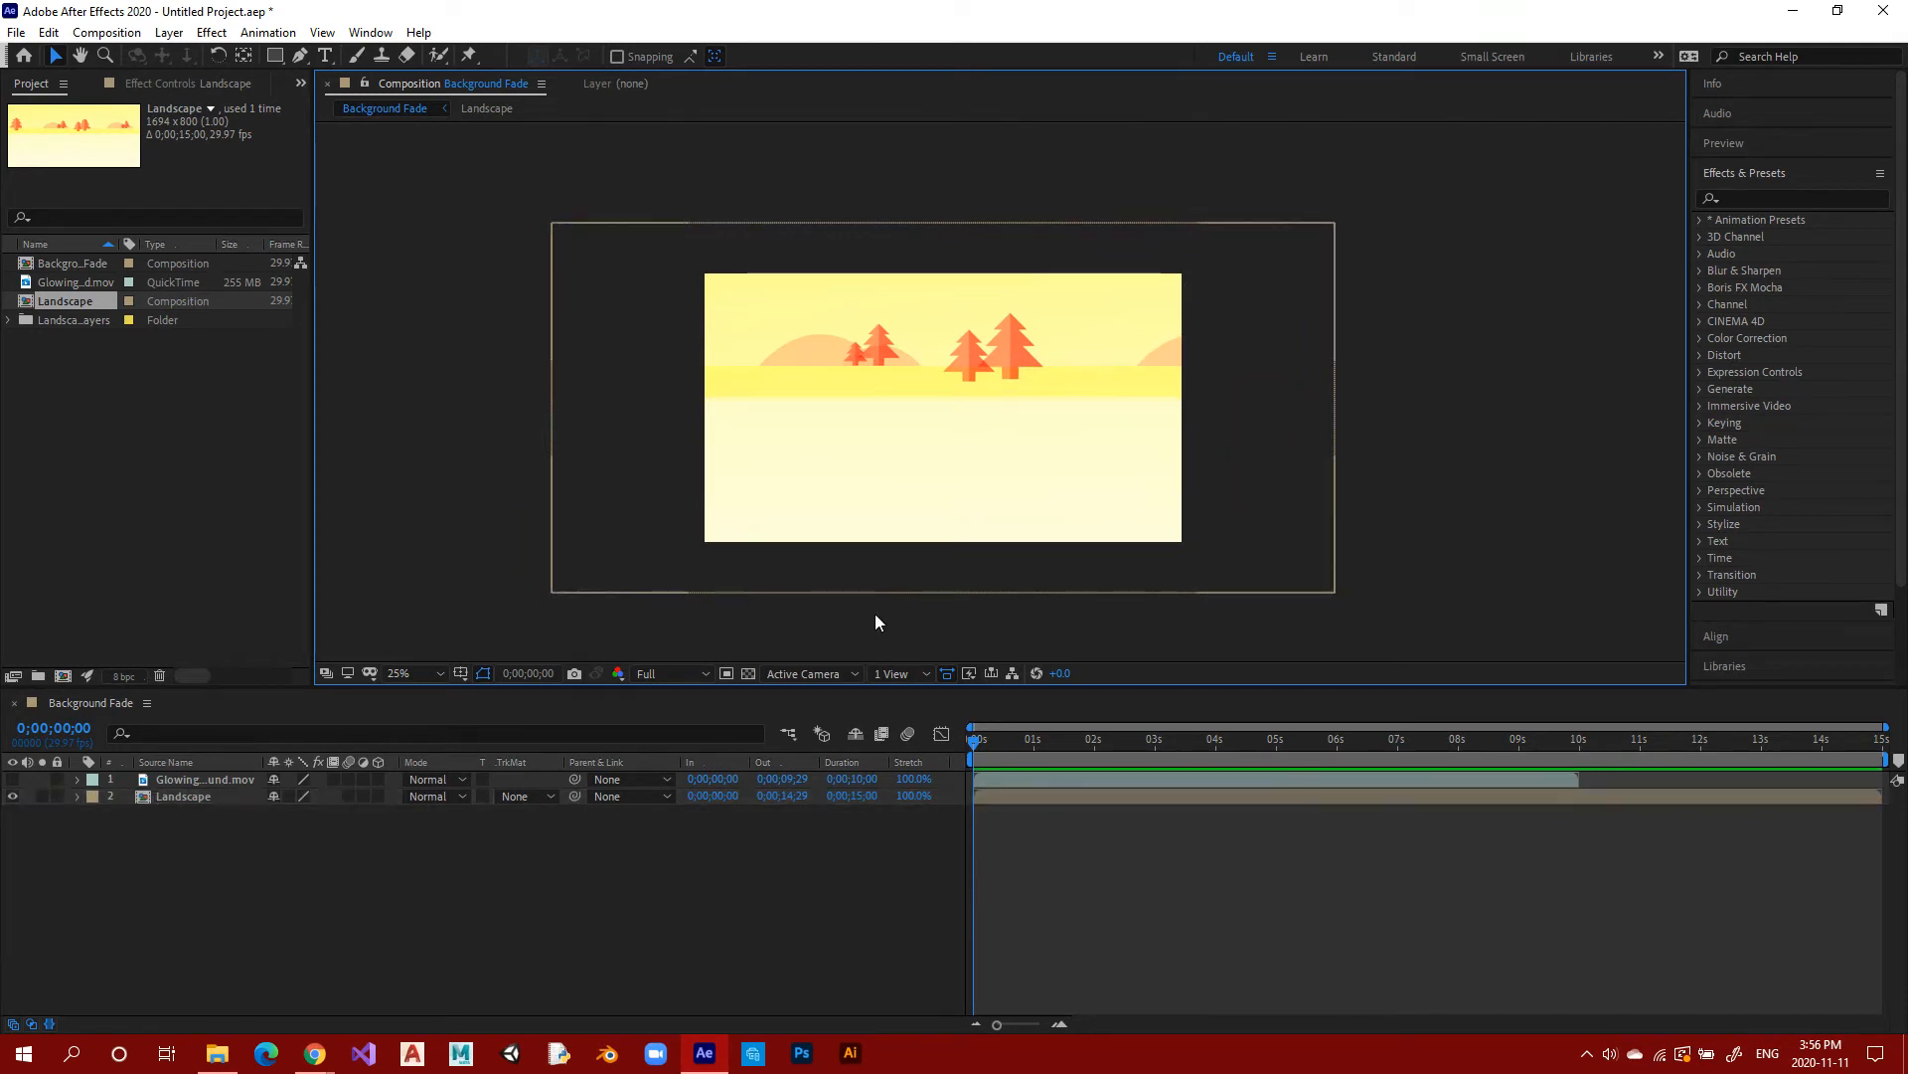
Make the sun clip layer visible again above the Landscape layer.
{"action": "left_click", "coordinate": [14, 790]}
{"action": "left_click", "coordinate": [13, 779]}
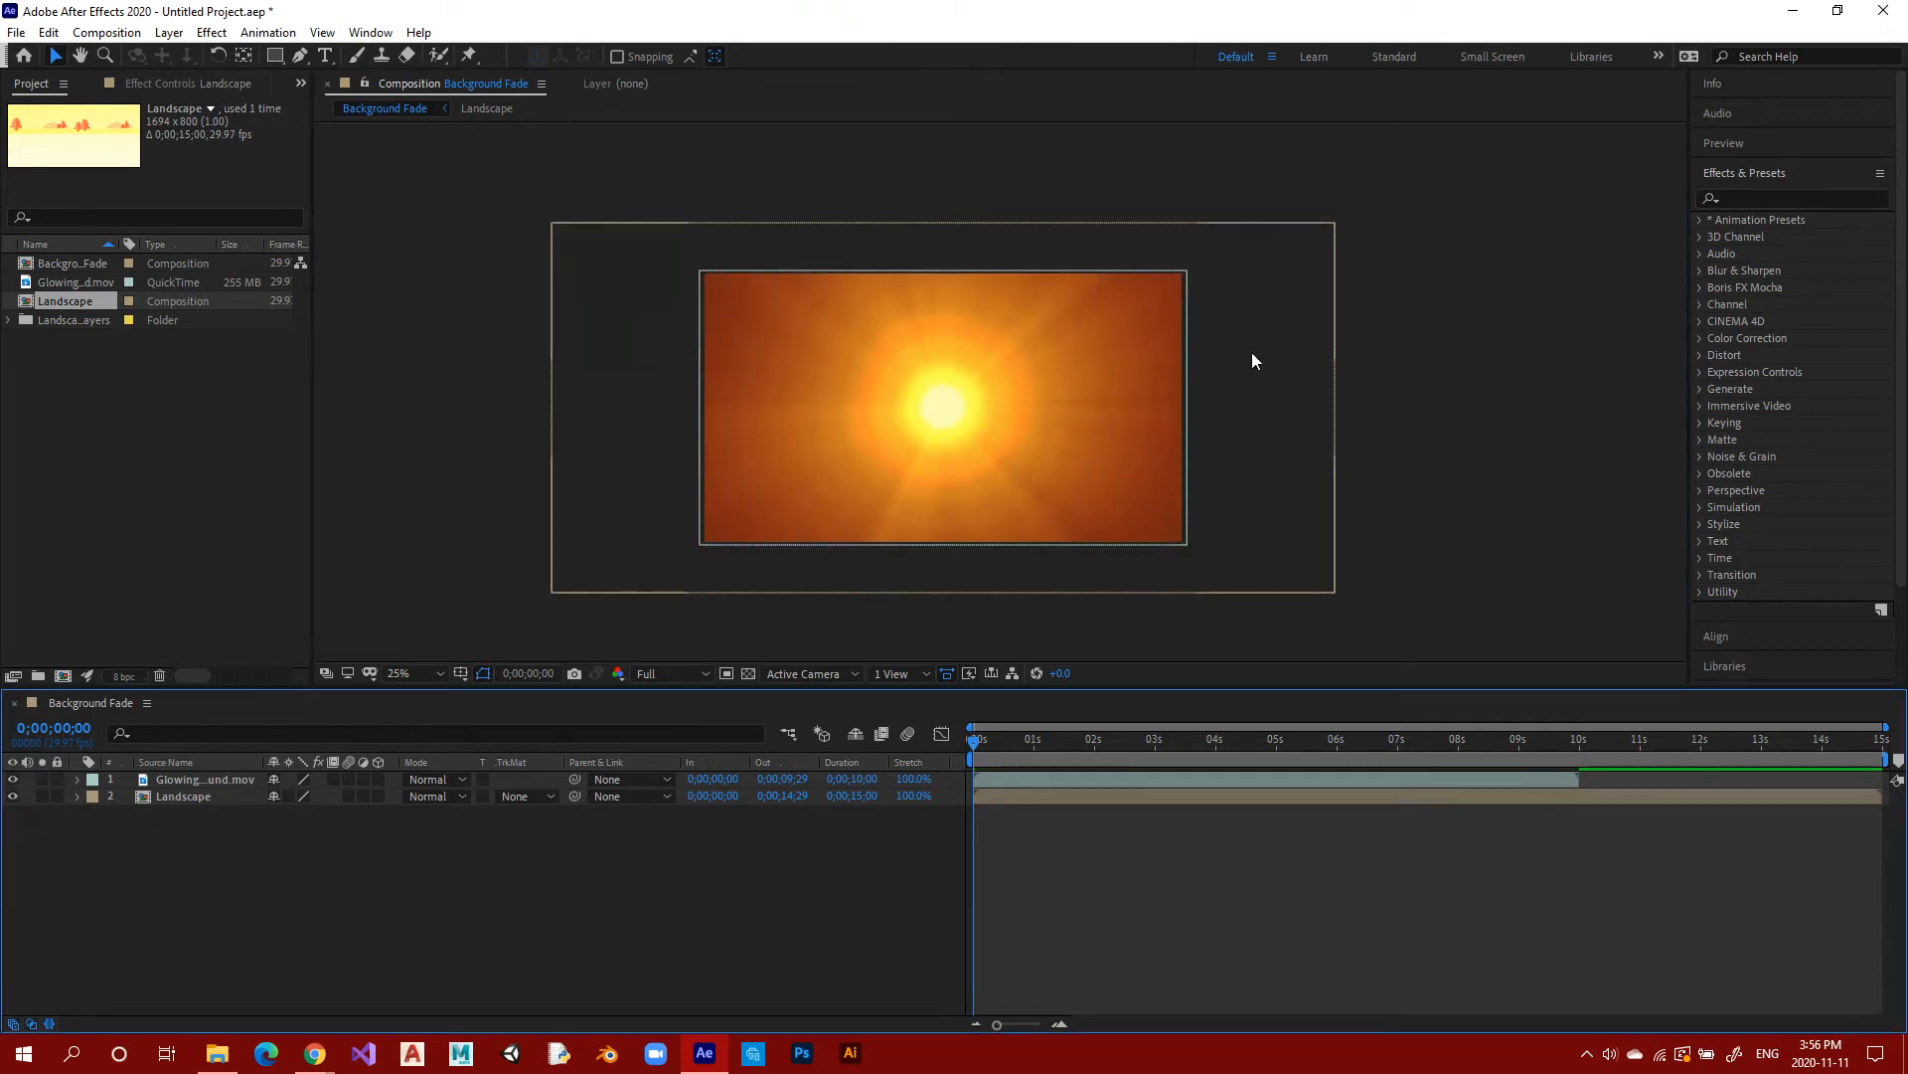
{"action": "left_click", "coordinate": [1476, 332]}
Keyframe the sun clip's Opacity from 100% at the start of the timeline to 0% at 0;00;00;15.
{"action": "left_click", "coordinate": [1016, 403]}
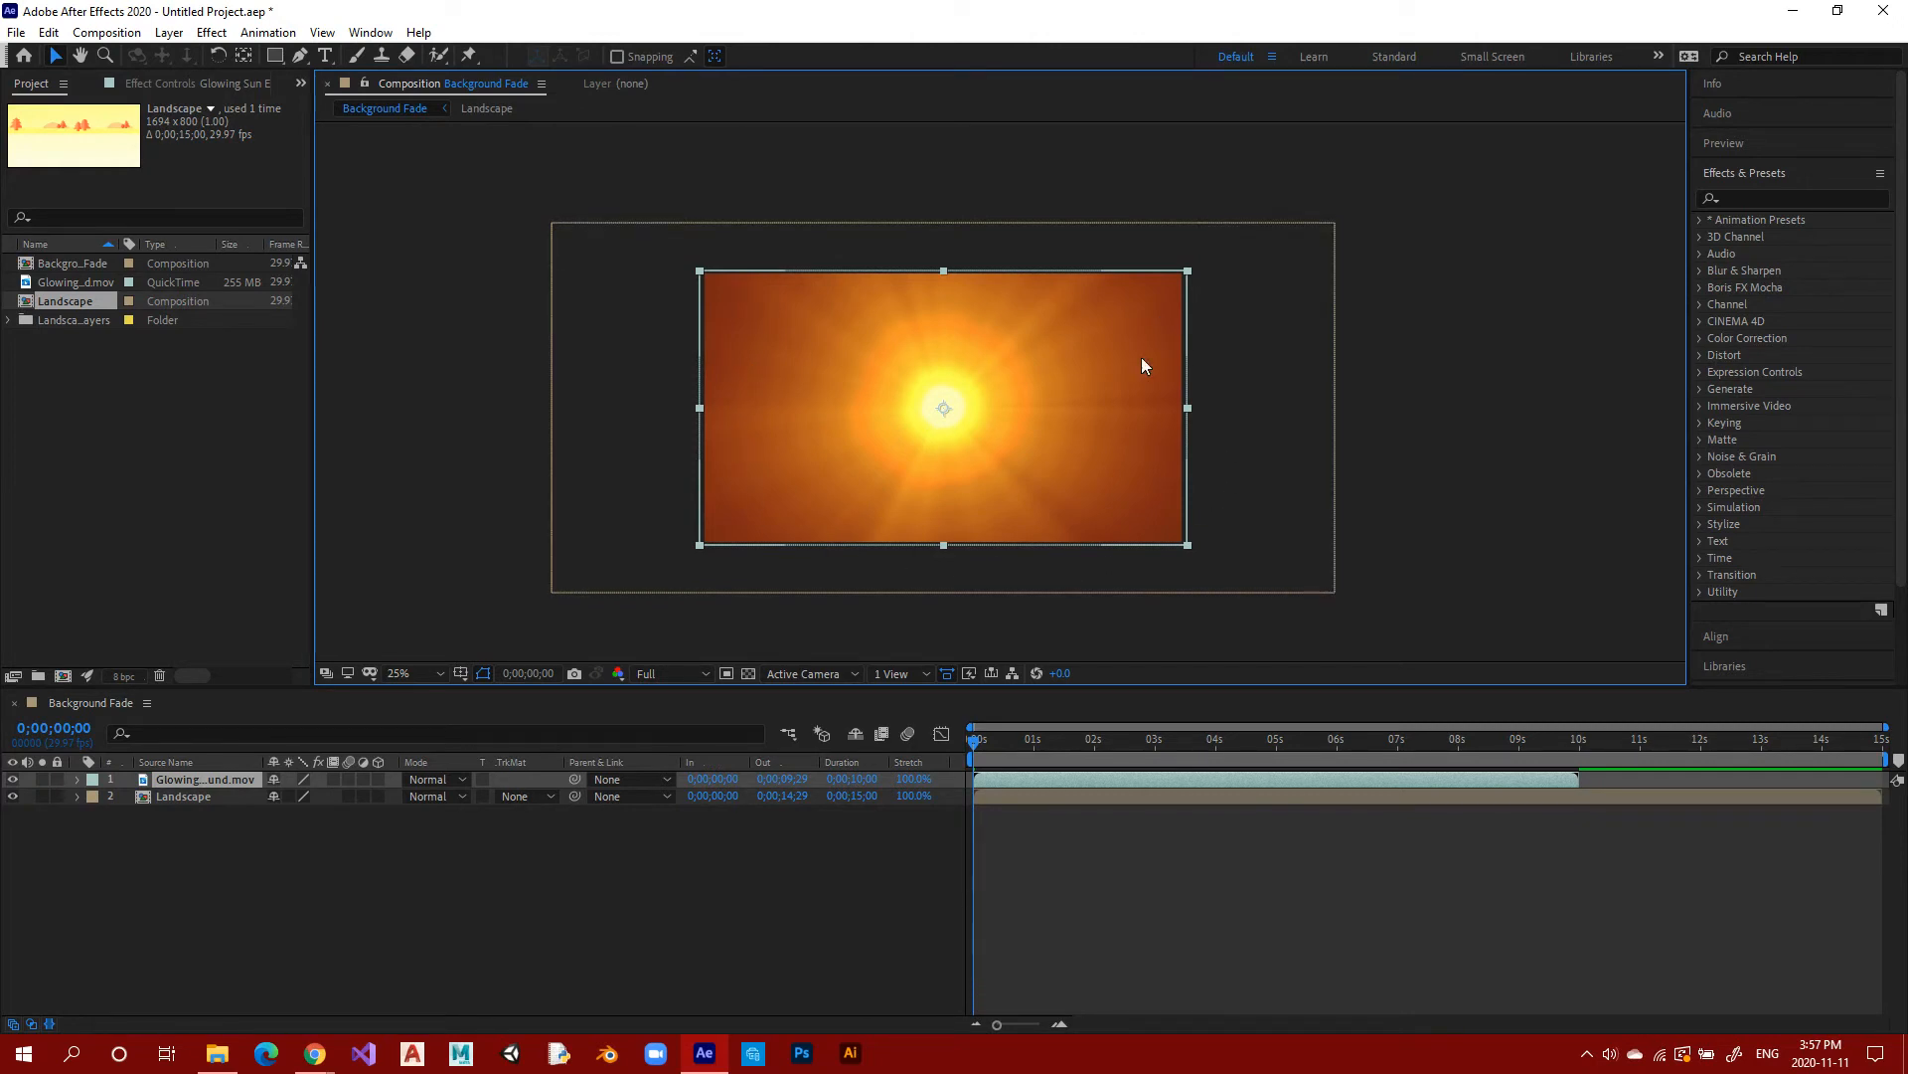
{"action": "left_click", "coordinate": [78, 782]}
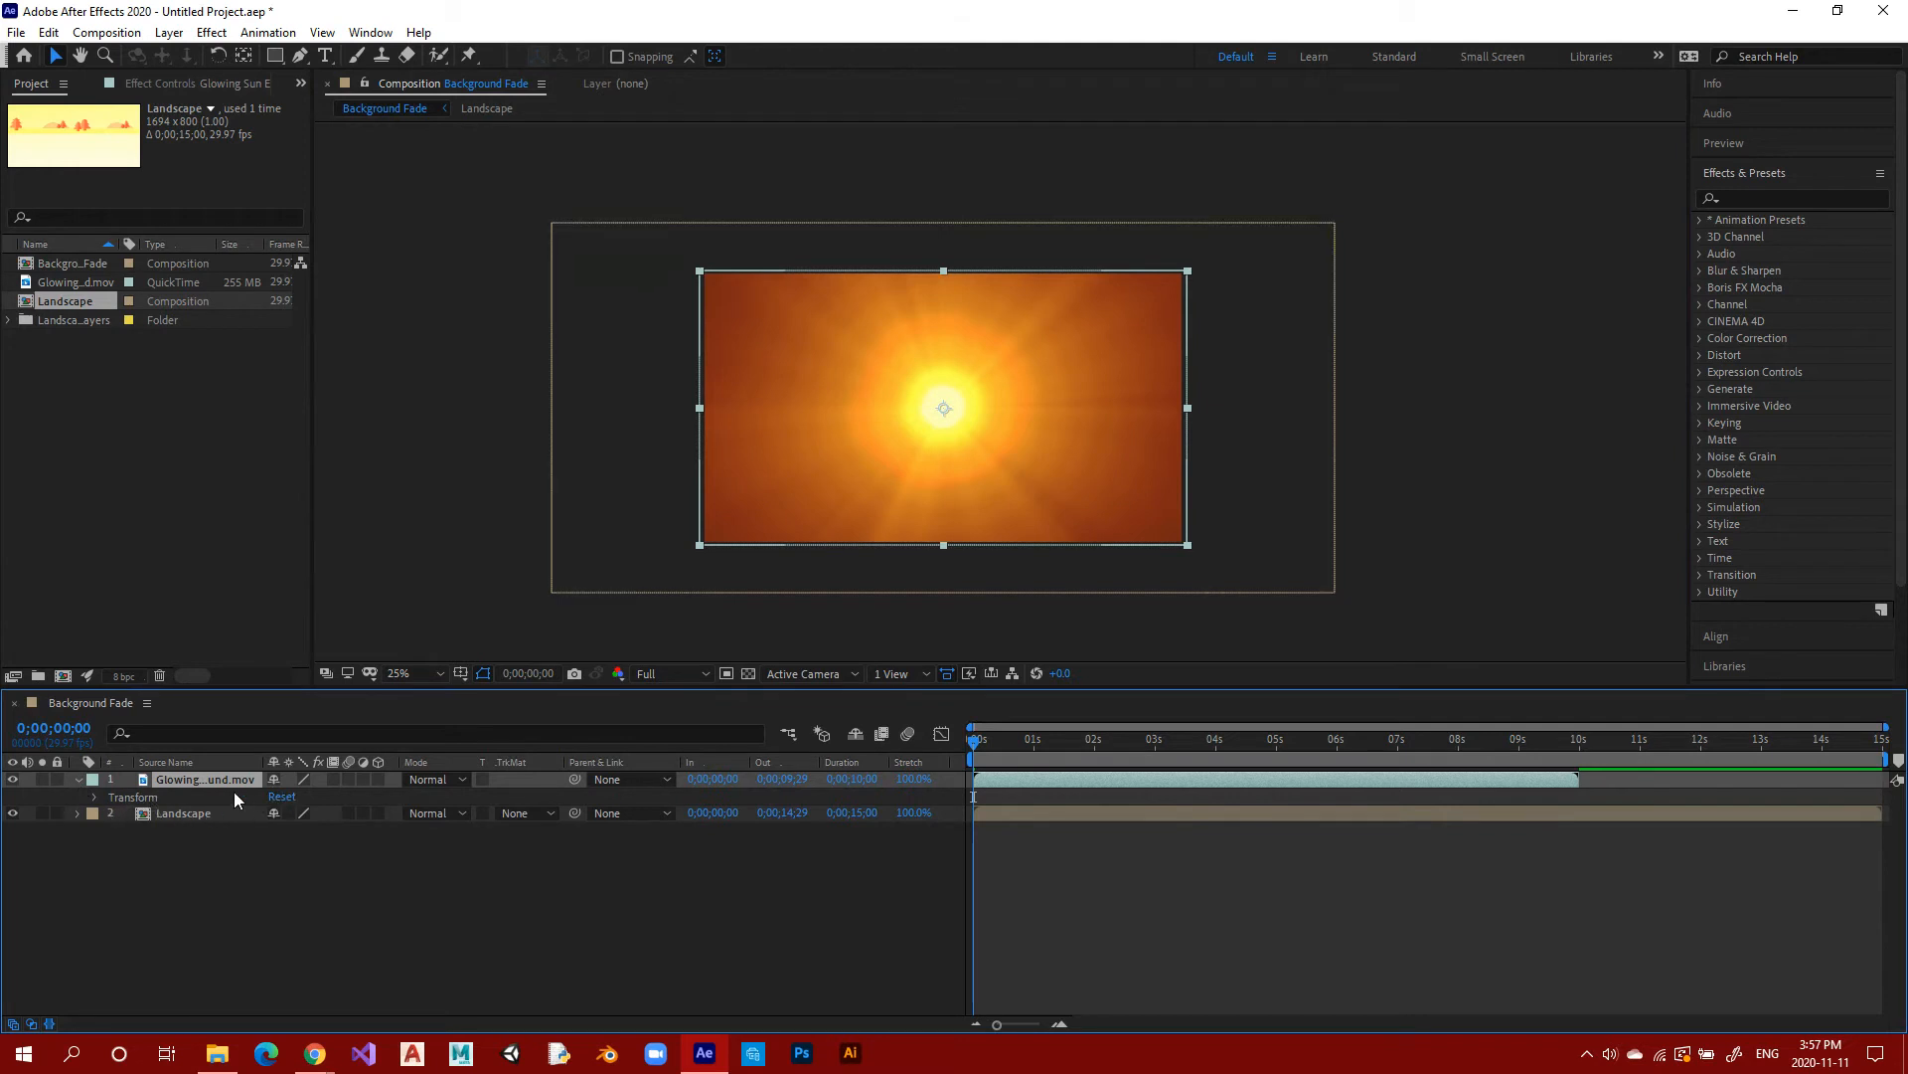
{"action": "left_click", "coordinate": [94, 799]}
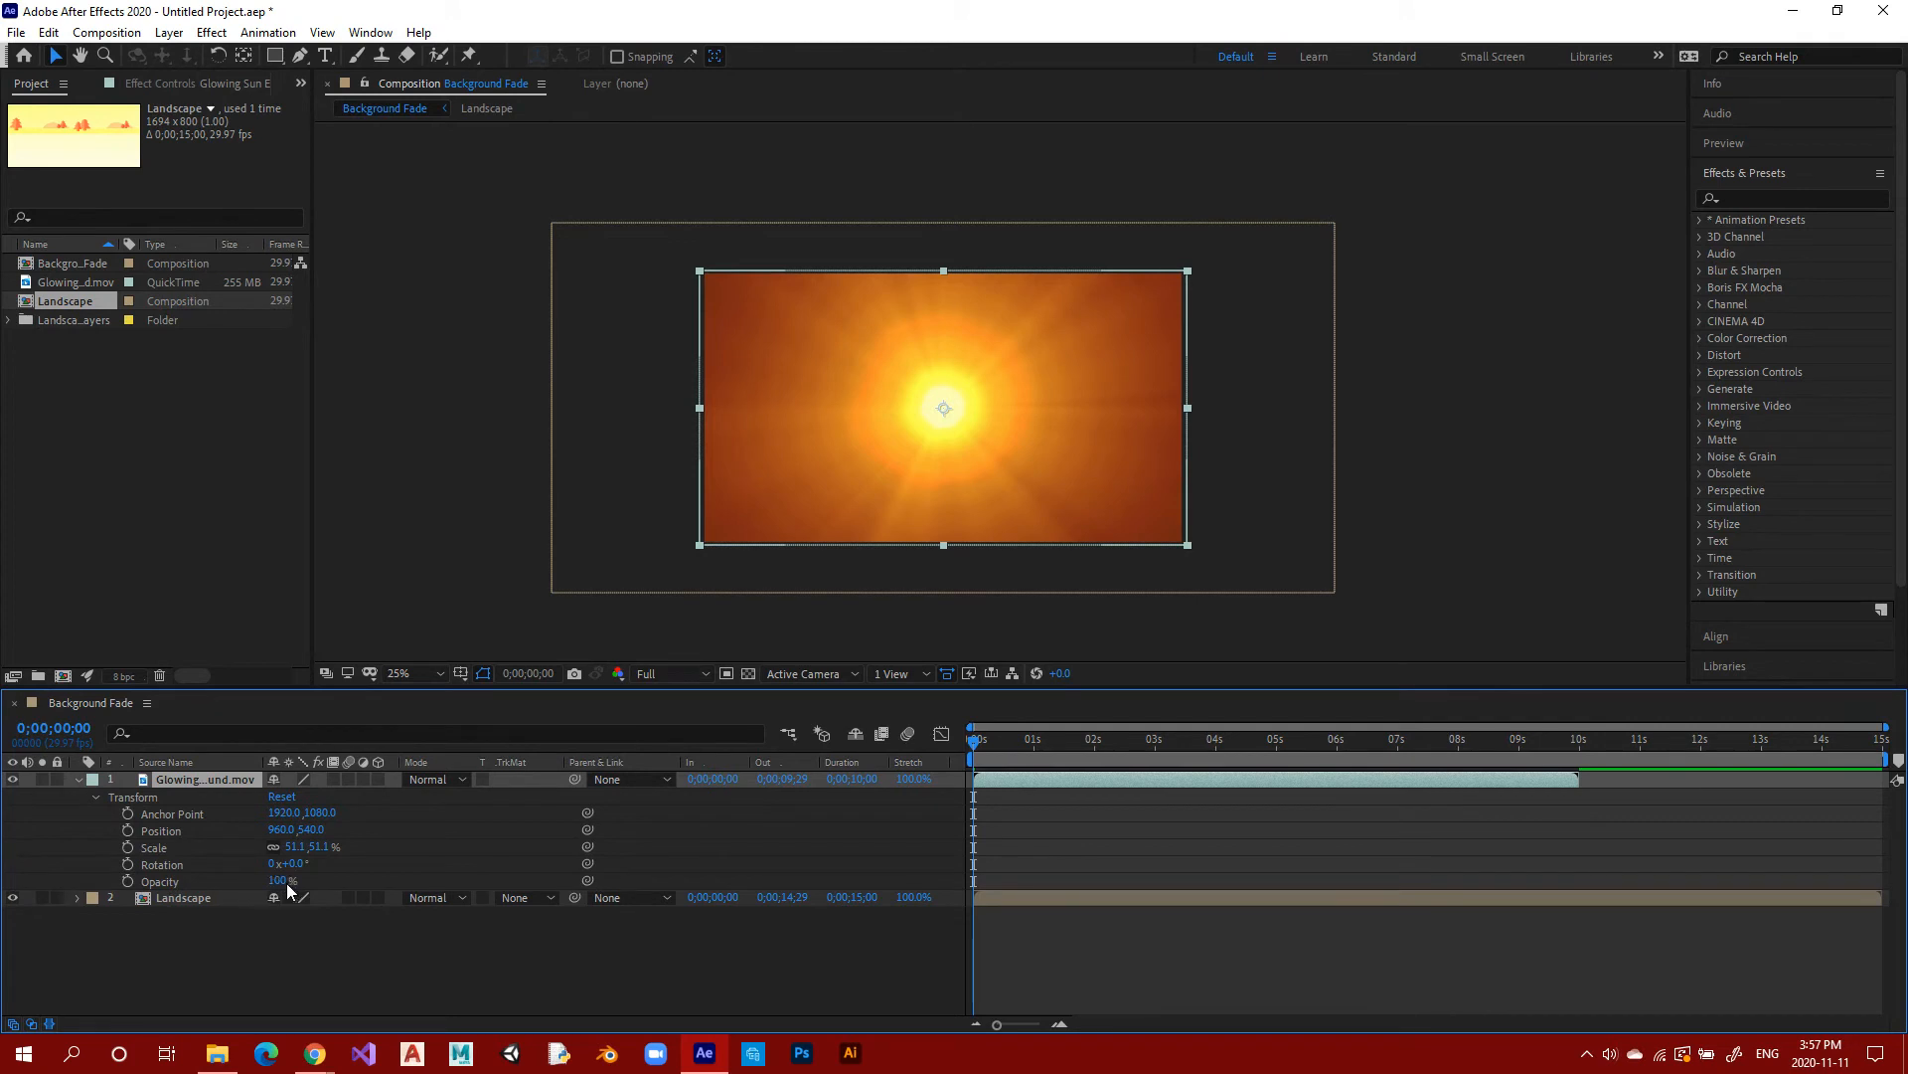
{"action": "left_click", "coordinate": [132, 883]}
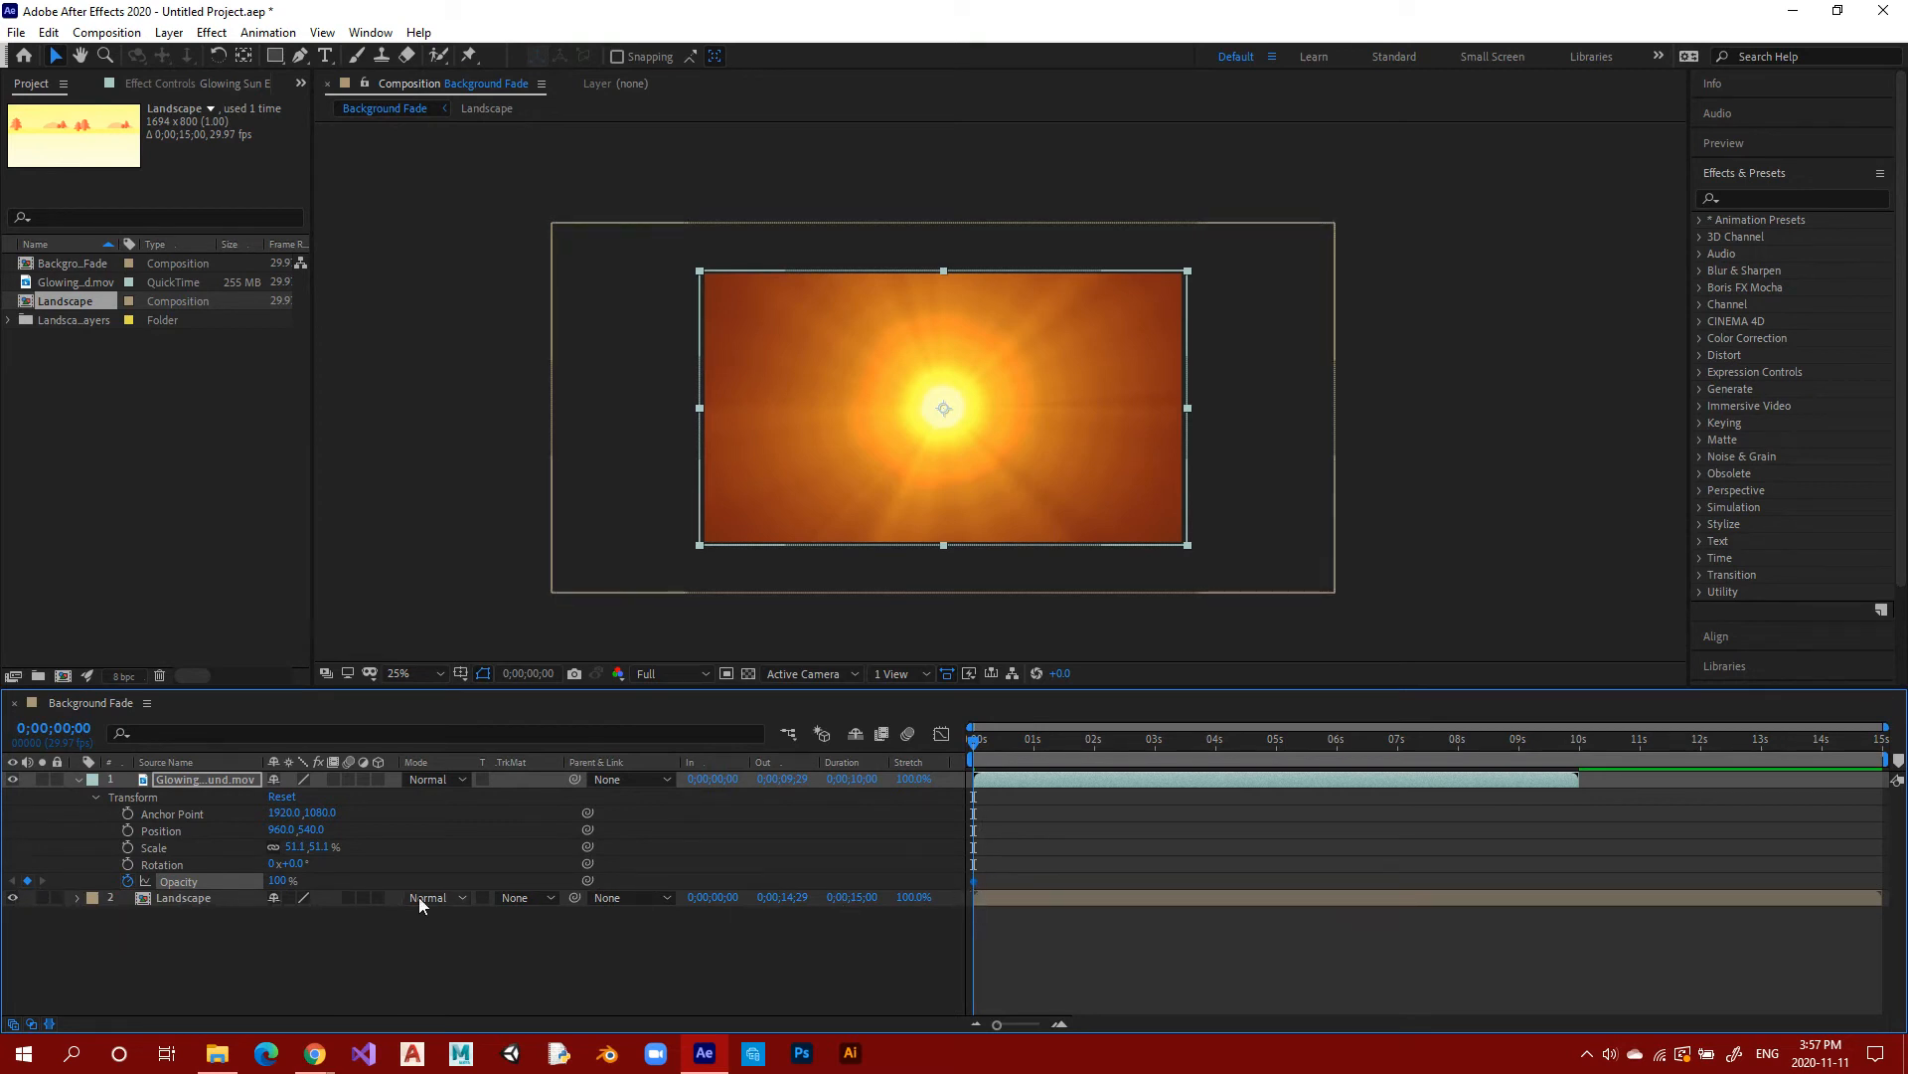
{"action": "left_click_drag", "start_coordinate": [280, 887], "coordinate": [459, 897]}
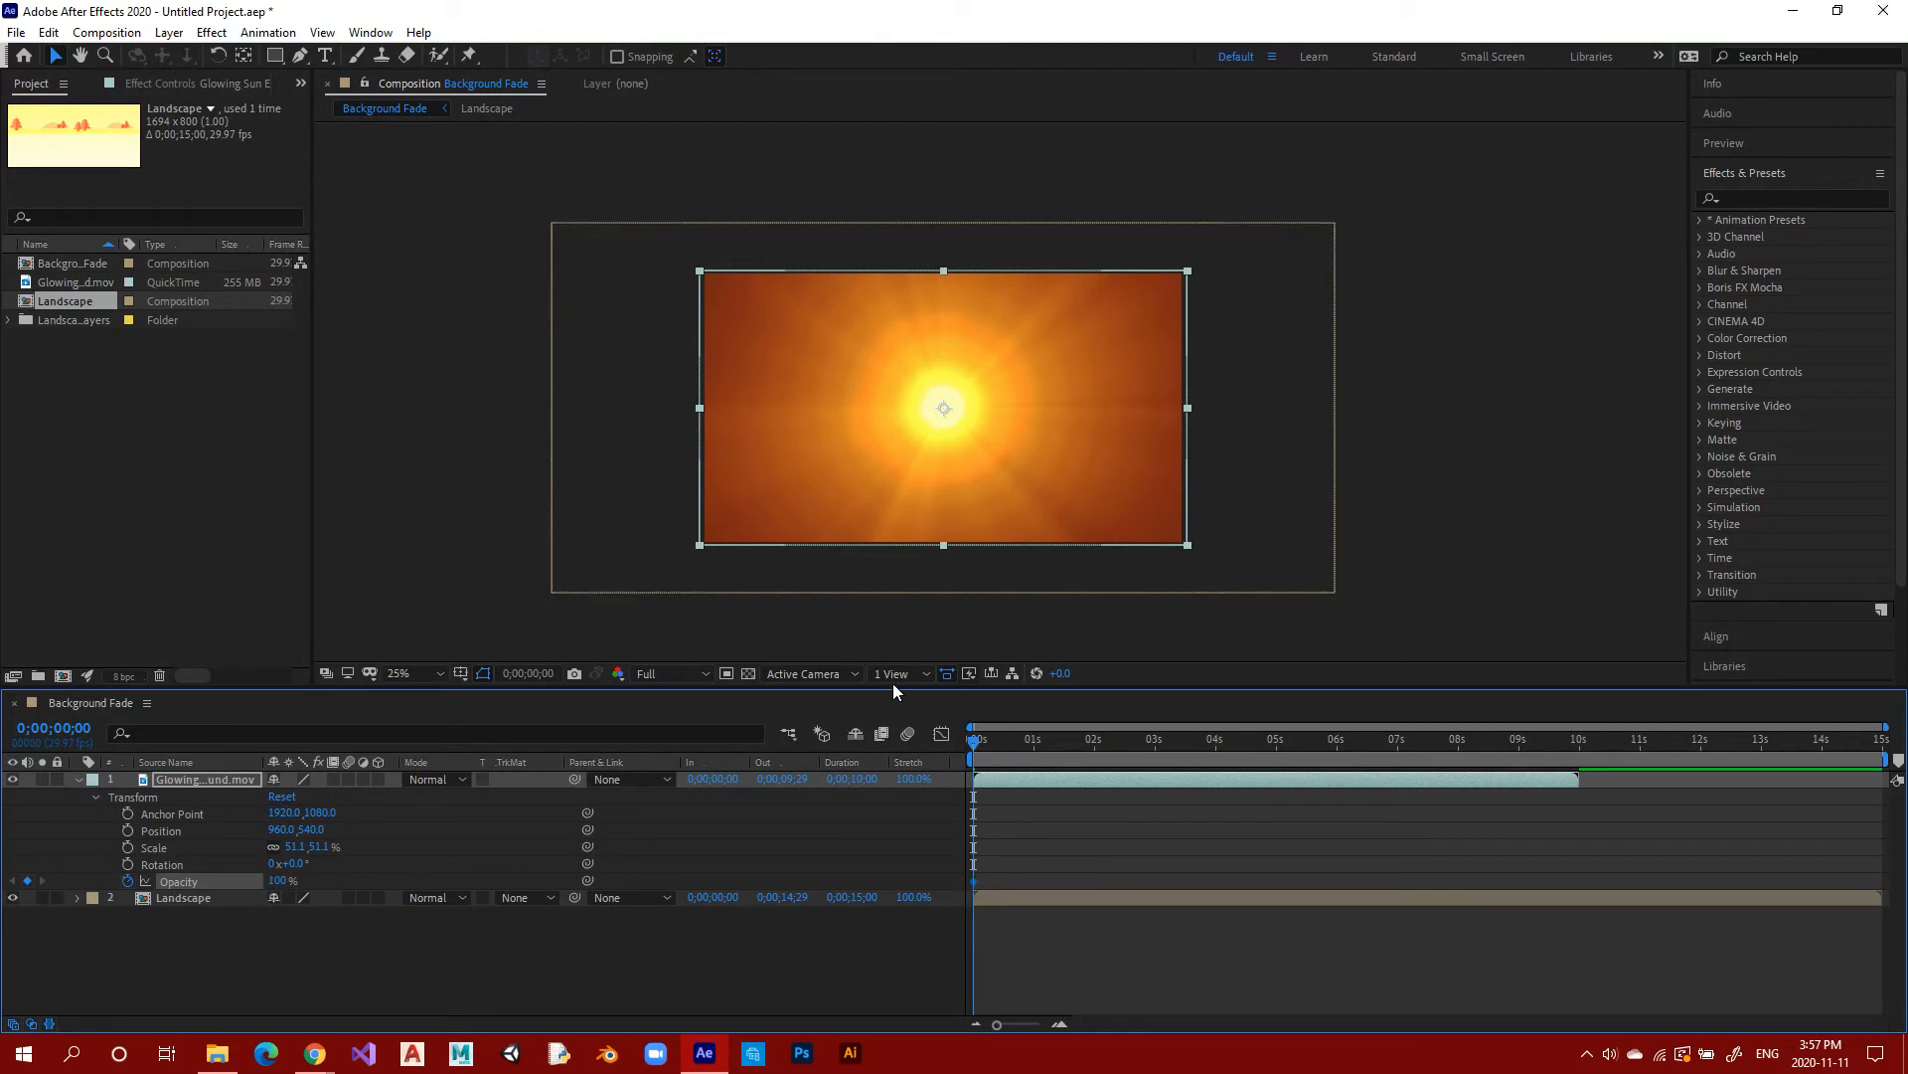
{"action": "left_click_drag", "start_coordinate": [979, 748], "coordinate": [1008, 863]}
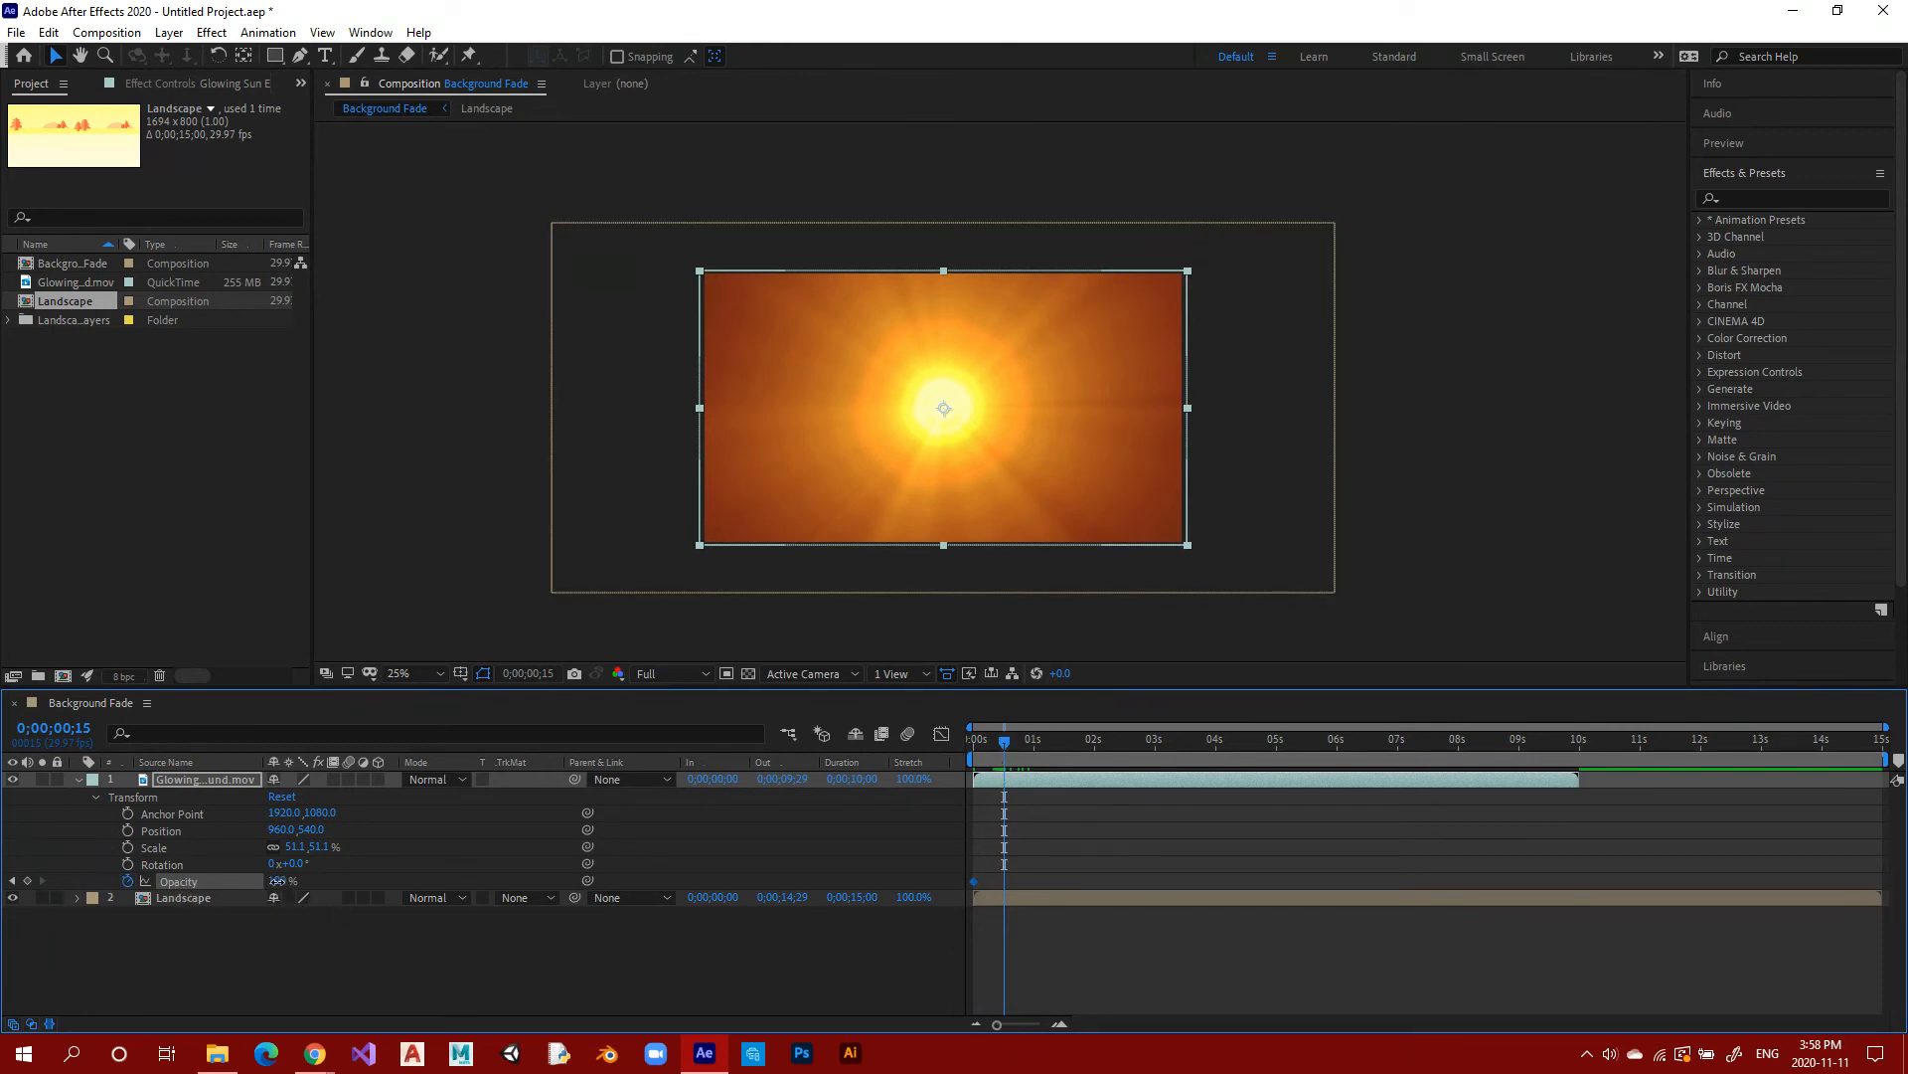
{"action": "left_click_drag", "start_coordinate": [278, 881], "coordinate": [219, 890]}
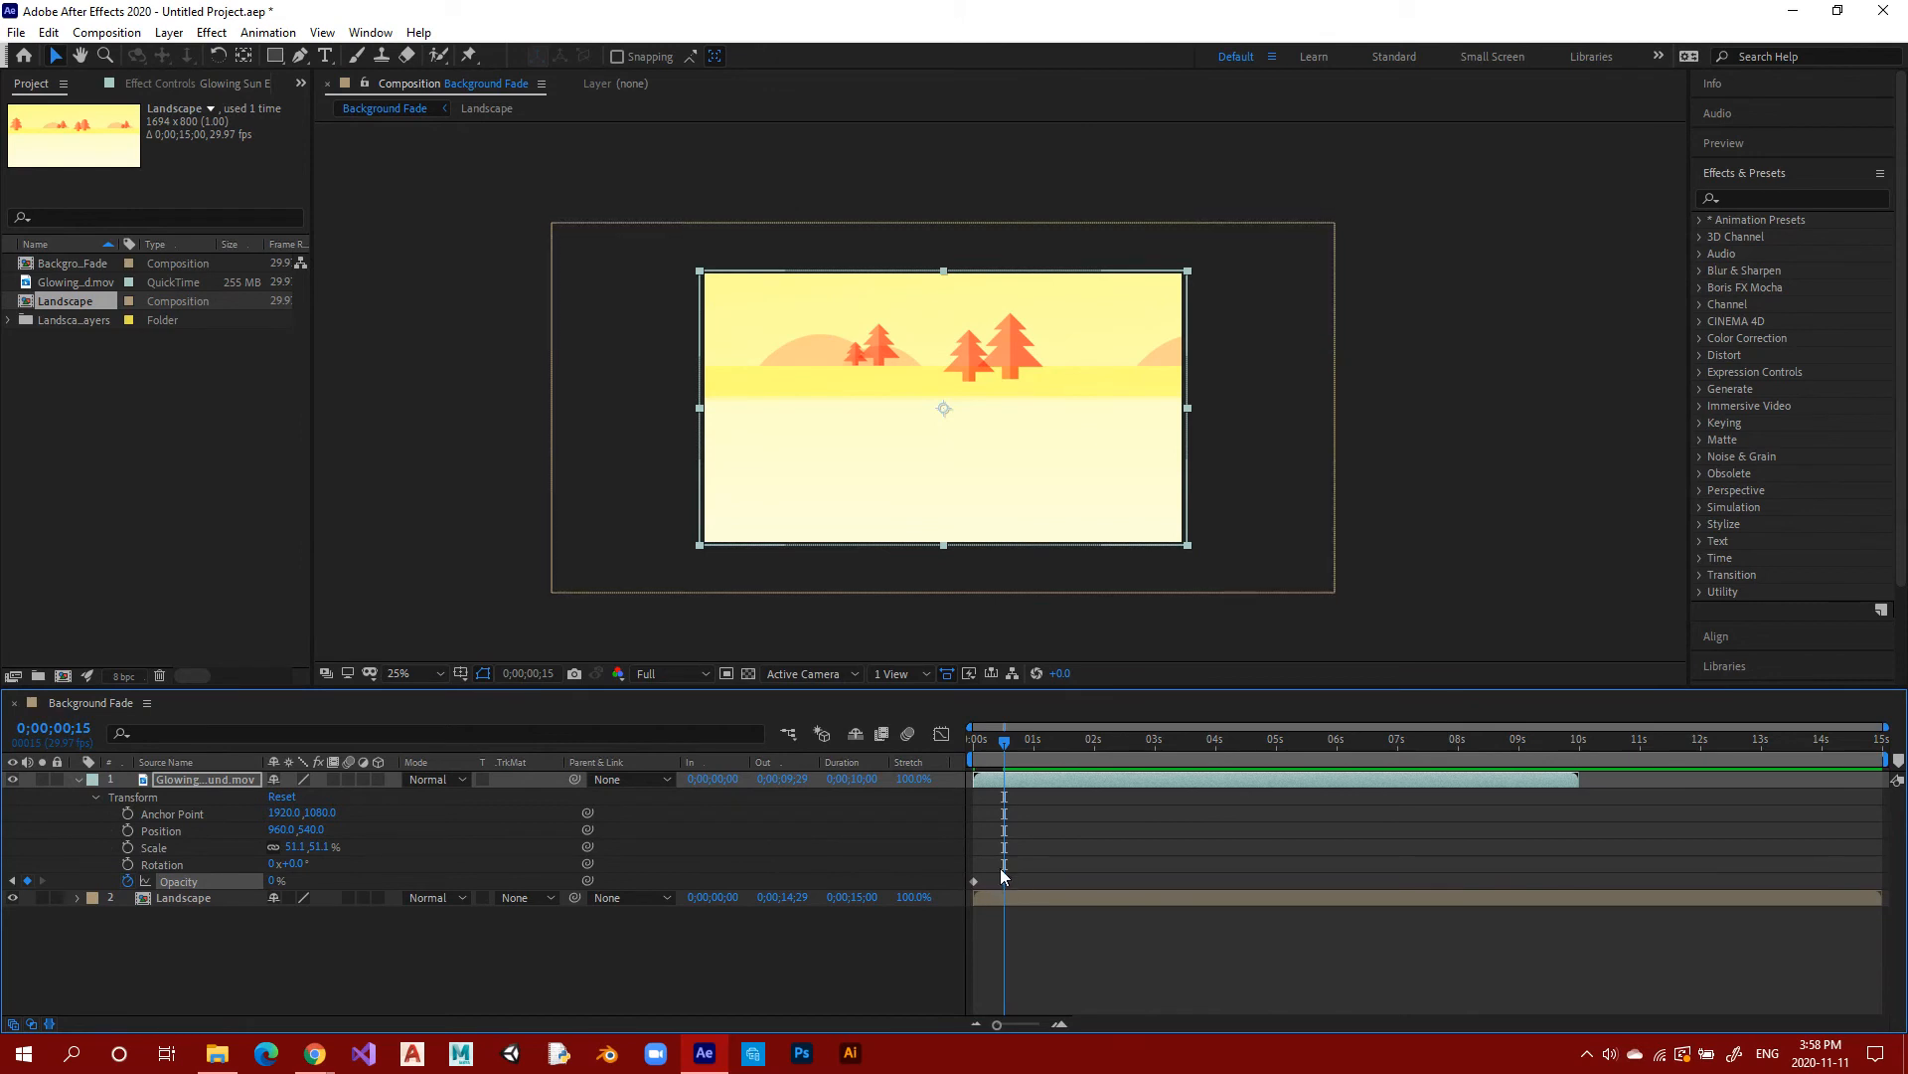
Preview the sun clip's fade into the landscape from the start of the composition.
{"action": "left_click_drag", "start_coordinate": [1005, 742], "coordinate": [974, 741]}
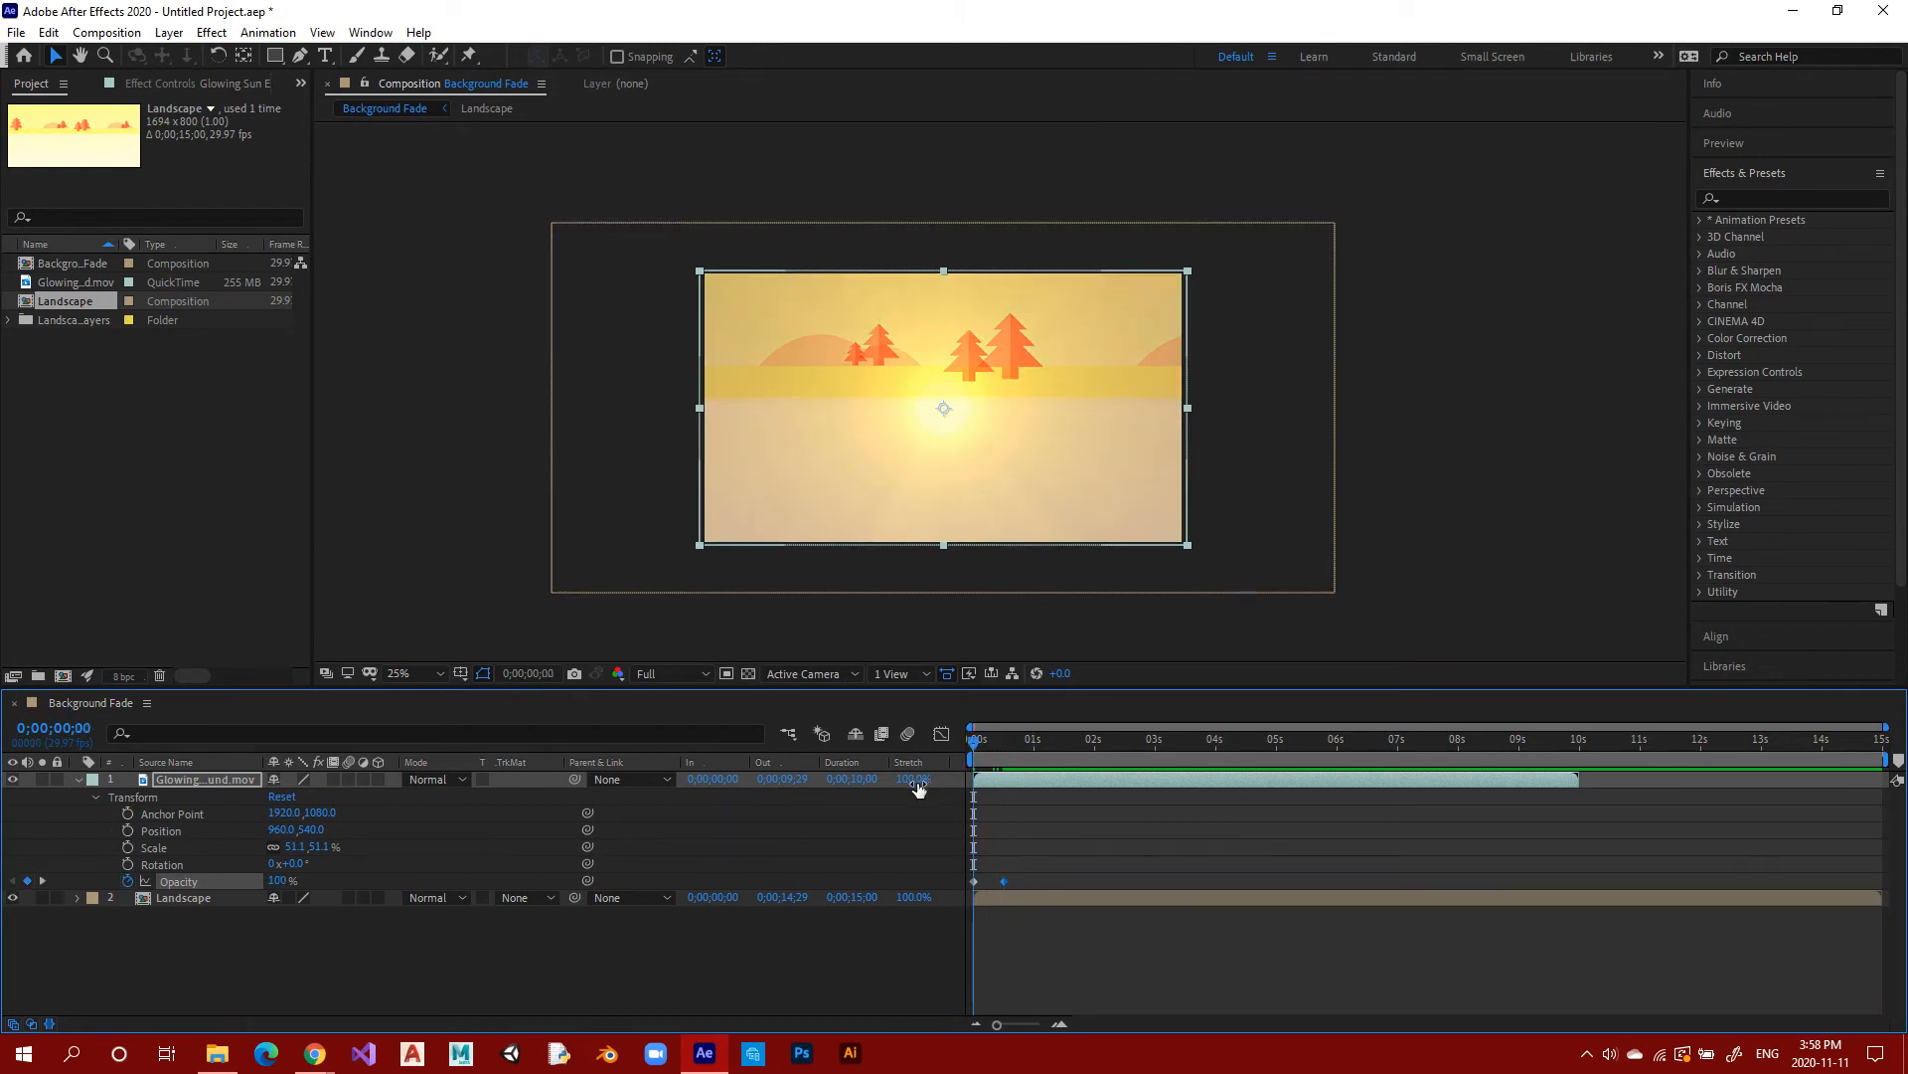
{"action": "left_click", "coordinate": [1119, 860]}
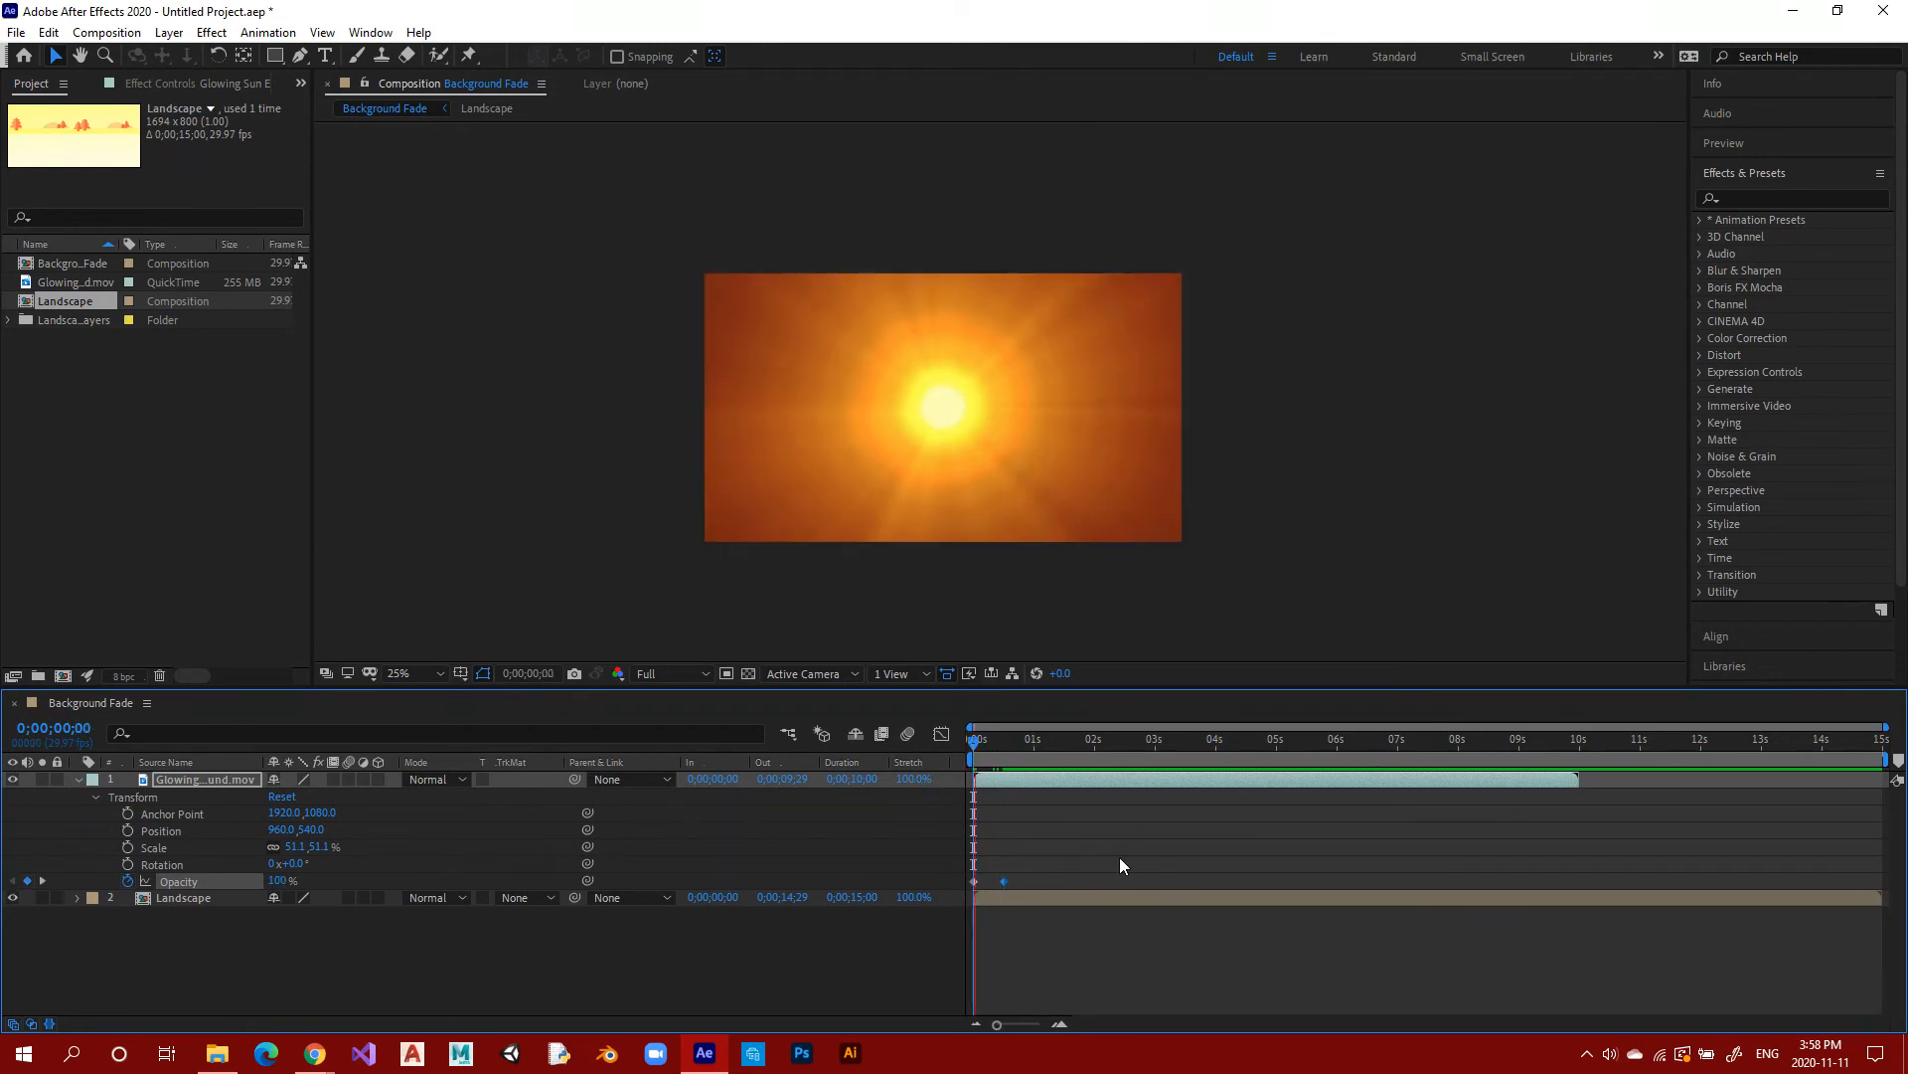
{"action": "key", "text": "space"}
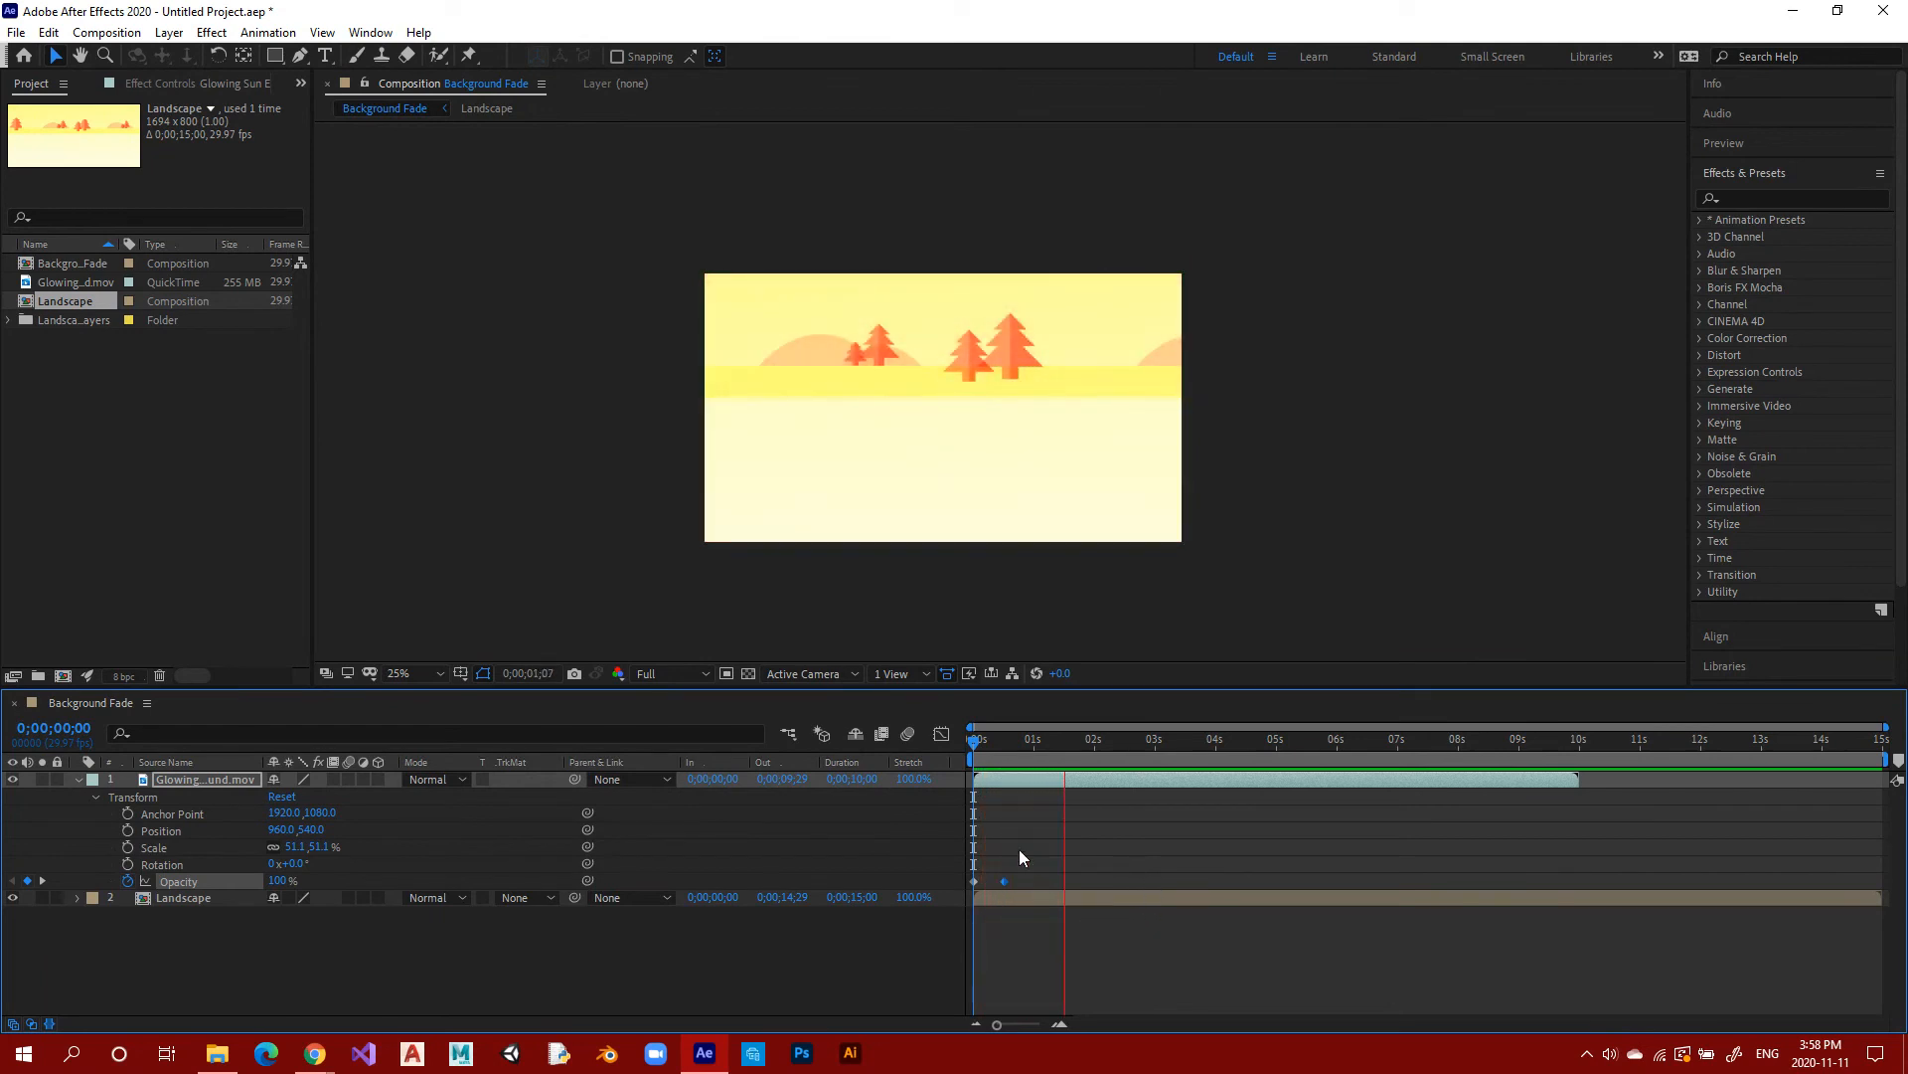
{"action": "key", "text": "space"}
{"action": "key", "text": "space"}
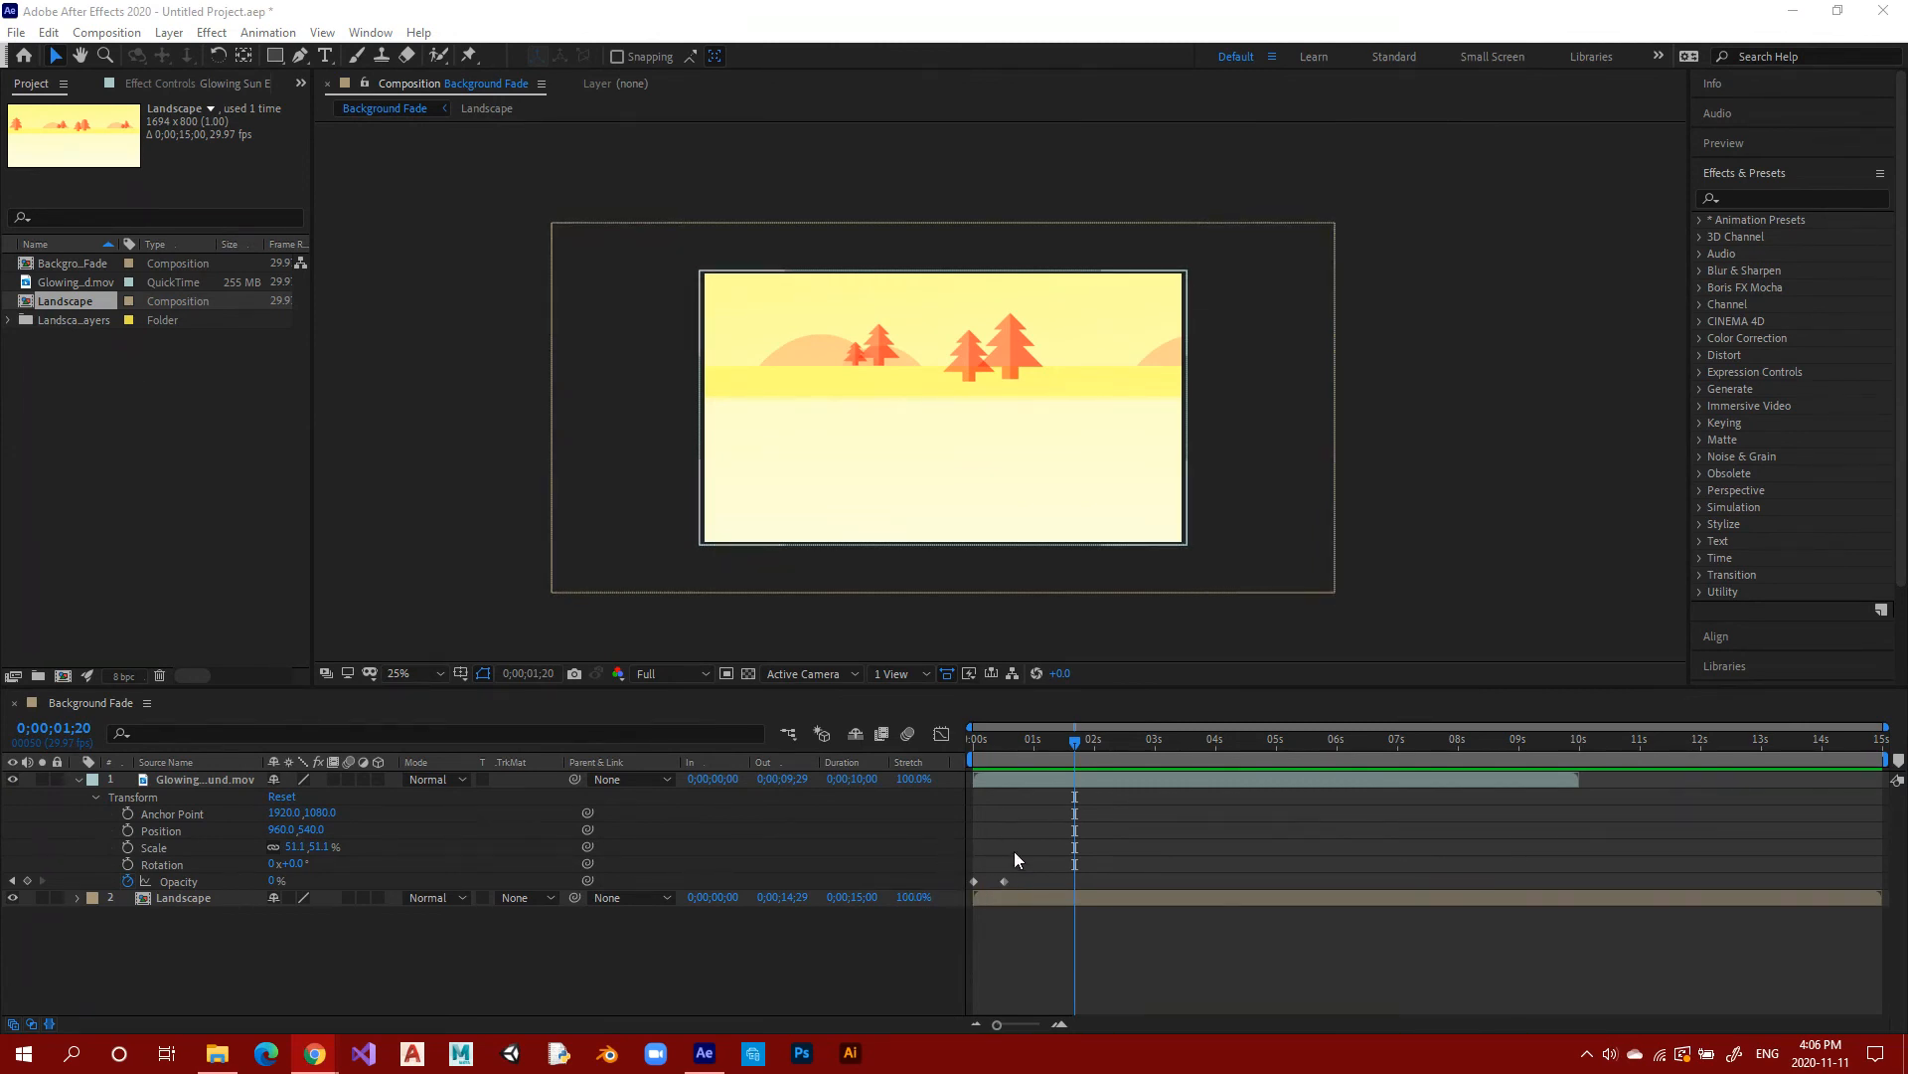
Shift both Opacity keyframes of the sun clip together so the fade starts at 0;00;02;00, and preview it from the beginning.
{"action": "left_click_drag", "start_coordinate": [1021, 847], "coordinate": [1099, 886]}
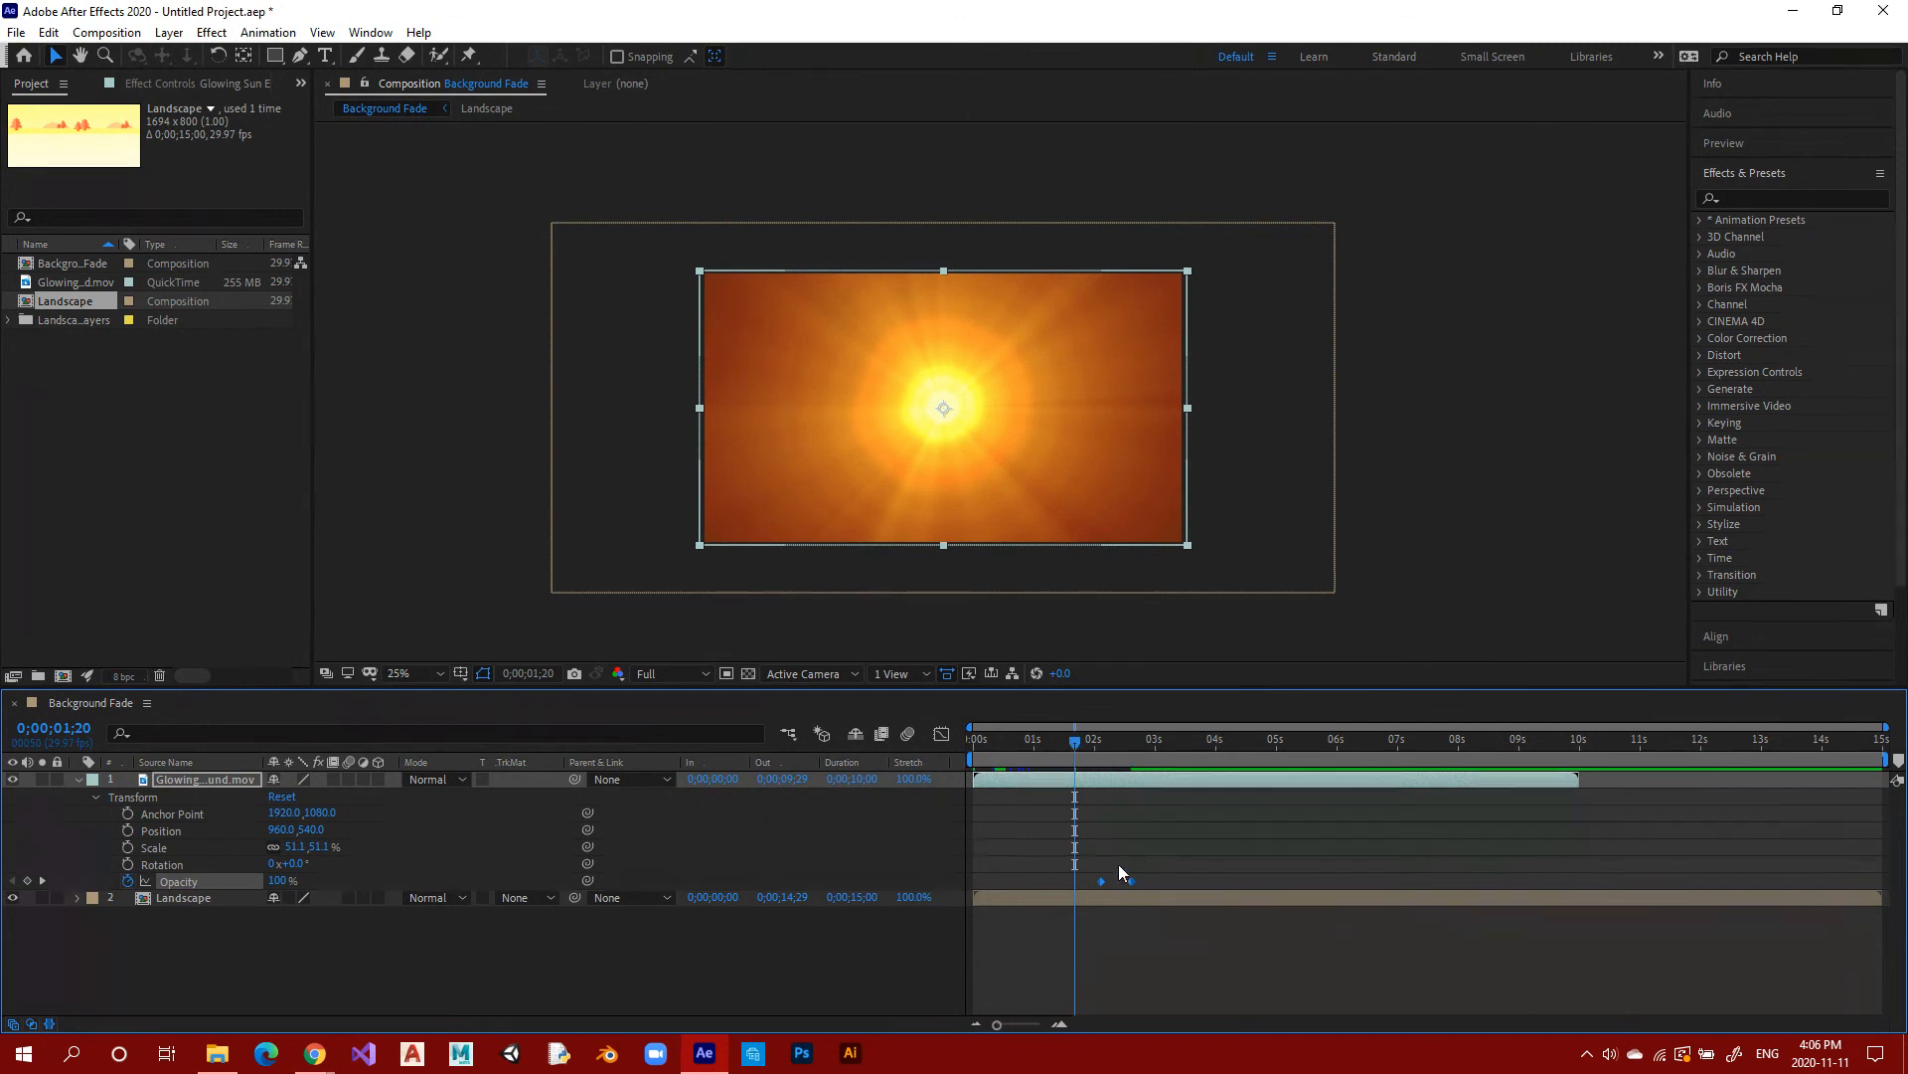
{"action": "mouse_move", "coordinate": [1094, 886]}
{"action": "left_mouse_down"}
{"action": "mouse_move", "coordinate": [1139, 876]}
{"action": "mouse_move", "coordinate": [1067, 886]}
{"action": "mouse_move", "coordinate": [1118, 885]}
{"action": "mouse_move", "coordinate": [1095, 883]}
{"action": "left_mouse_up"}
{"action": "left_click_drag", "start_coordinate": [1074, 745], "coordinate": [1095, 761]}
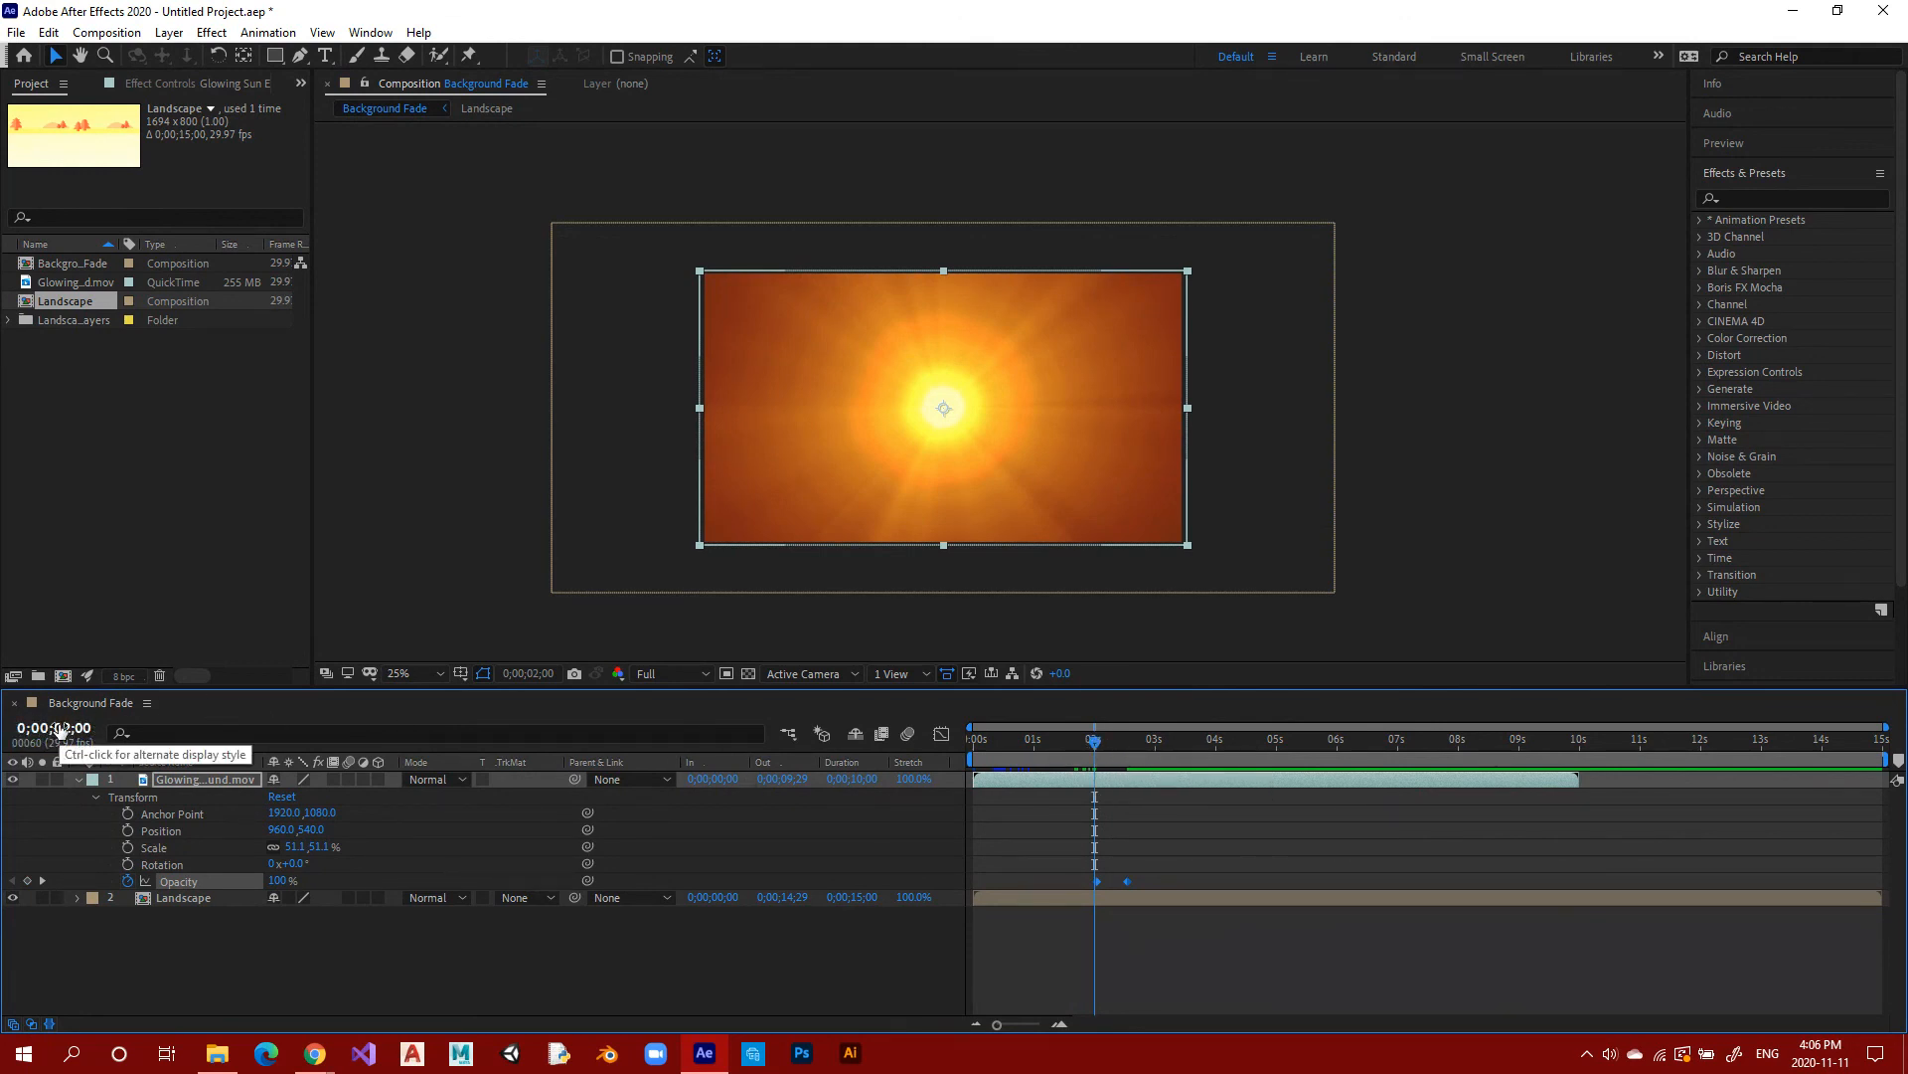
{"action": "left_click_drag", "start_coordinate": [1096, 885], "coordinate": [1093, 885]}
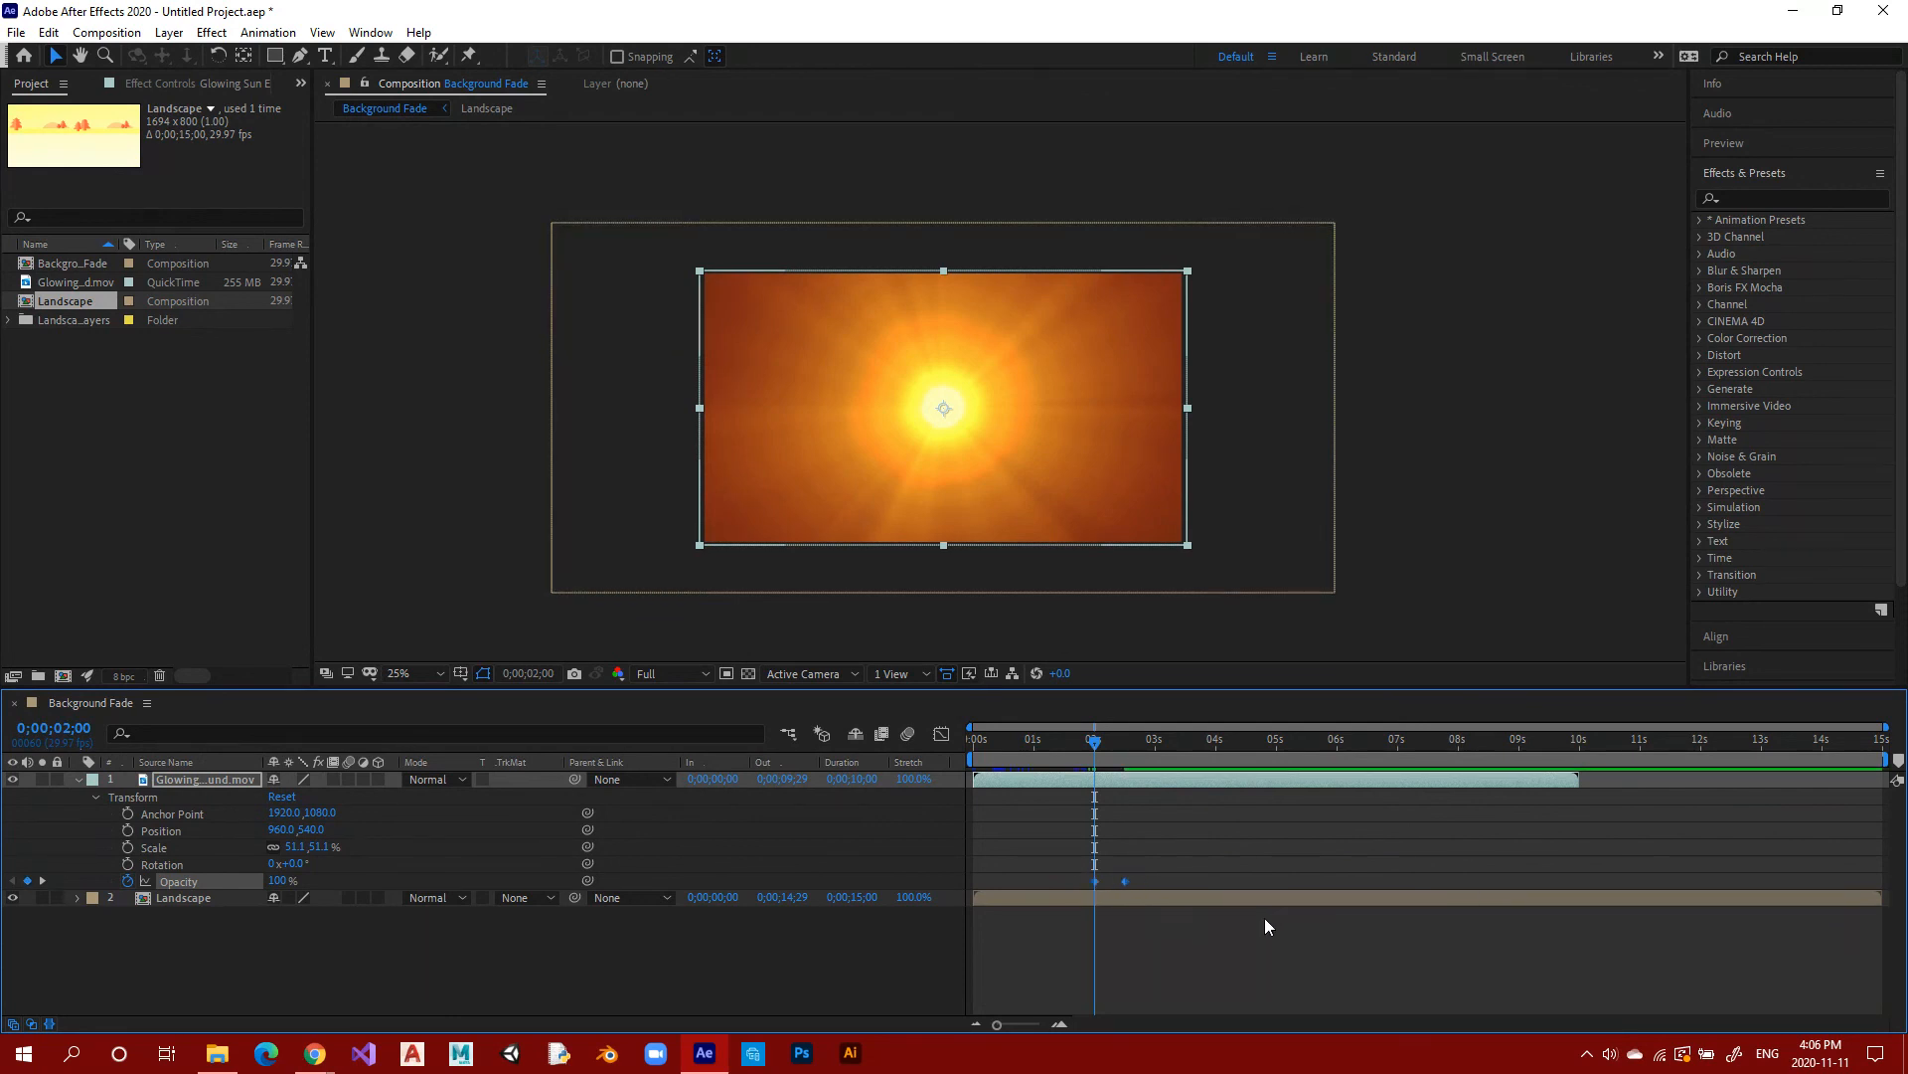
{"action": "key", "text": "Home"}
{"action": "key", "text": "space"}
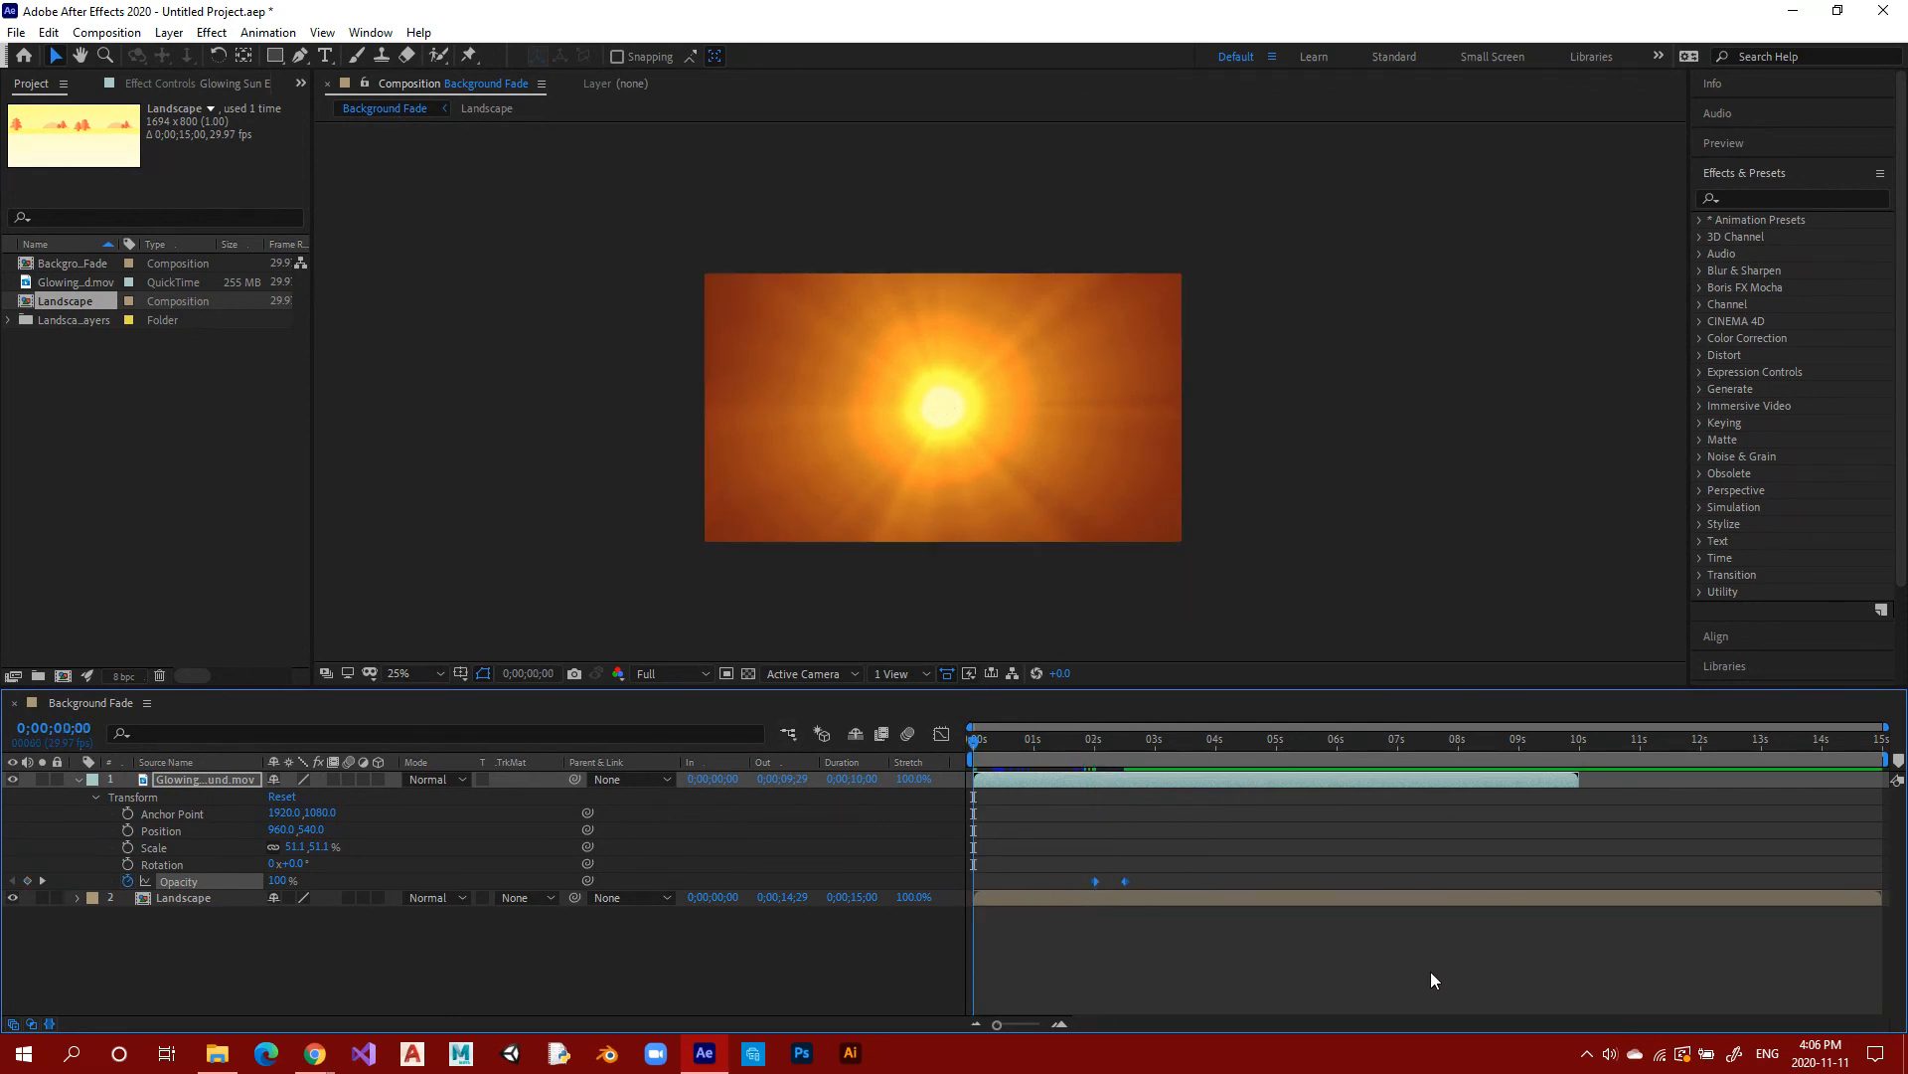